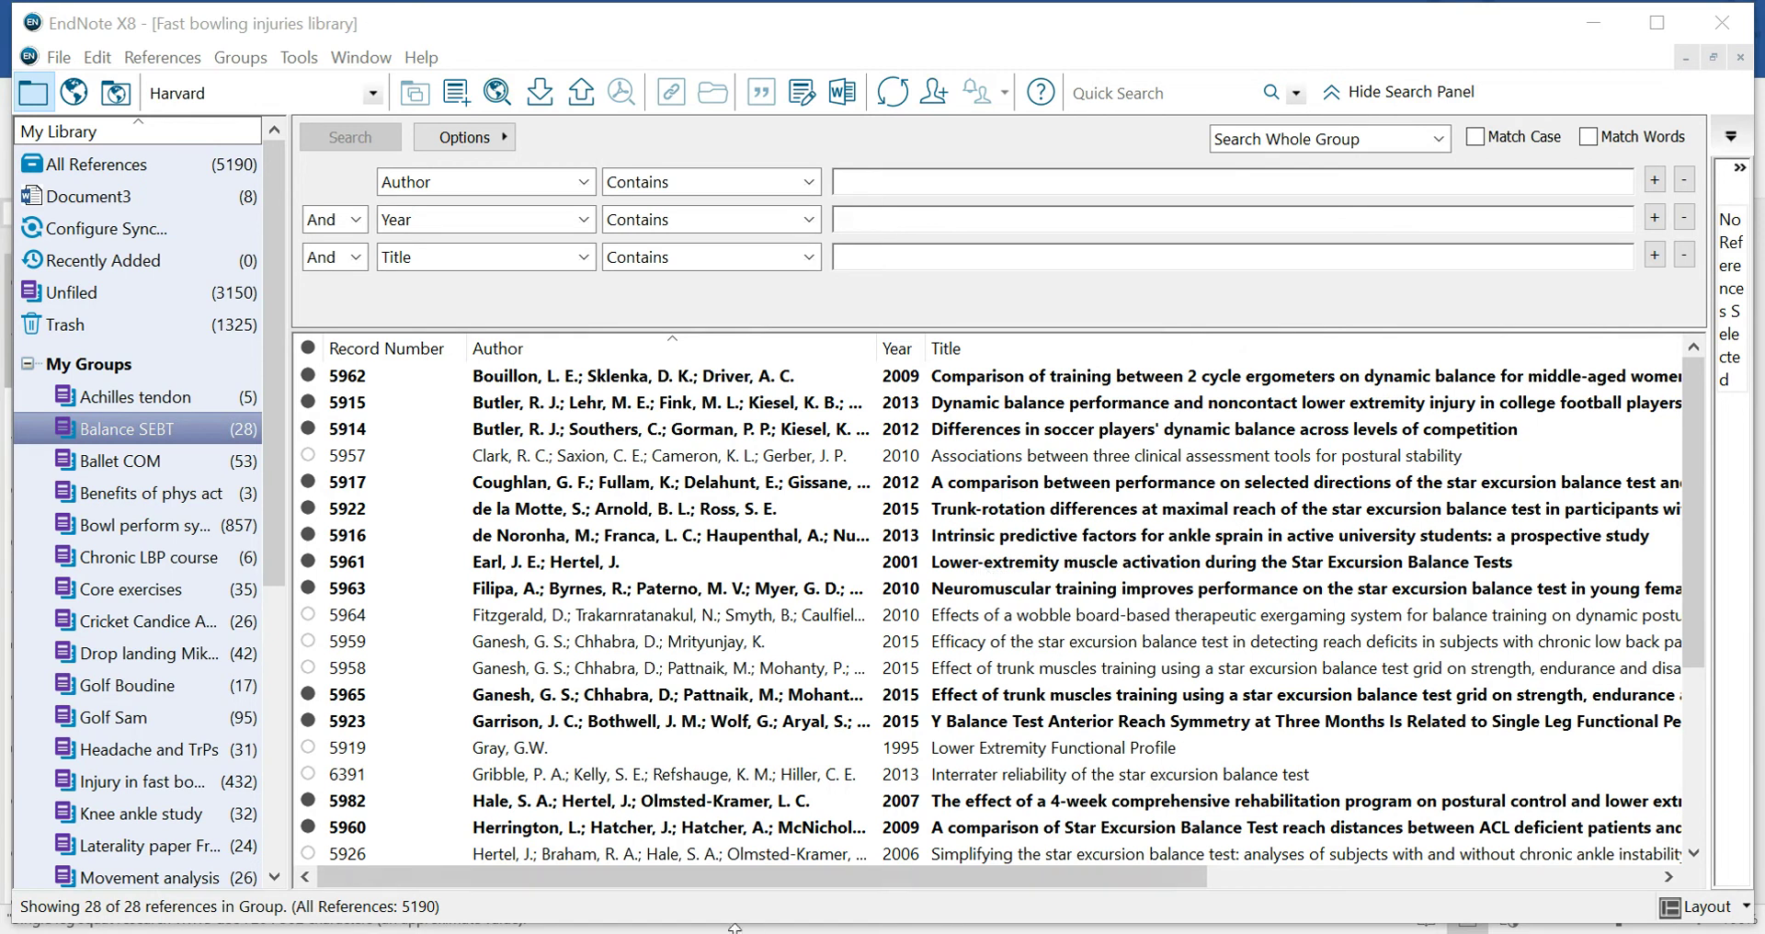
# Switch to the "Referencing document for ANMSC 2020" PDF in Adobe Reader and examine the Harvard referencing style heading on page 1
pyautogui.moveTo(654, 930)
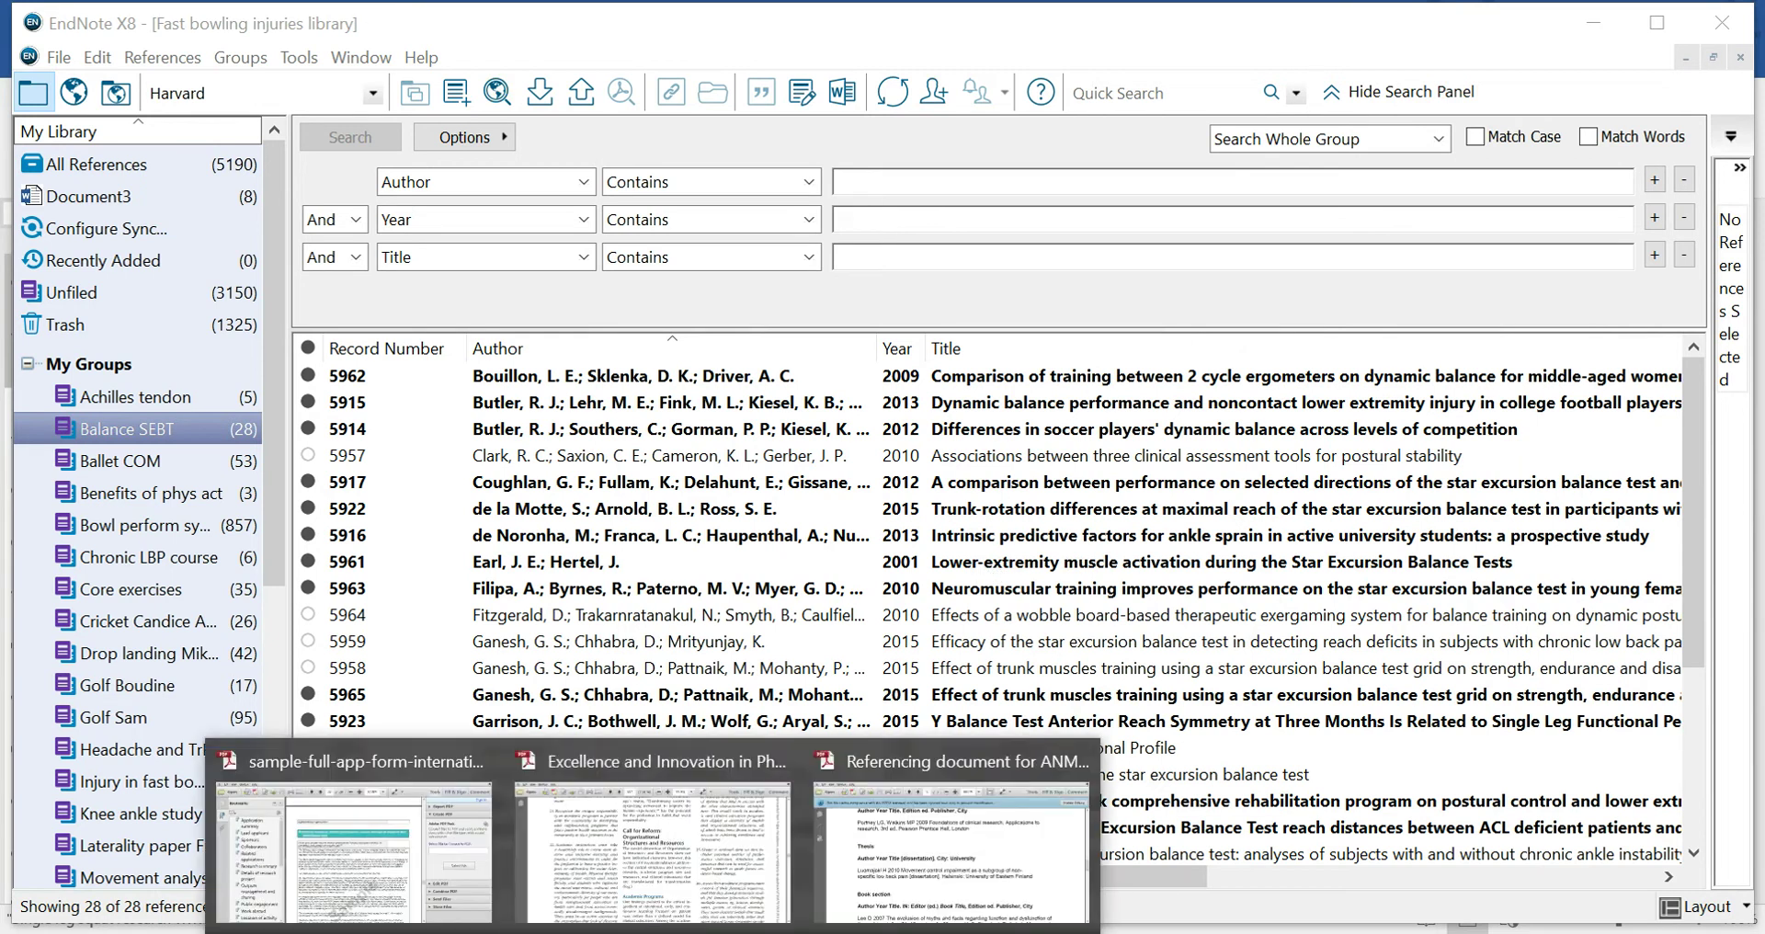
pyautogui.click(983, 841)
pyautogui.scroll(10, 890, 394)
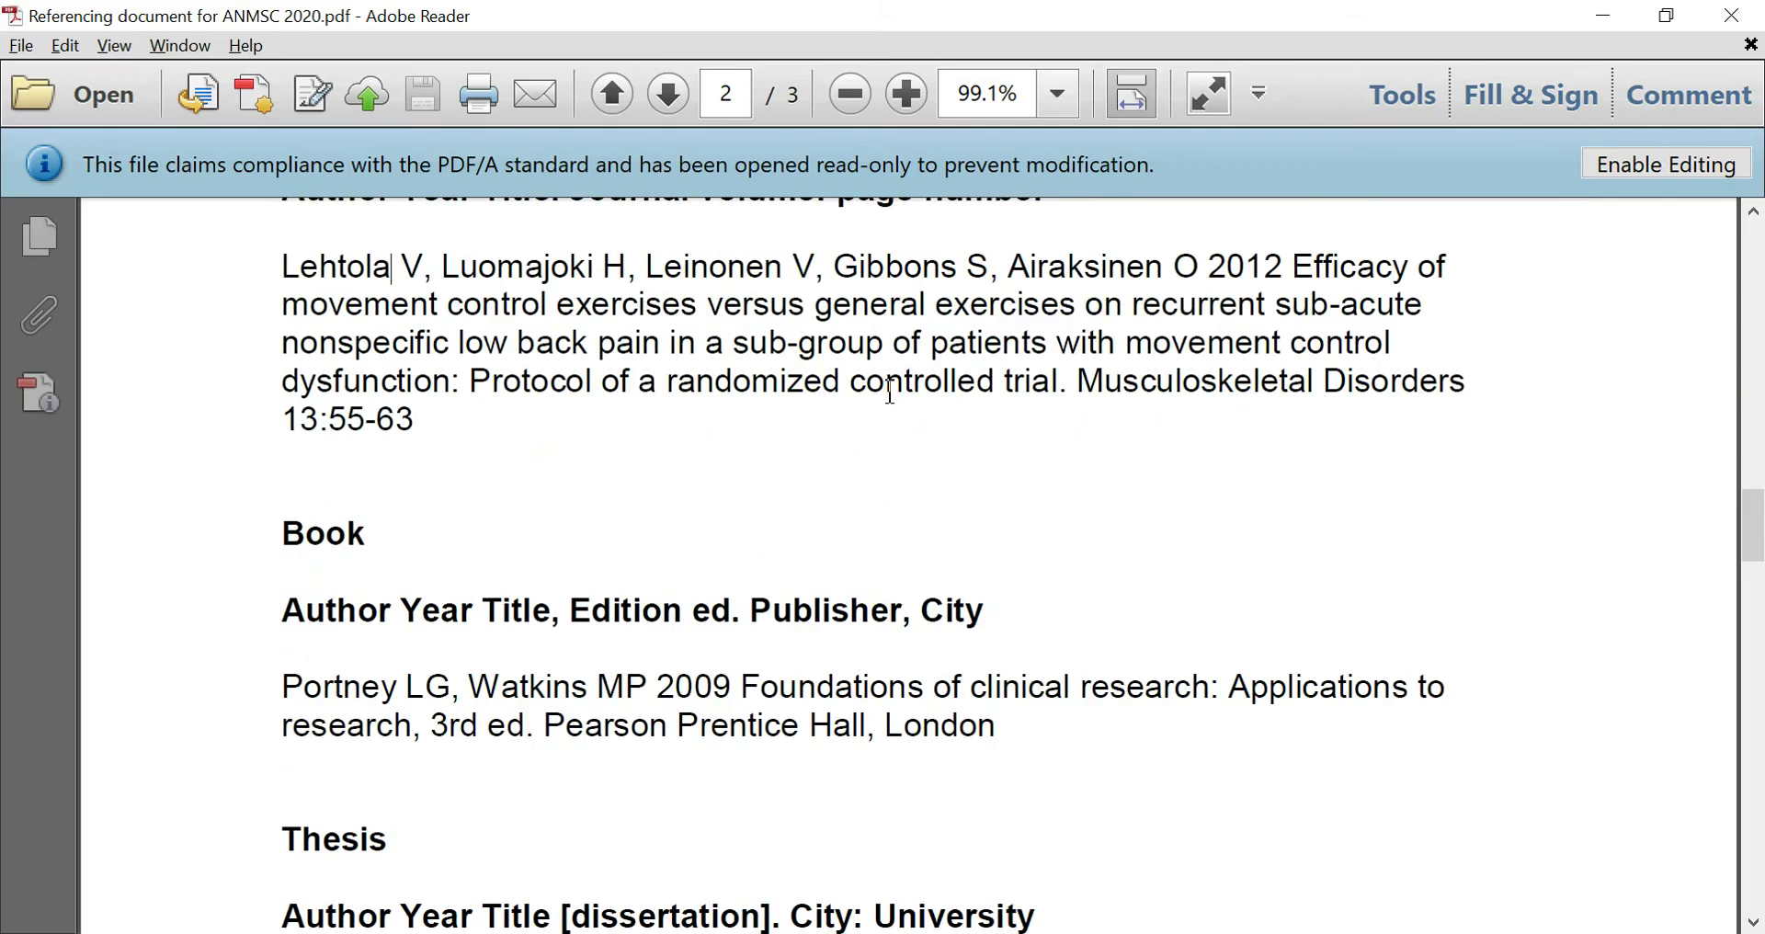
pyautogui.scroll(8, 891, 394)
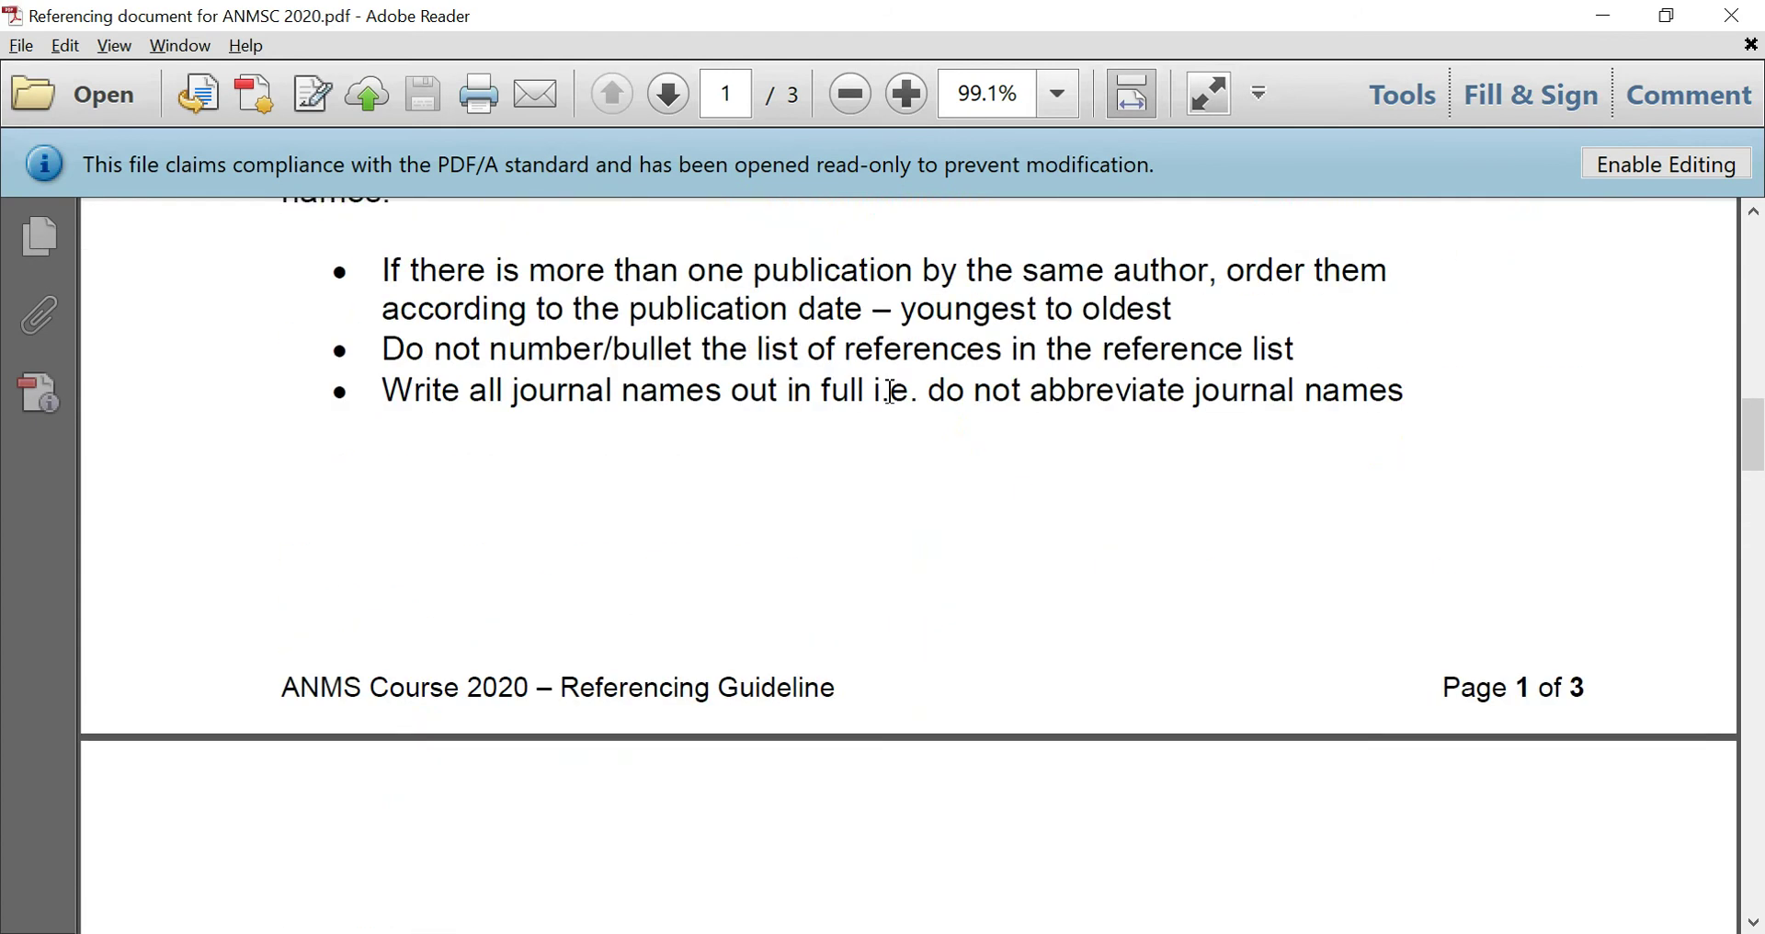
pyautogui.scroll(5, 890, 393)
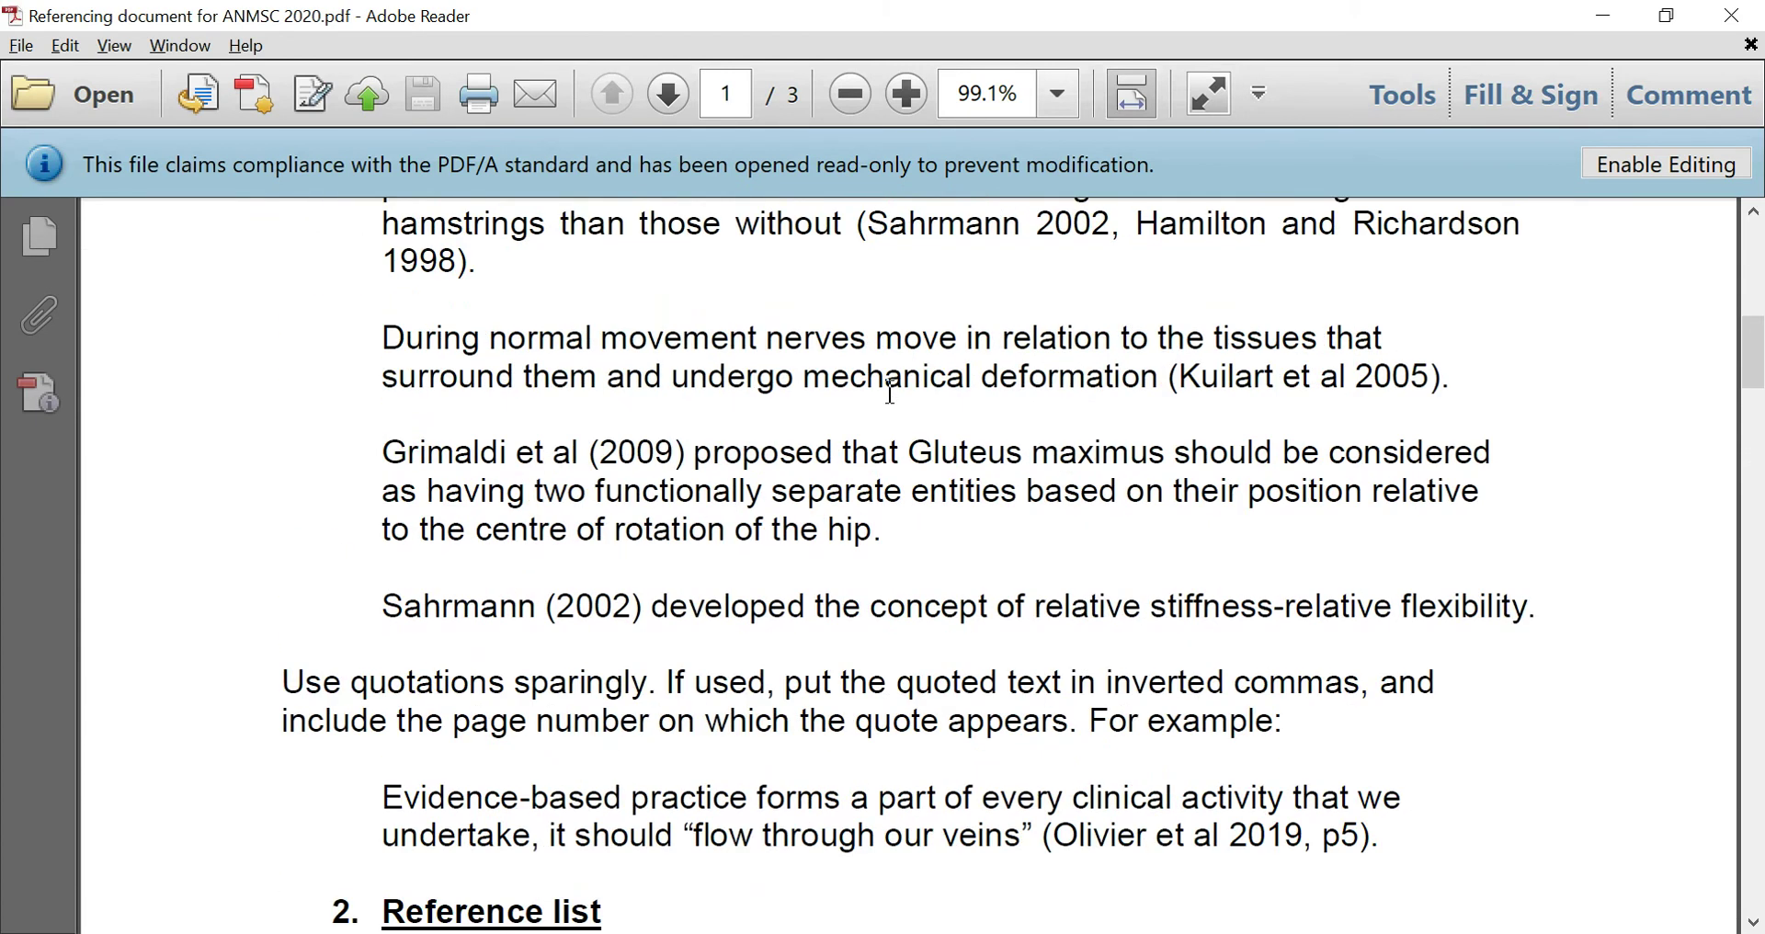
pyautogui.scroll(10, 890, 393)
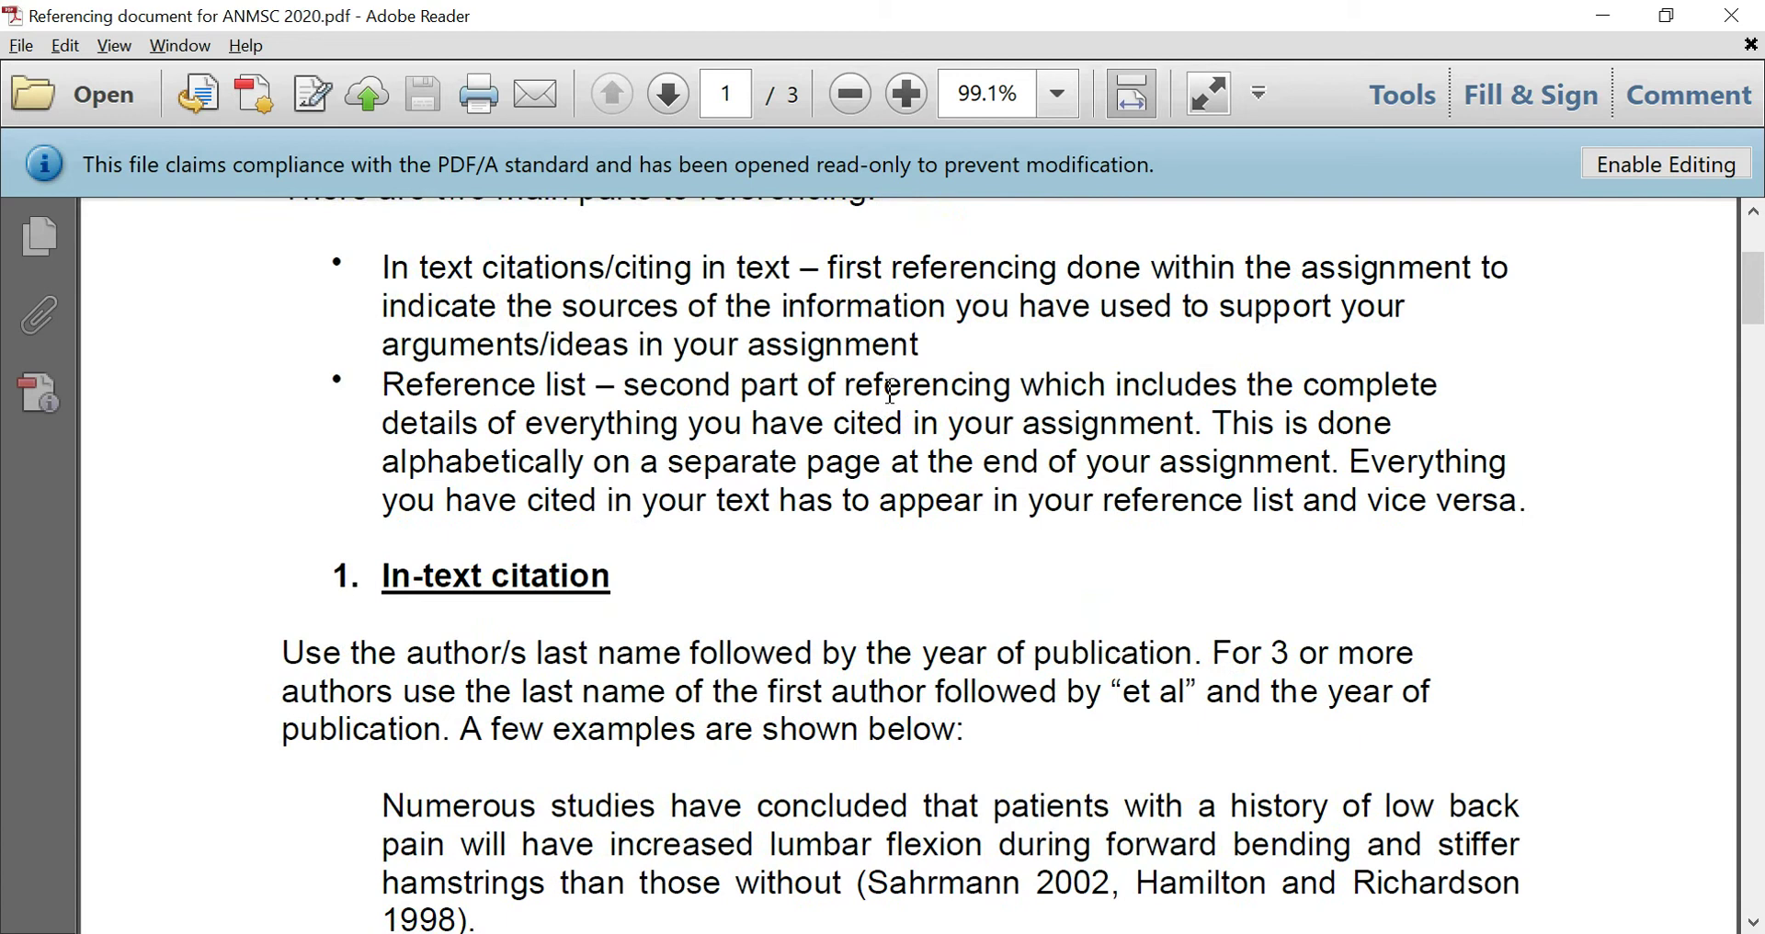
pyautogui.scroll(2, 890, 391)
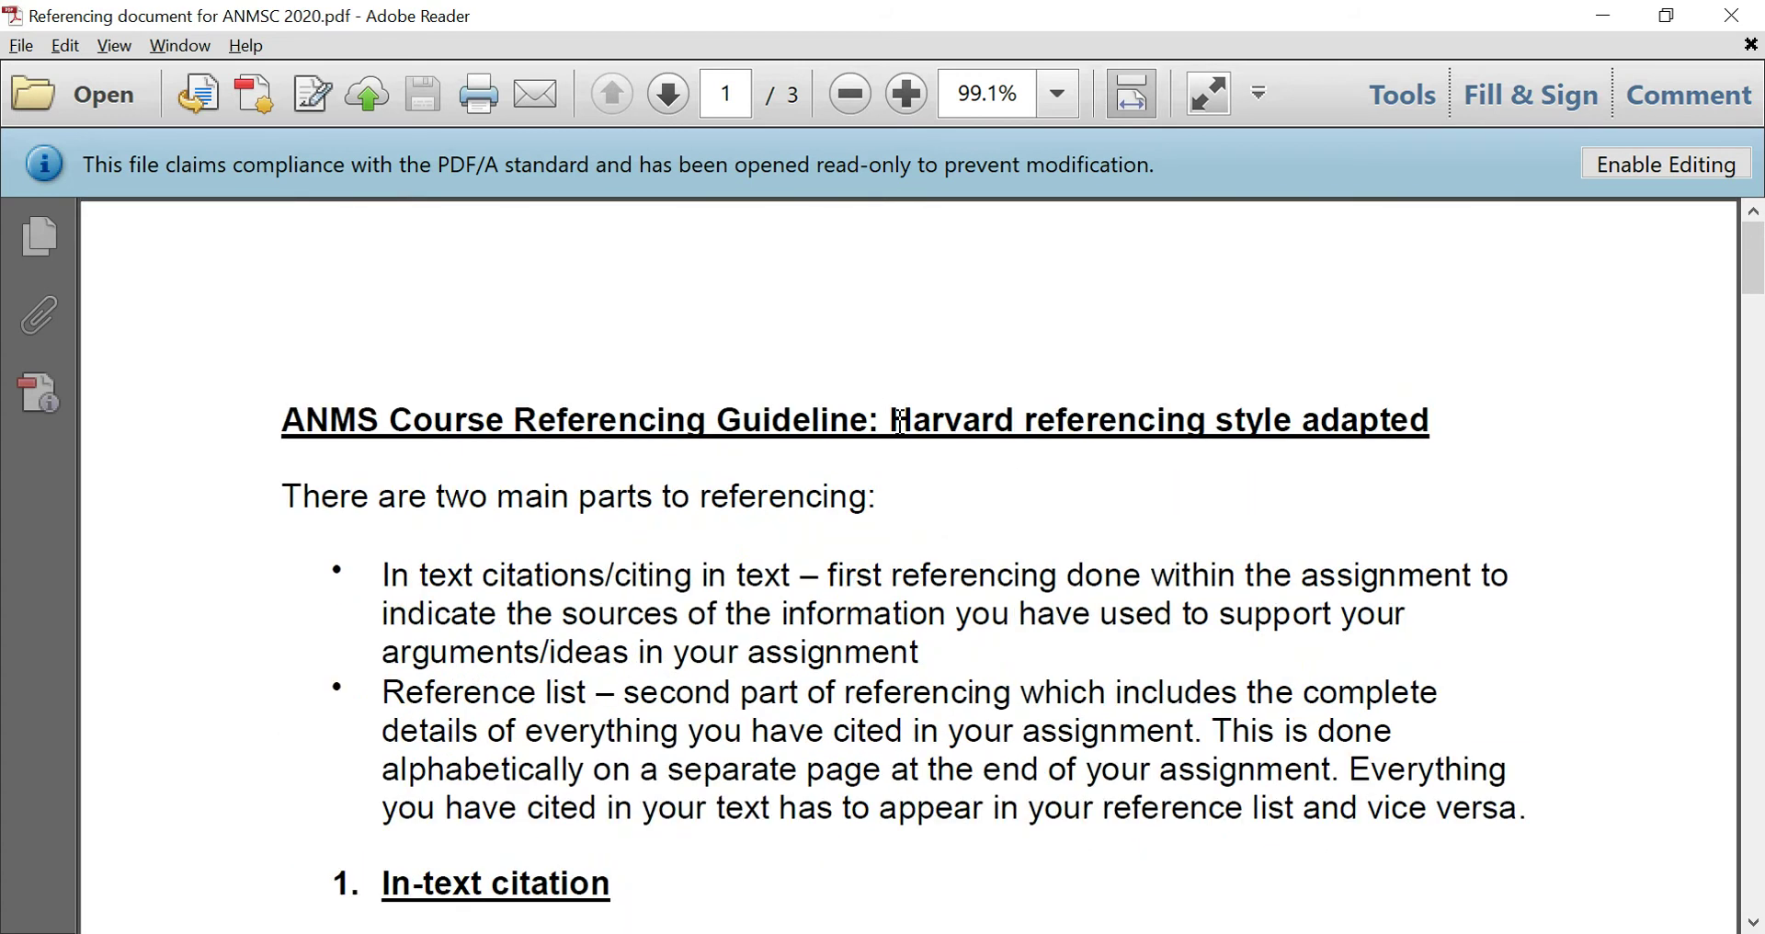
pyautogui.moveTo(899, 420); pyautogui.dragTo(1363, 411)
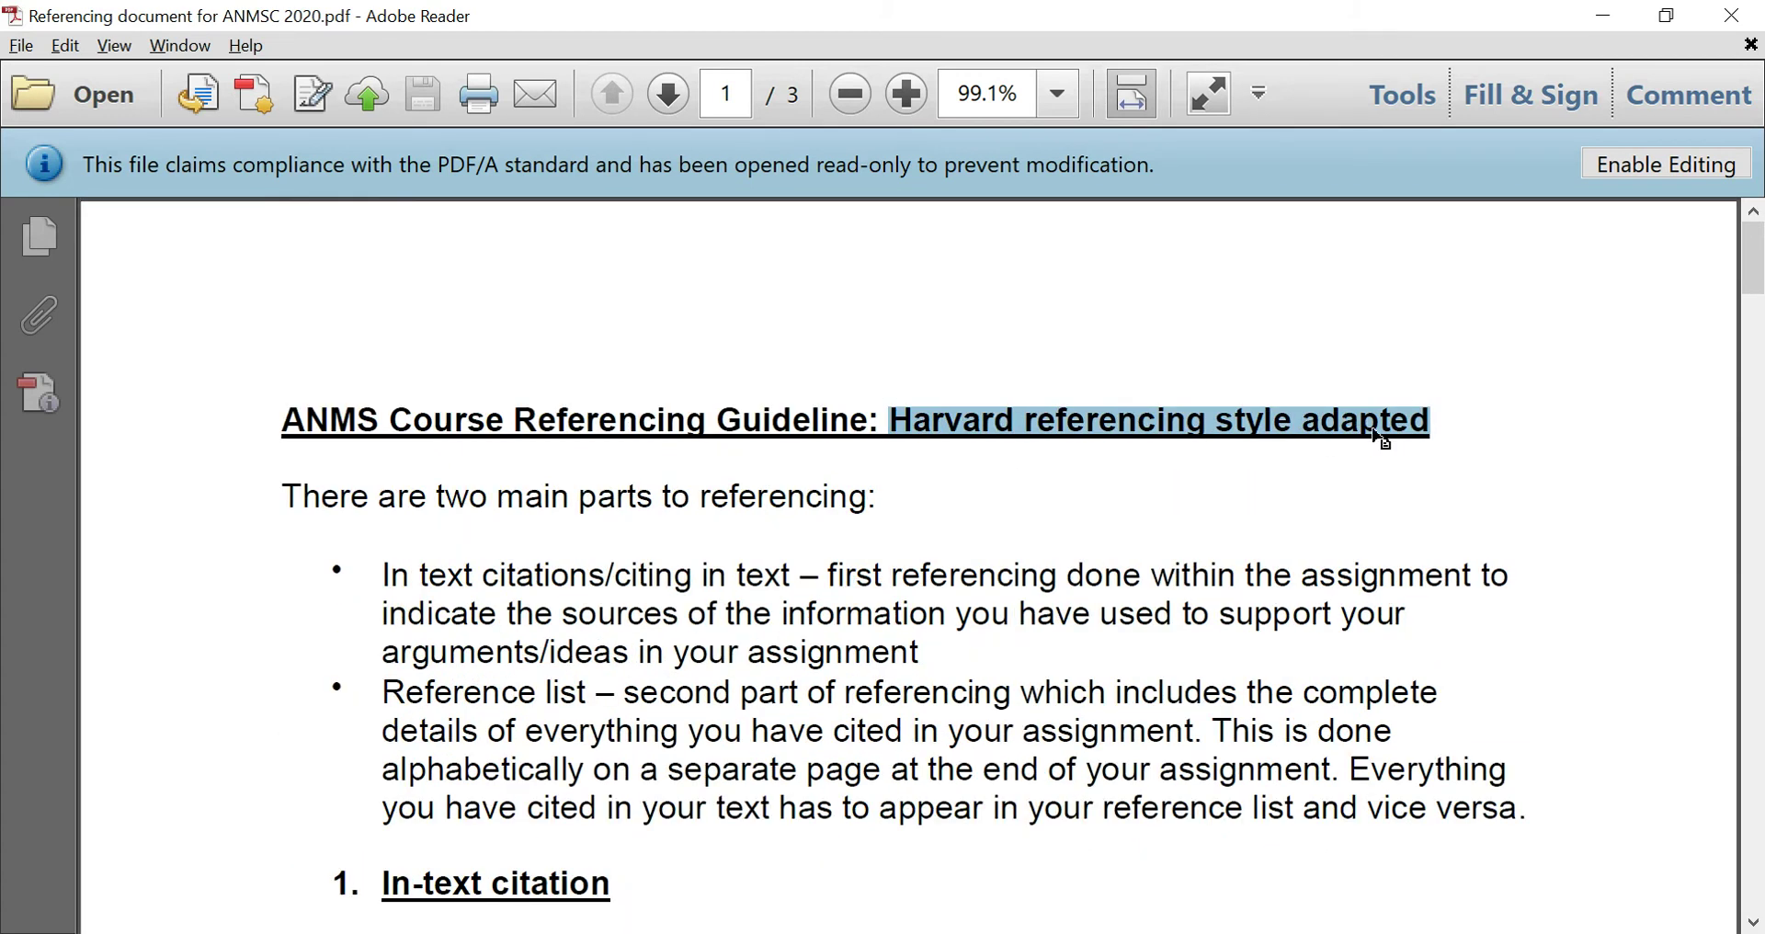
# Read through the in-text citation and reference list guidelines, down to the journal article example on page 2
pyautogui.scroll(-3, 1361, 444)
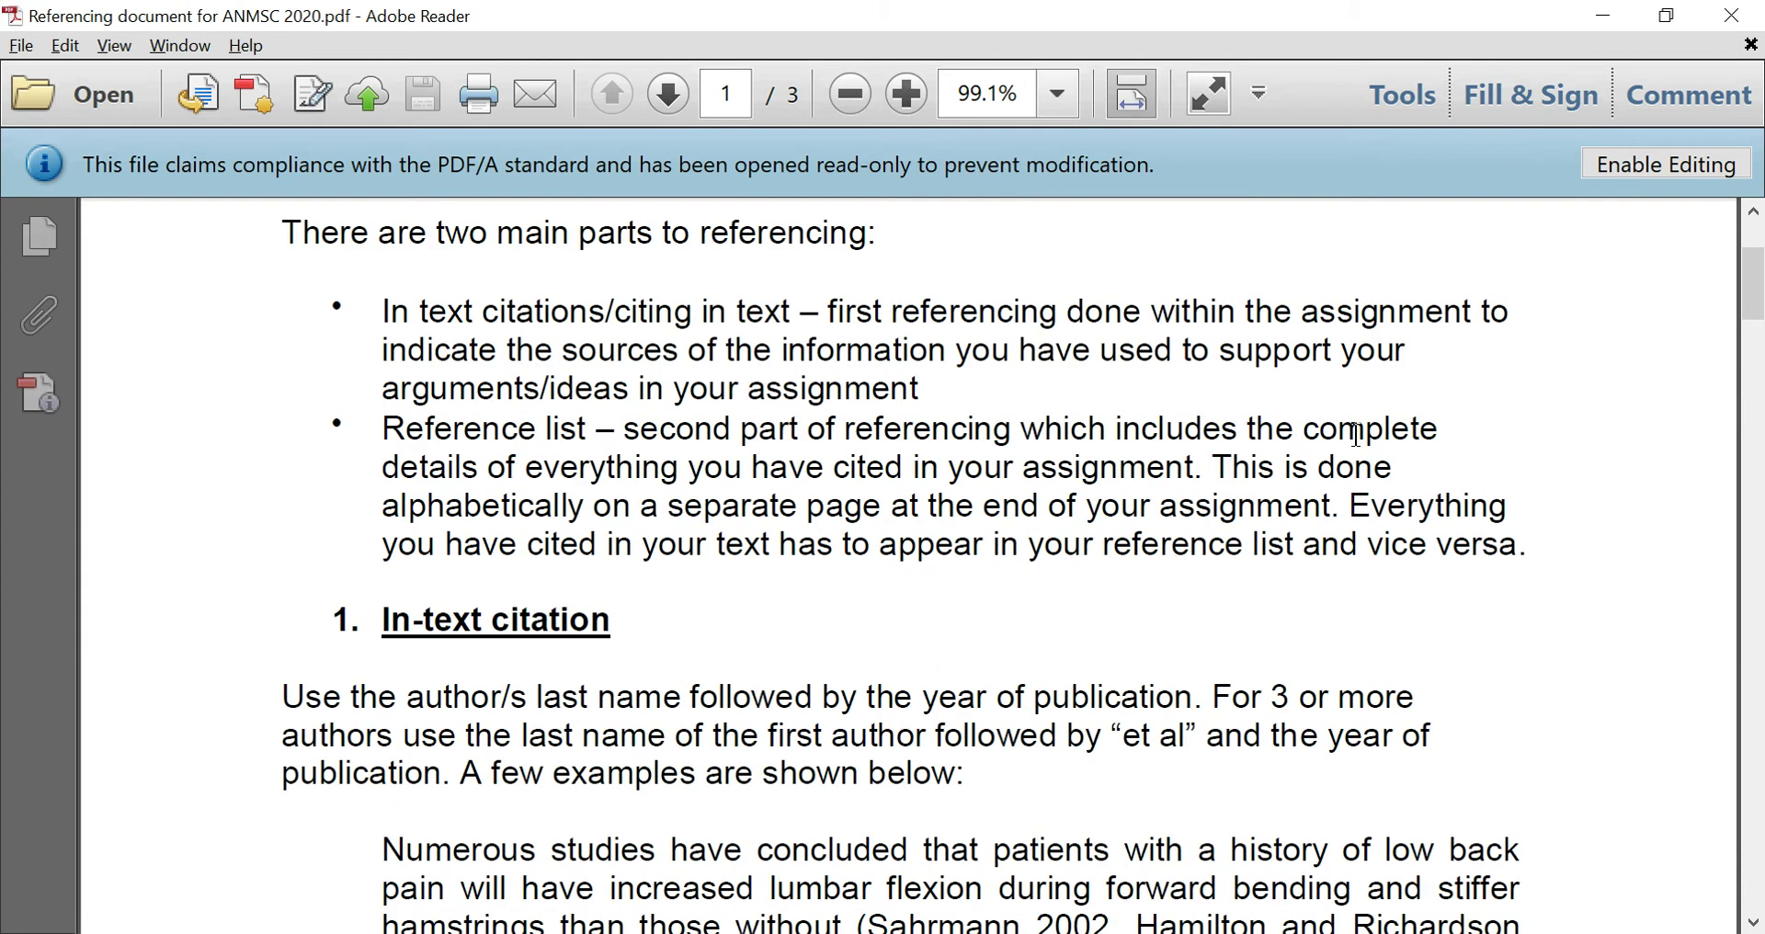
pyautogui.scroll(-2, 1355, 434)
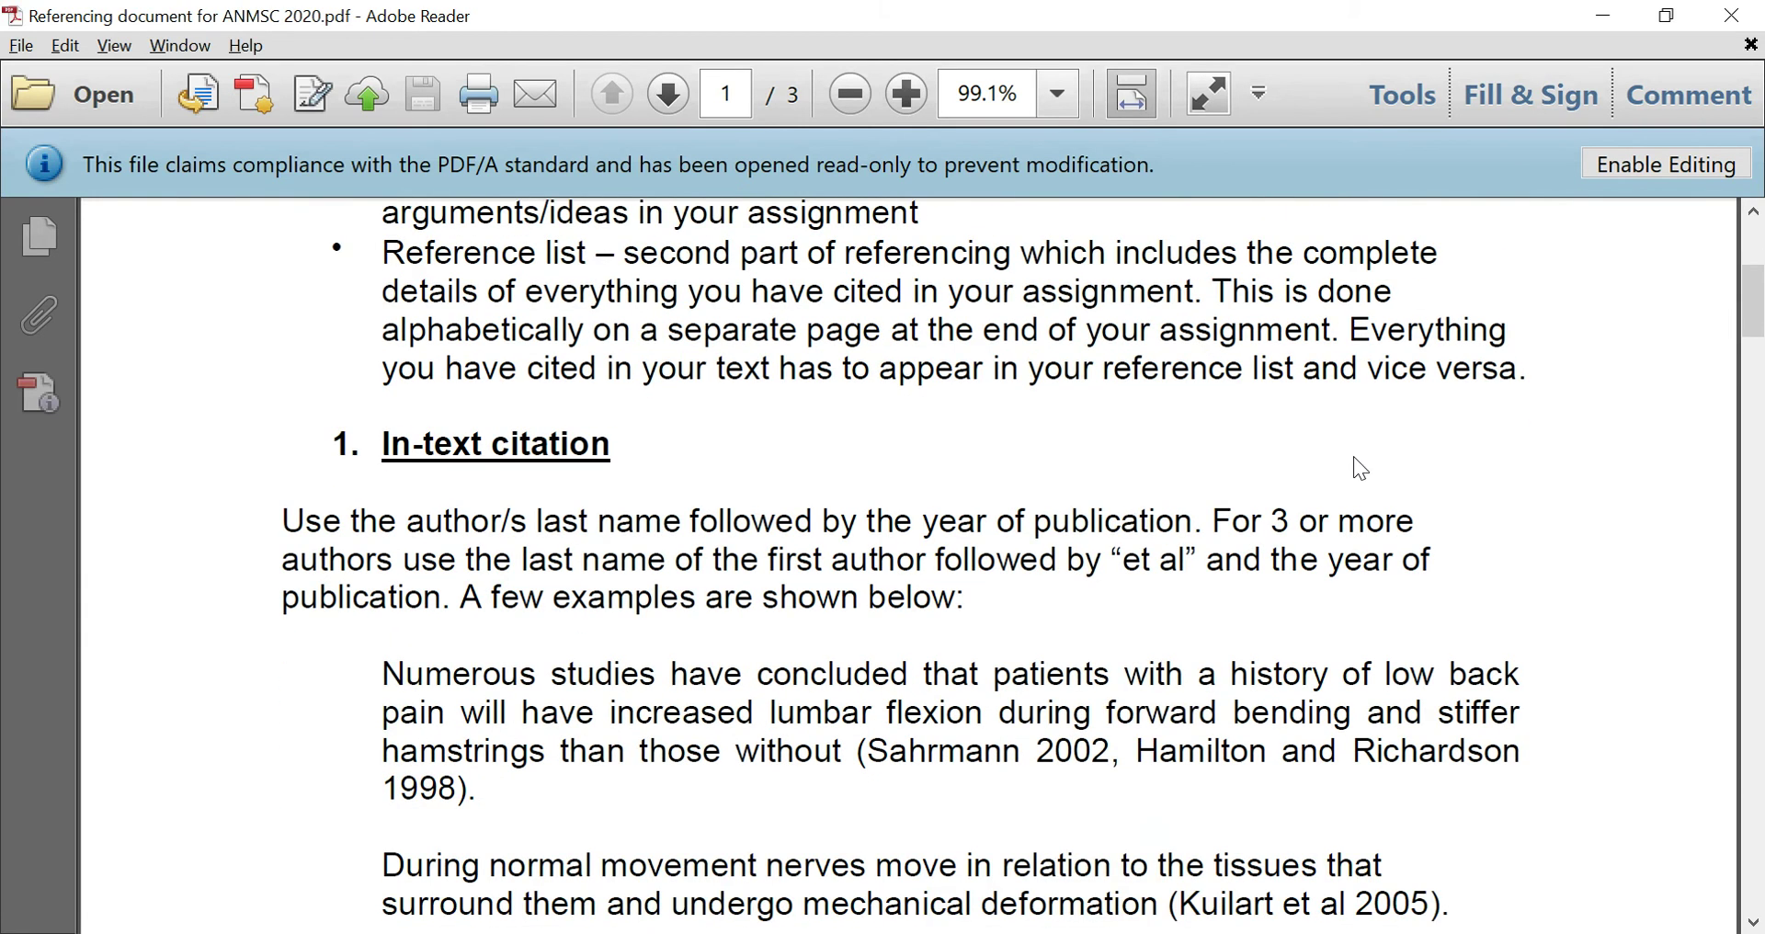
pyautogui.scroll(-2, 1348, 458)
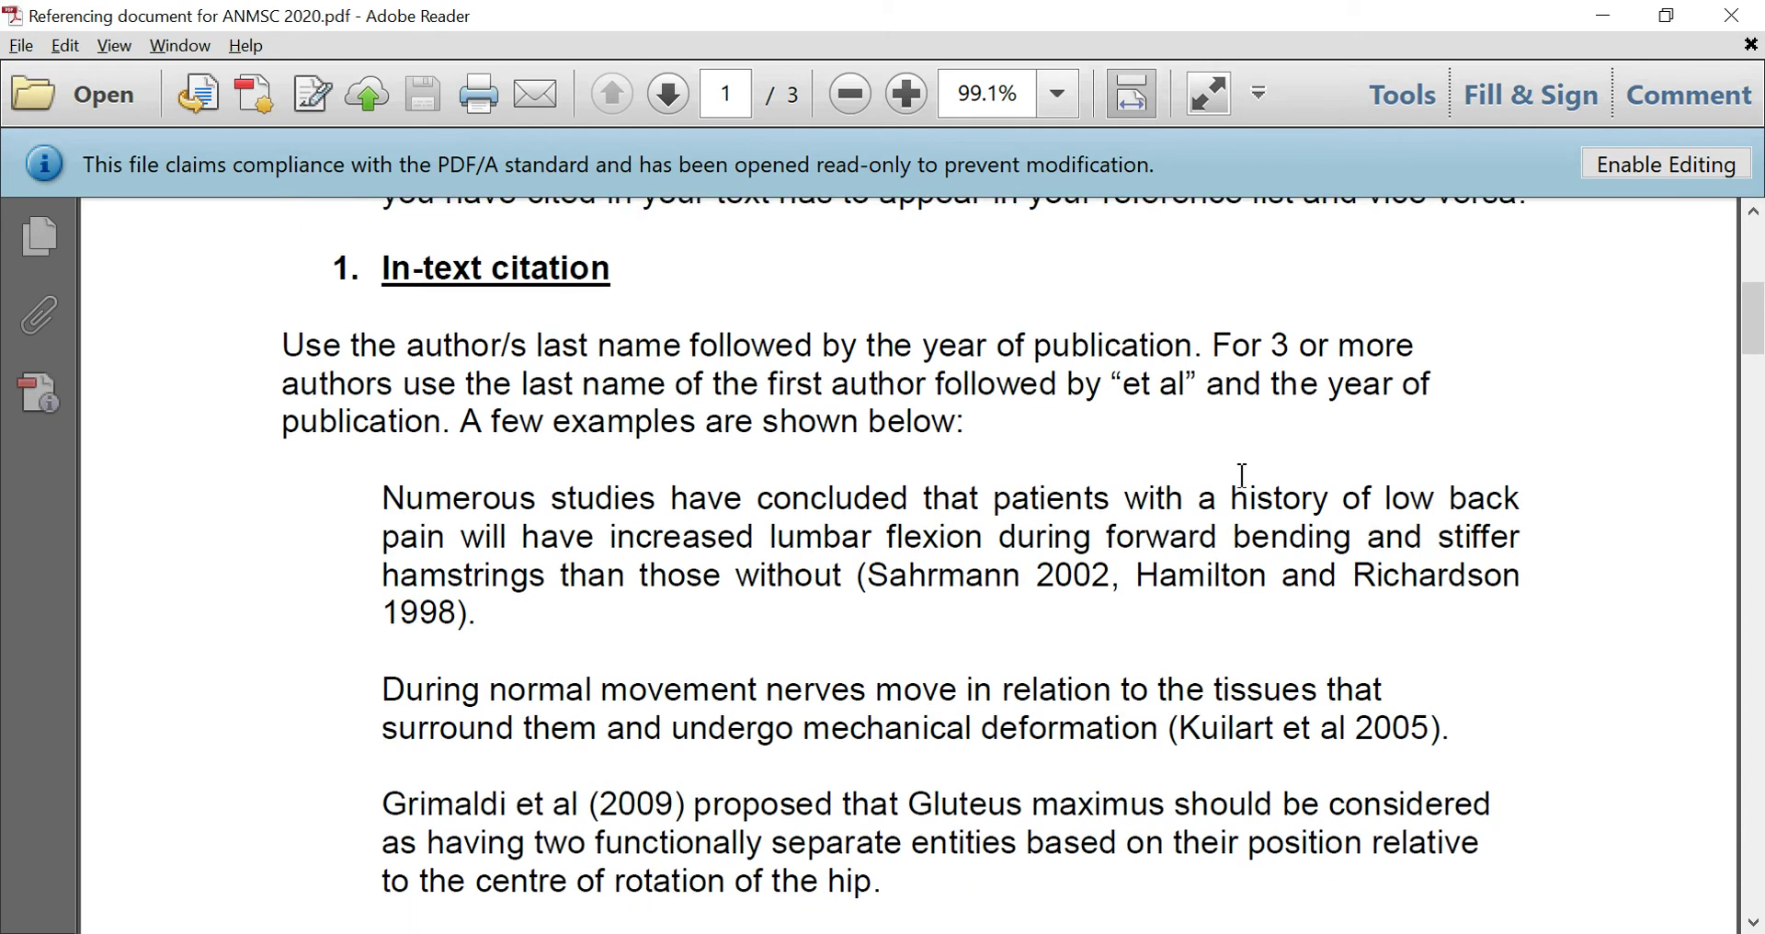
pyautogui.scroll(-1, 1241, 476)
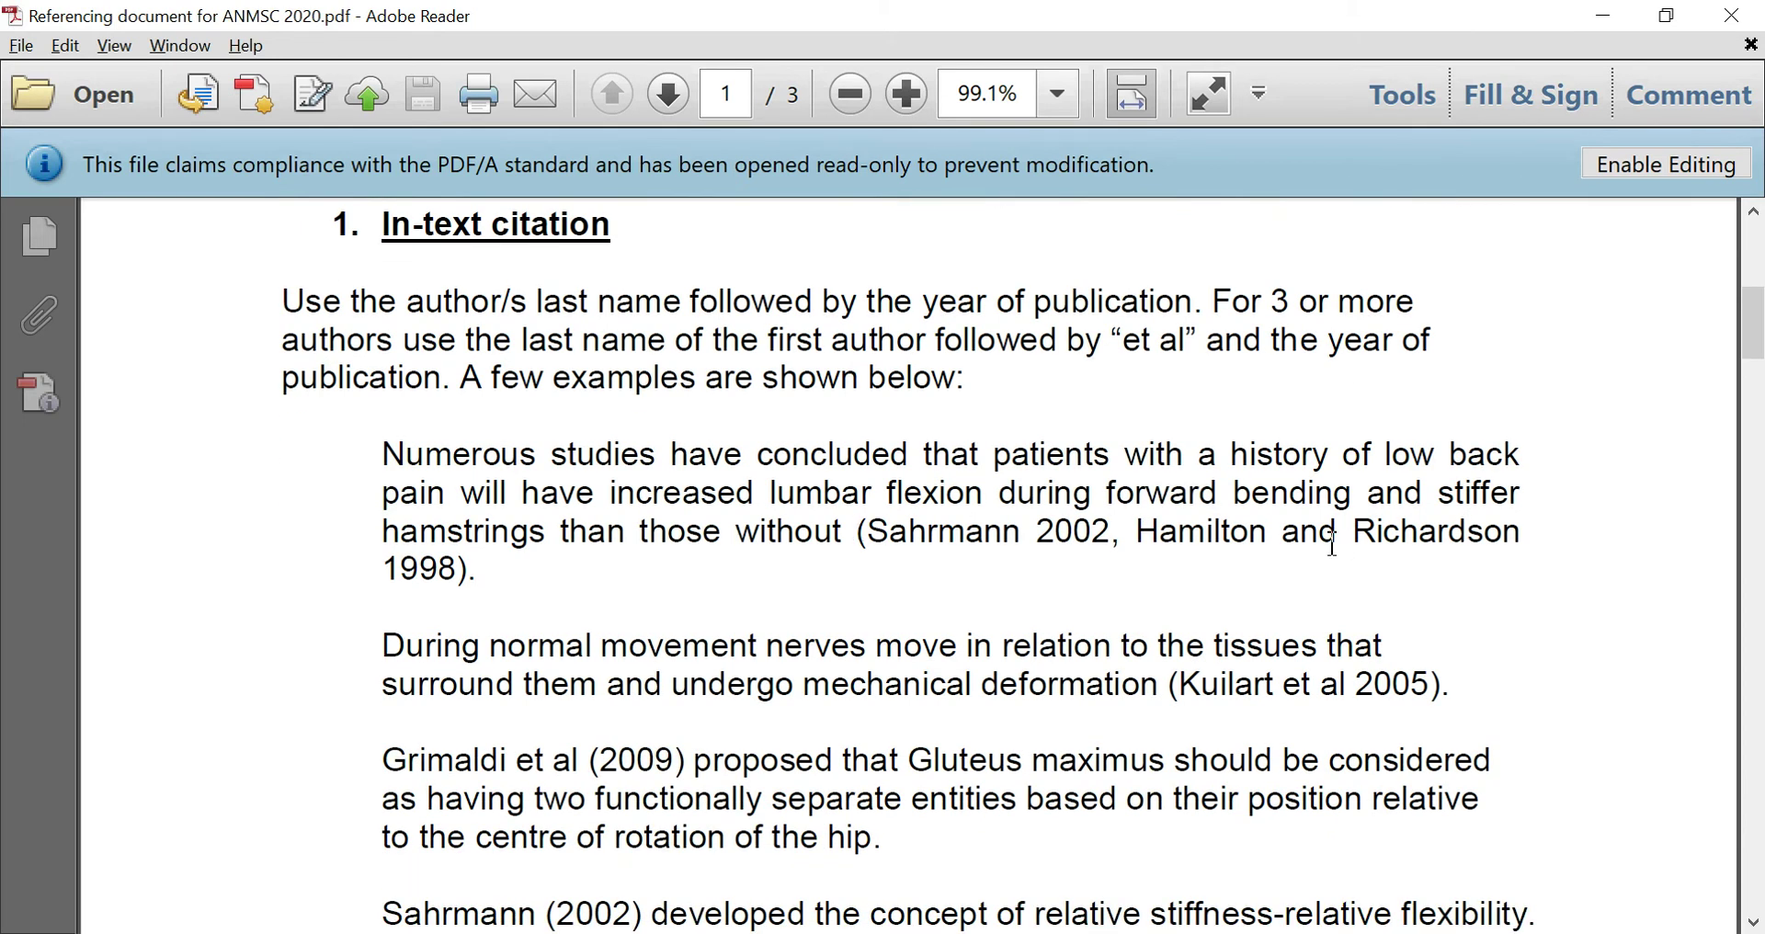
pyautogui.scroll(-9, 1333, 542)
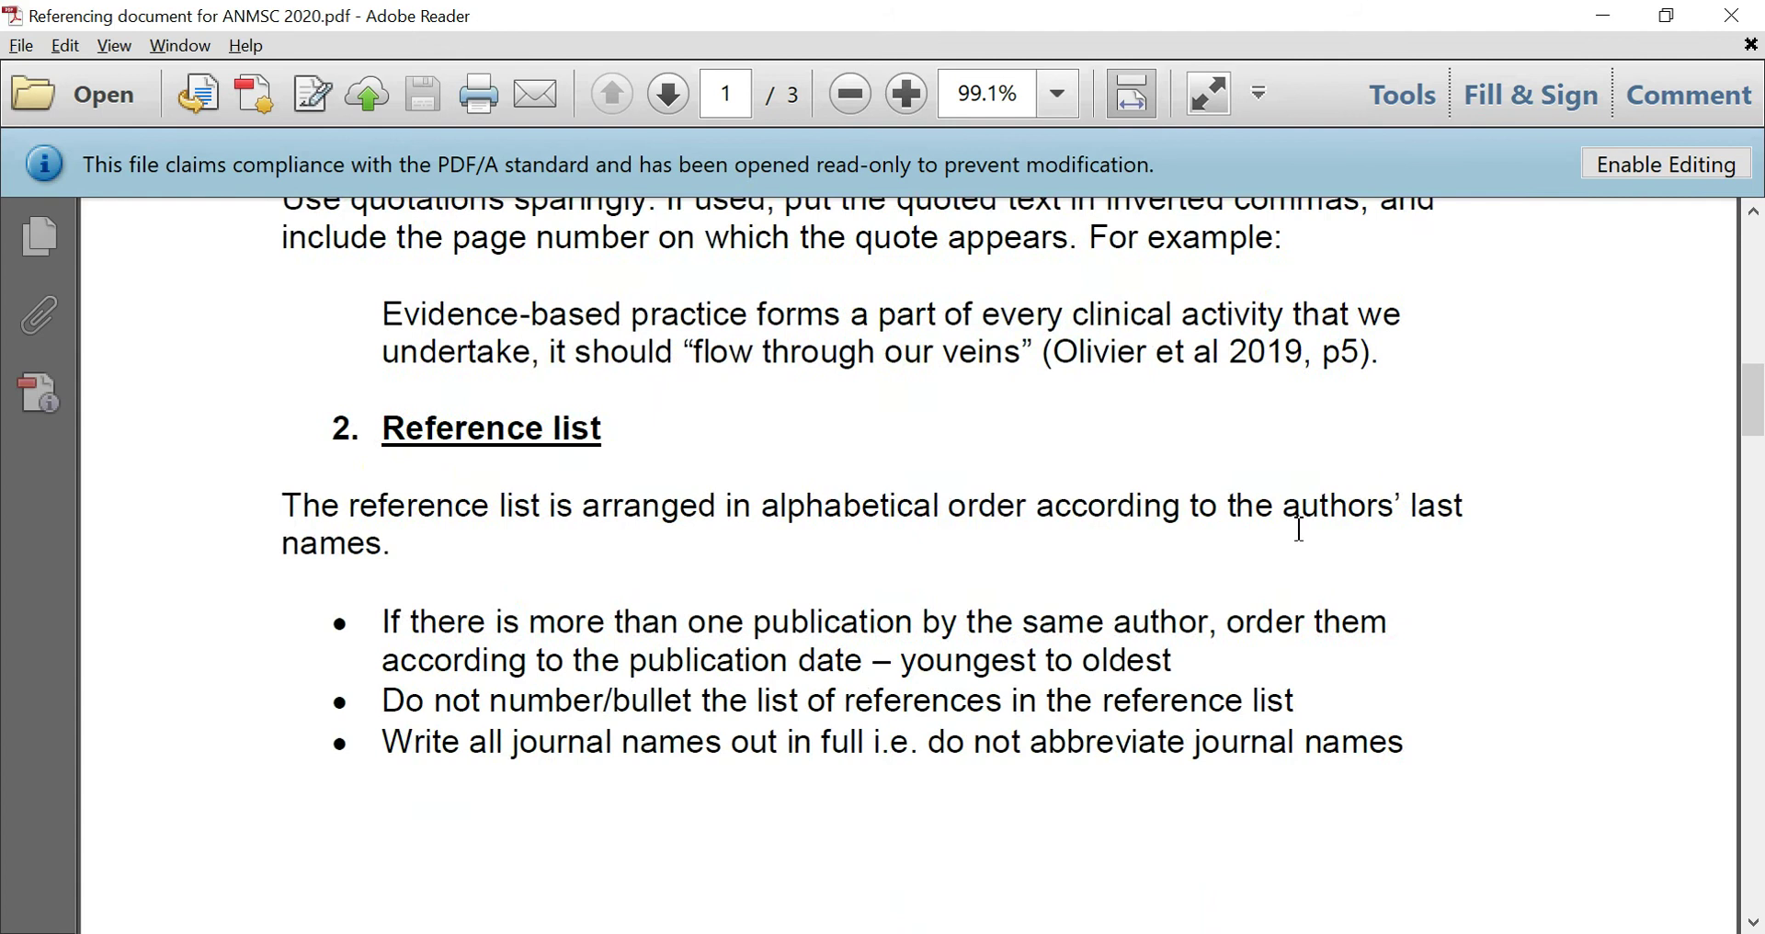
pyautogui.scroll(-10, 1299, 530)
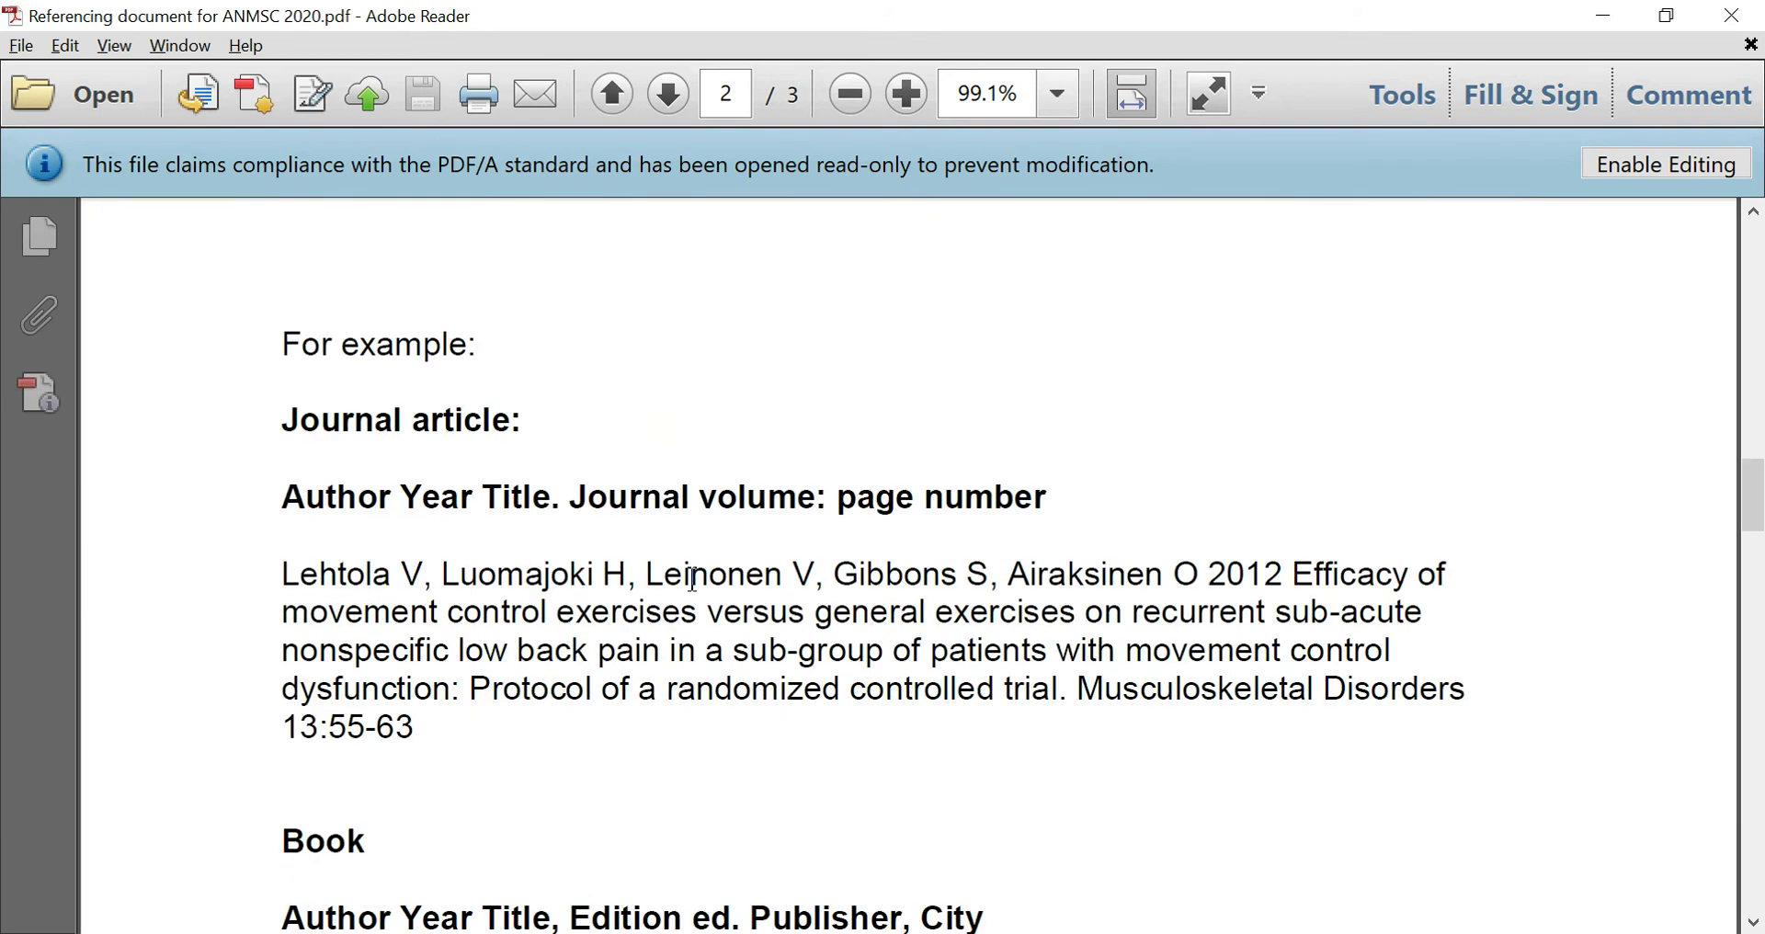
pyautogui.moveTo(285, 576); pyautogui.dragTo(409, 726)
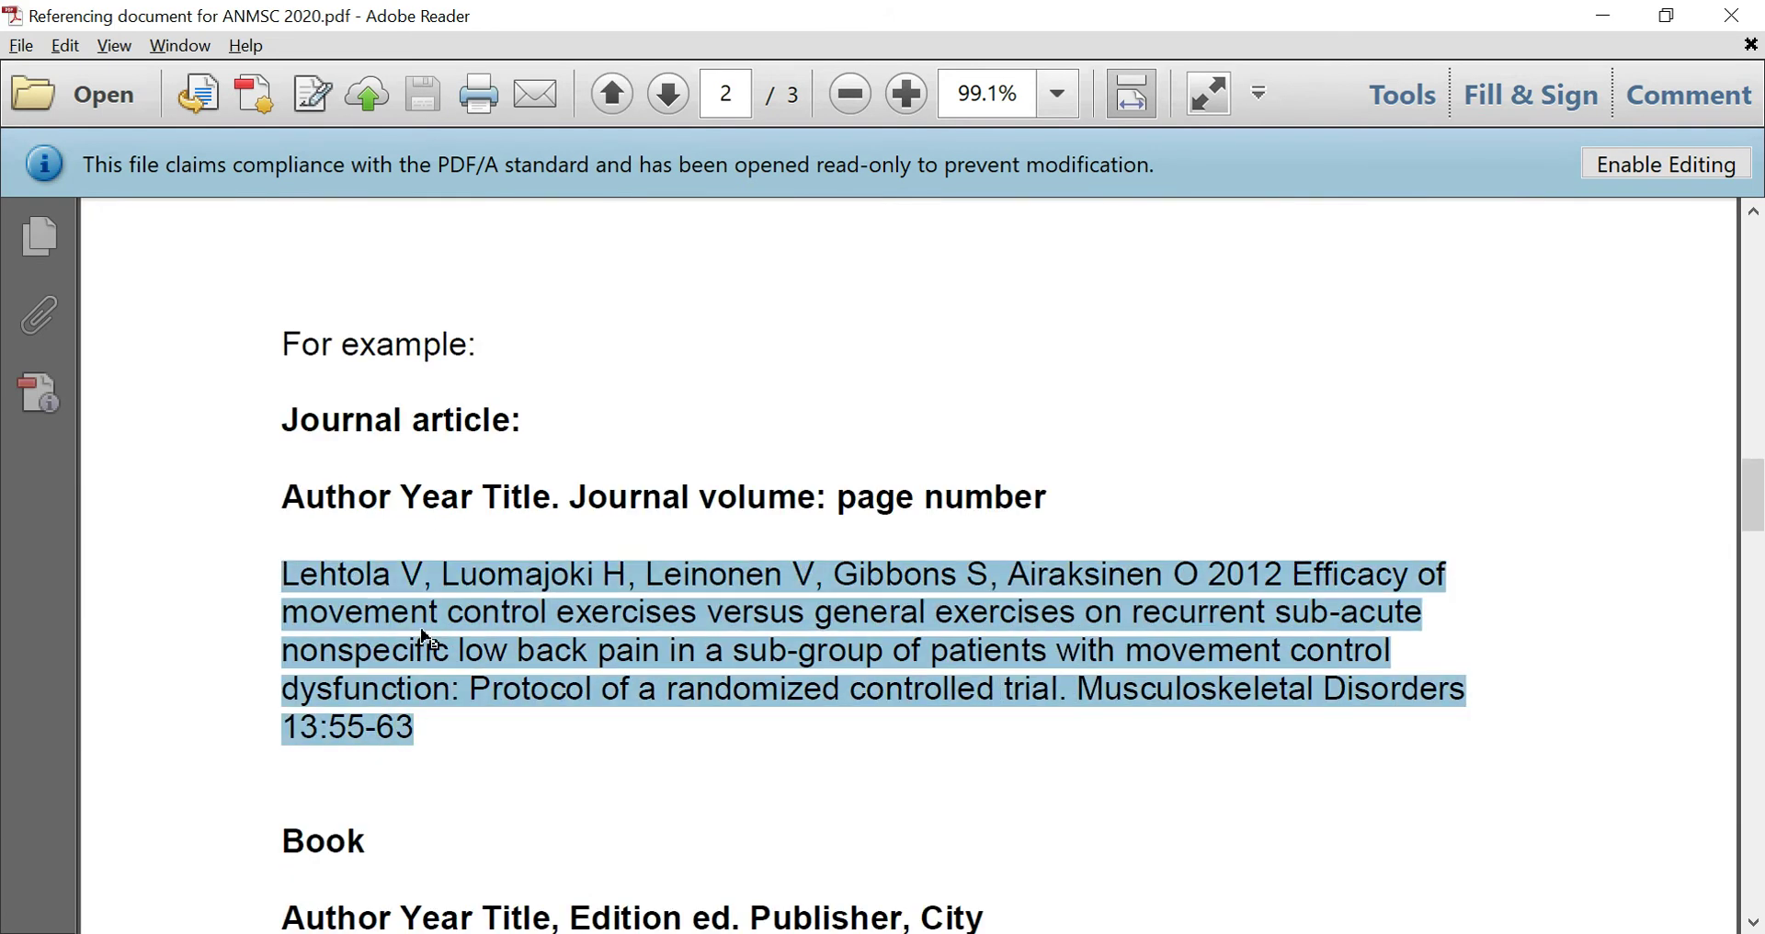
pyautogui.click(664, 647)
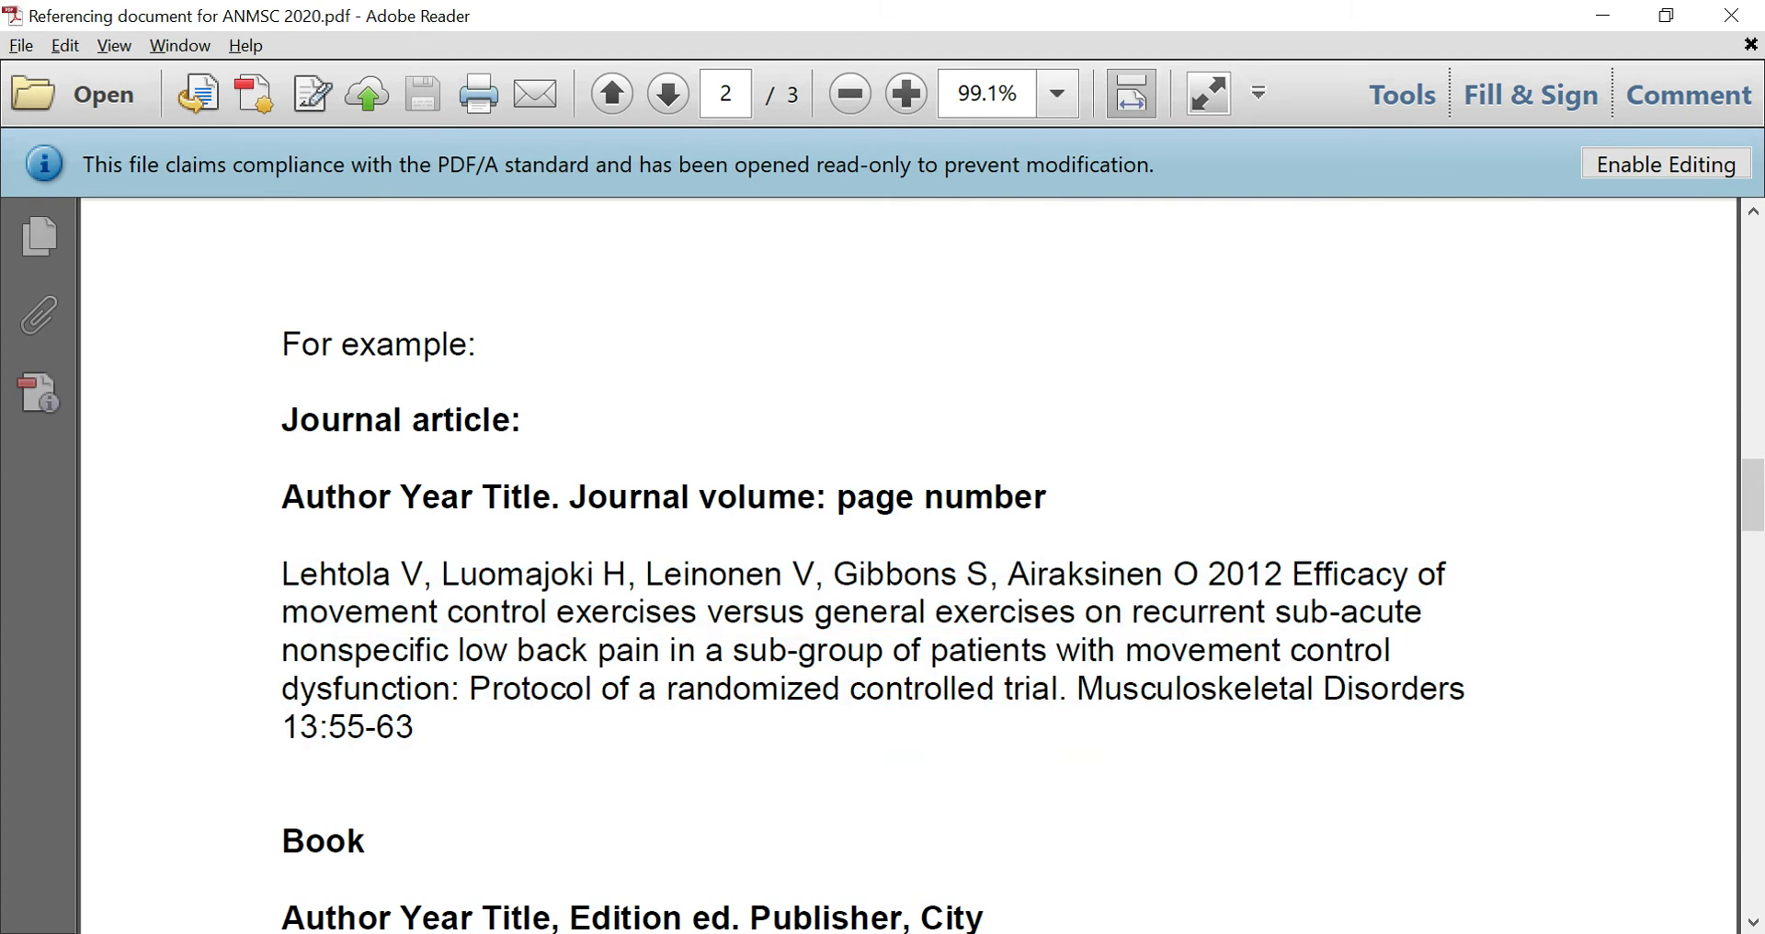
# Switch to Document3 in Word to review its citations, reference list and EndNote style, and return to the referencing PDF
pyautogui.click(1653, 881)
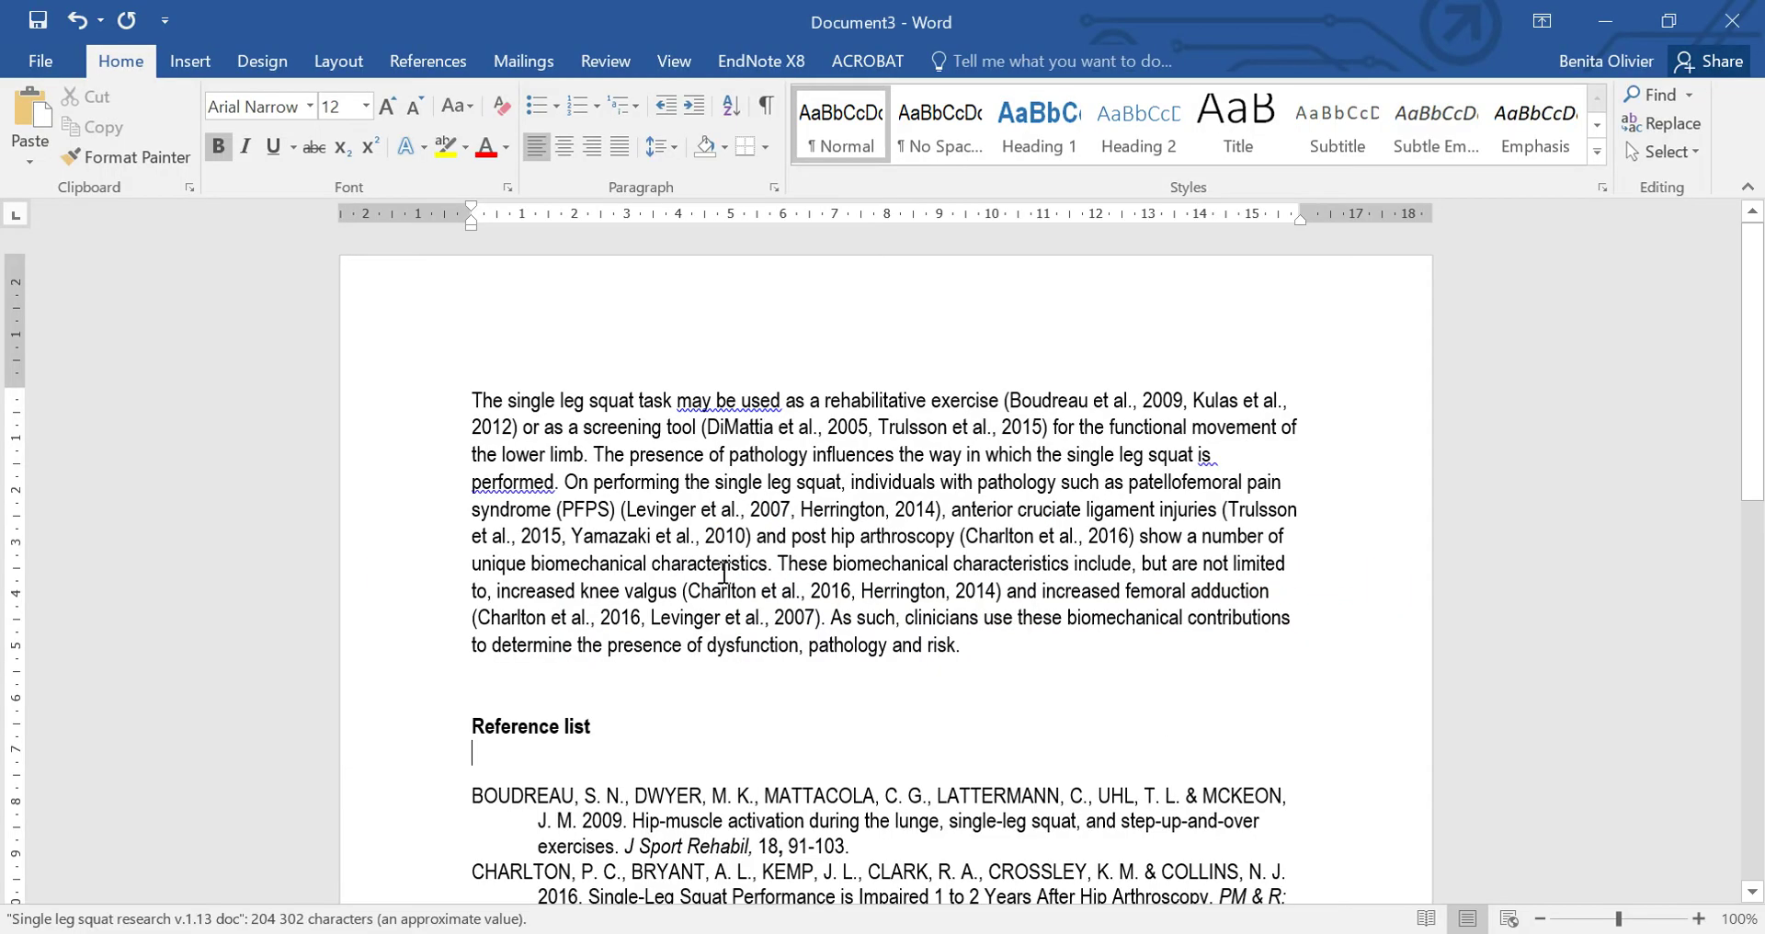
pyautogui.scroll(-5, 748, 552)
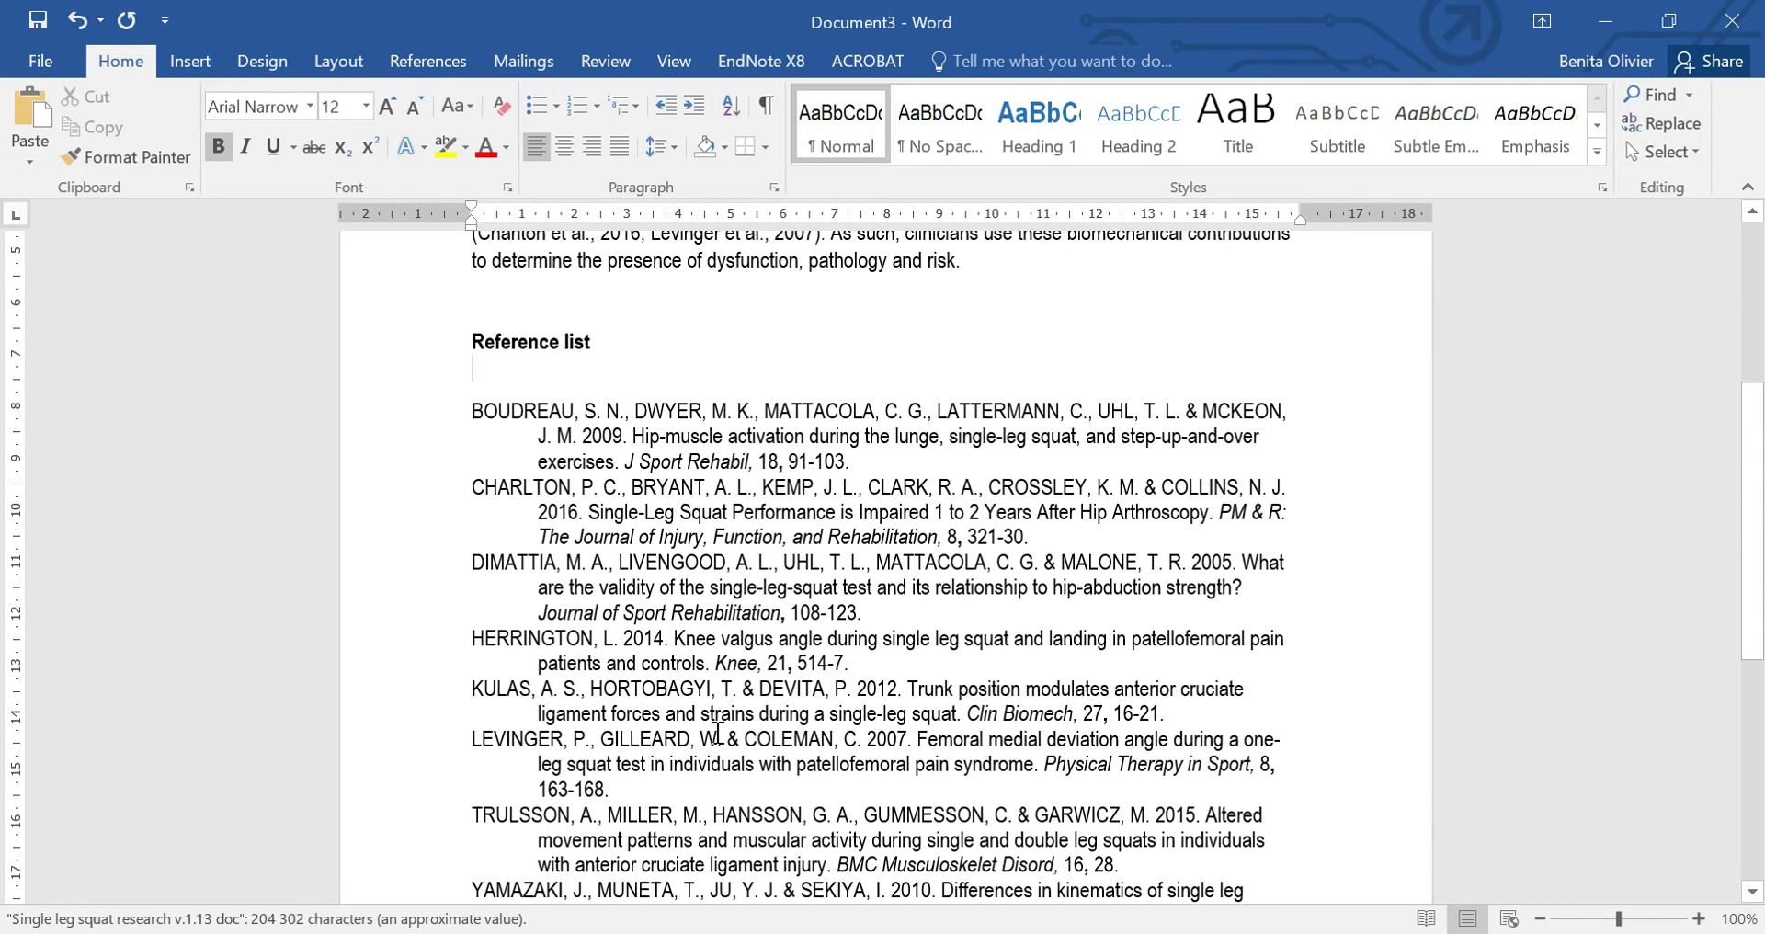
pyautogui.scroll(5, 718, 733)
pyautogui.click(733, 66)
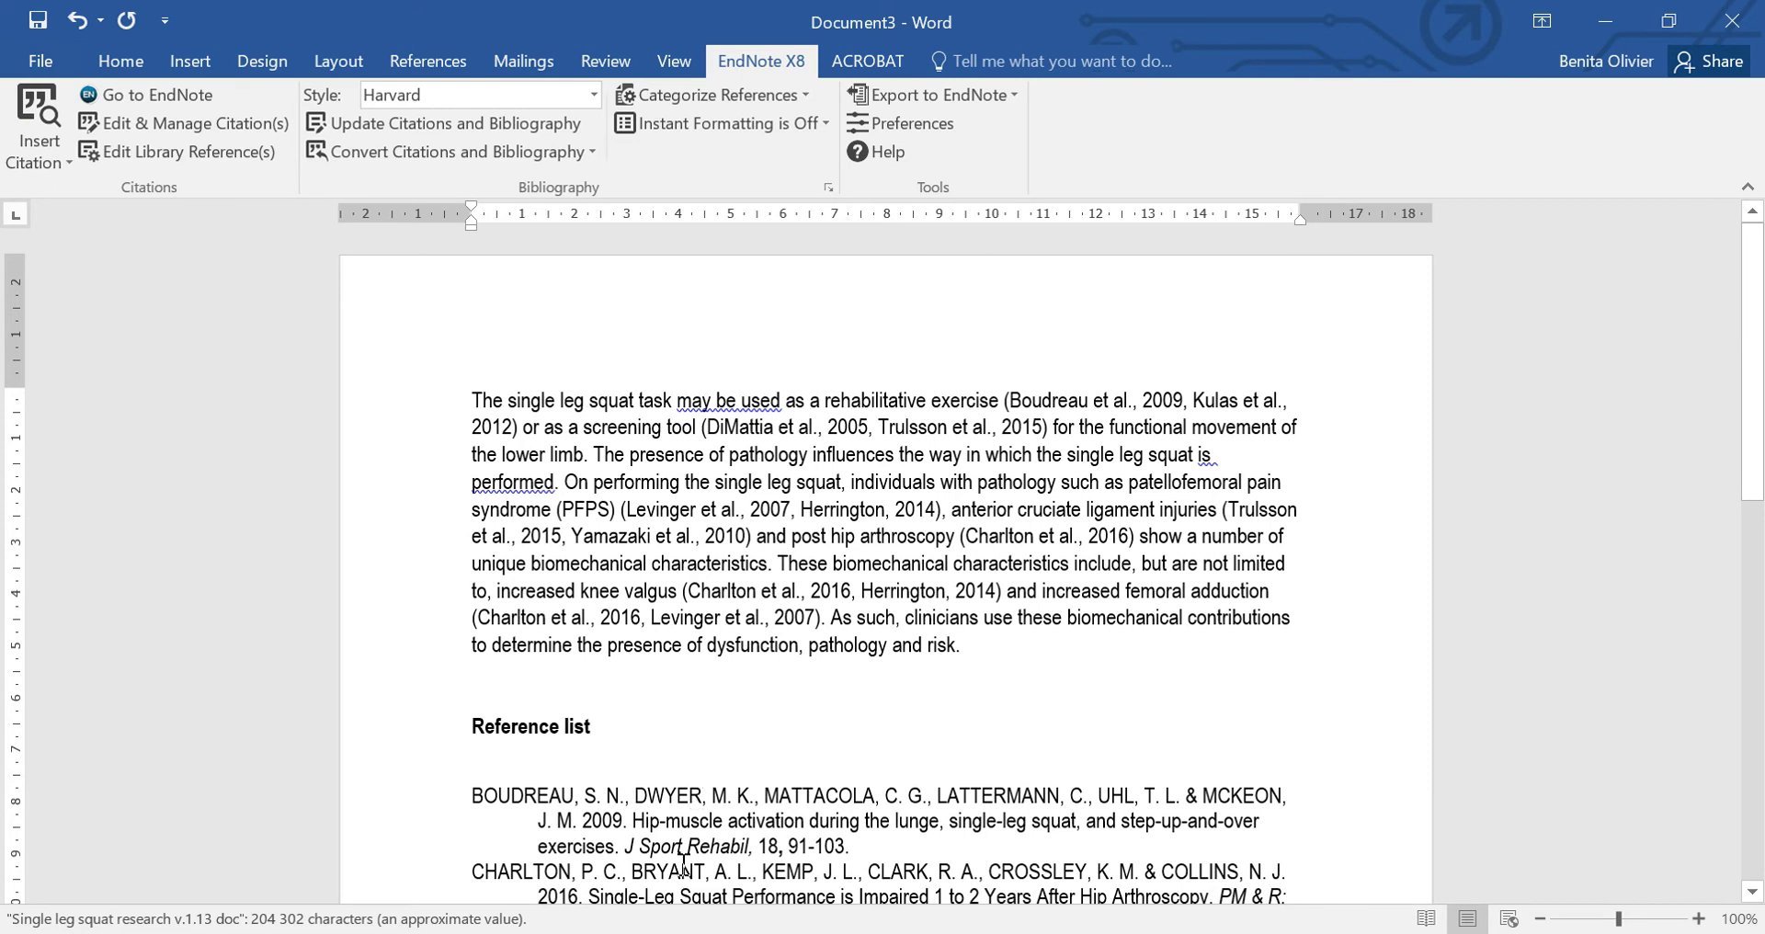
pyautogui.moveTo(653, 932)
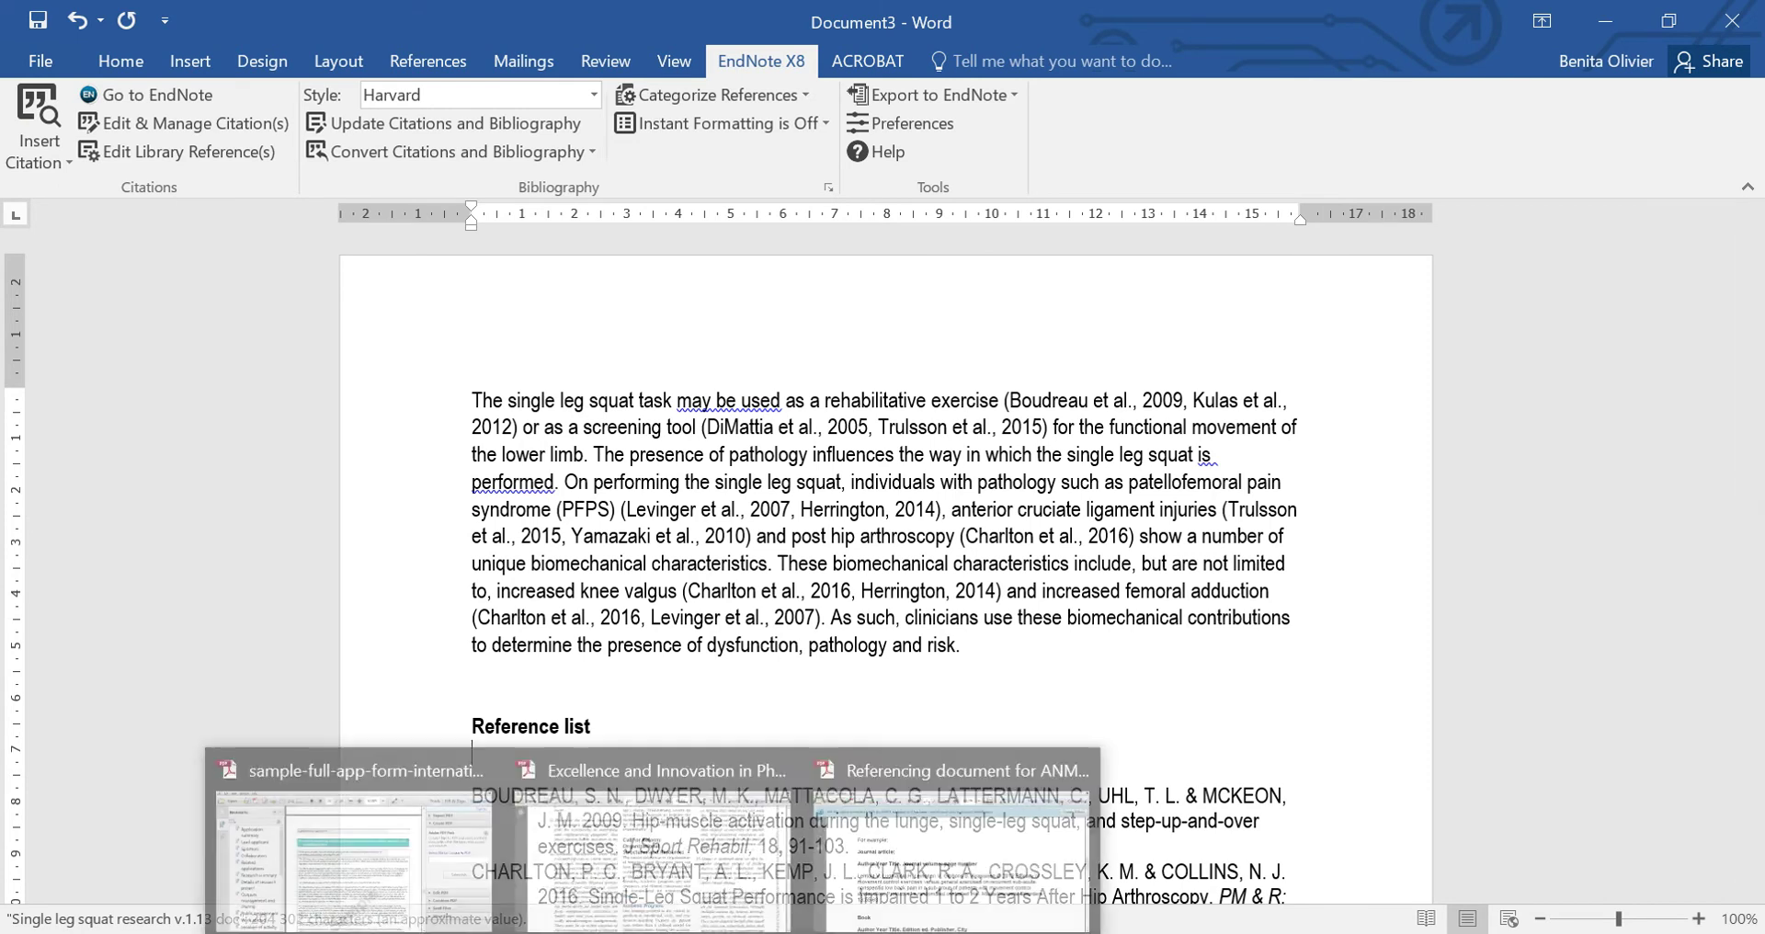
pyautogui.click(897, 842)
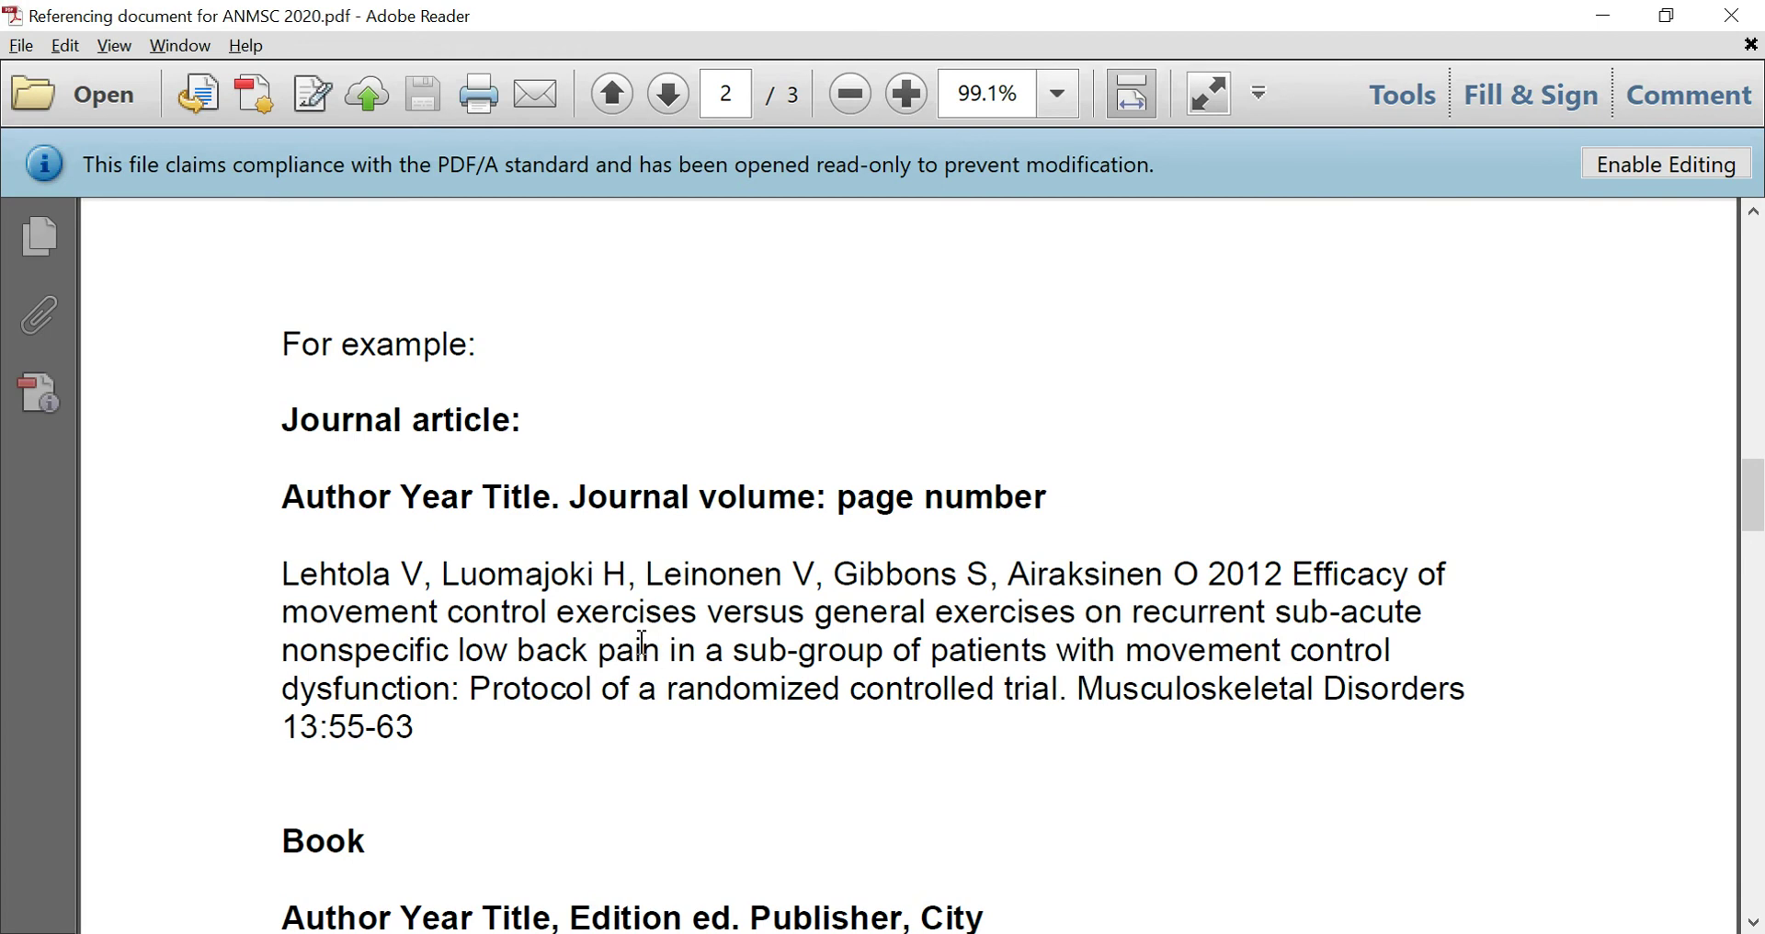
# Switch to EndNote and open the Harvard output style for editing, looking over its citation and bibliography sections
pyautogui.hotkey('alt', 'Tab')
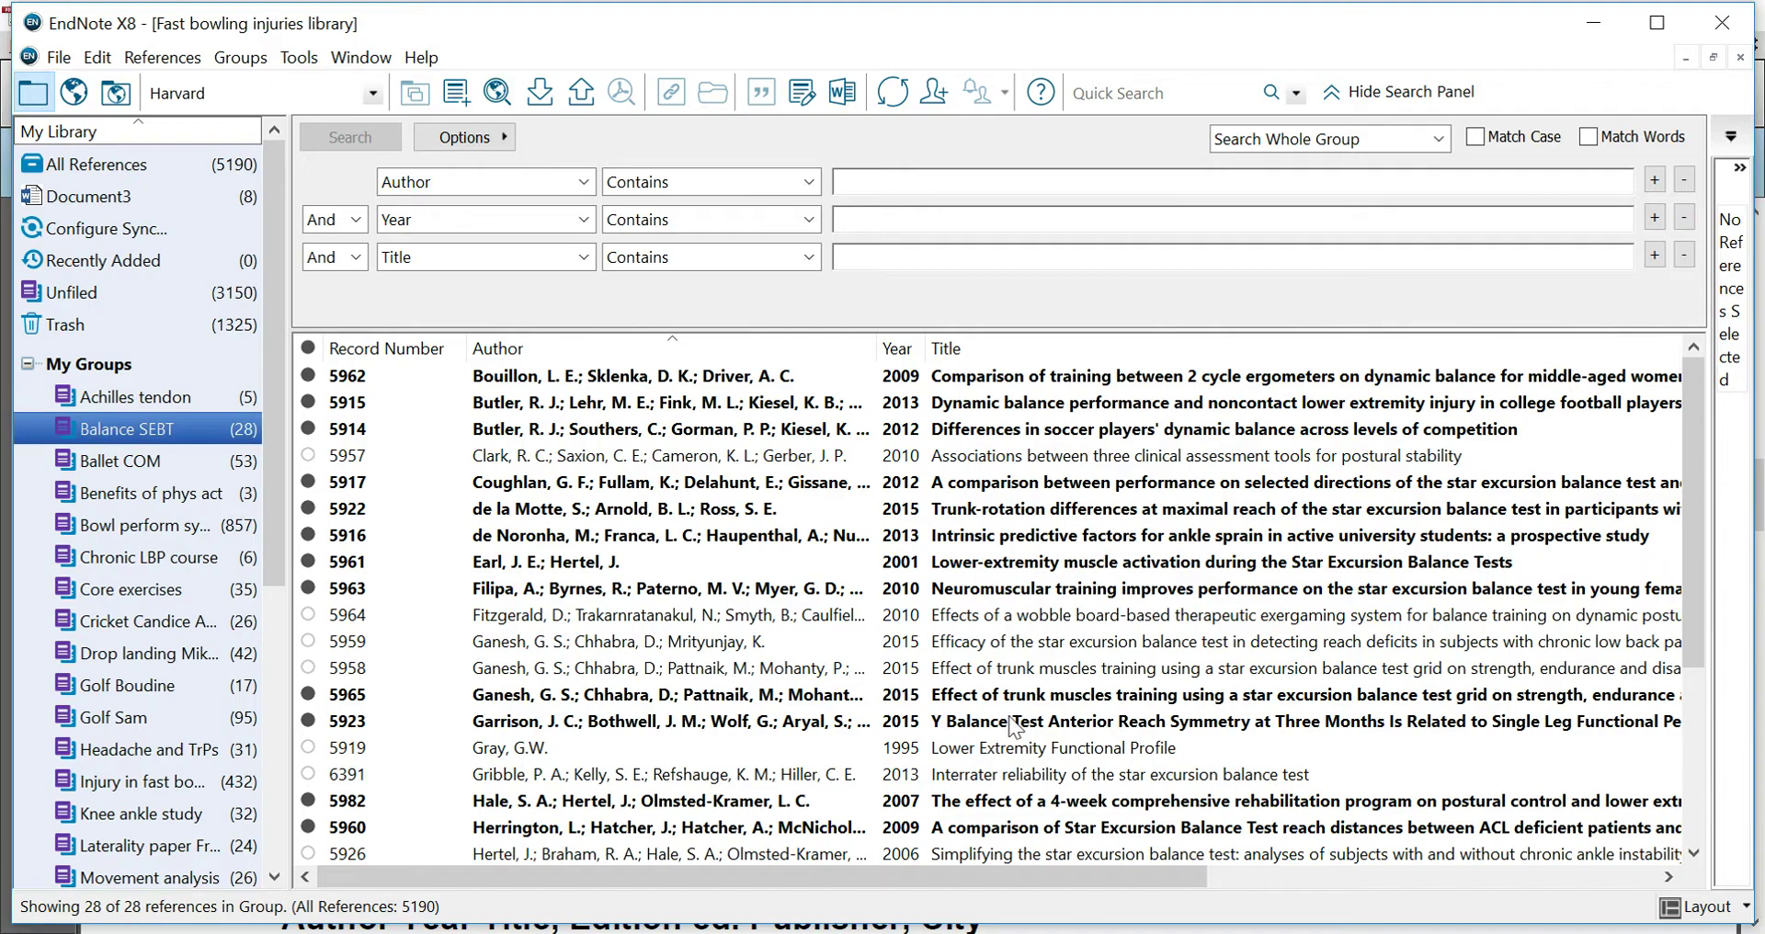
pyautogui.click(99, 59)
pyautogui.moveTo(157, 451)
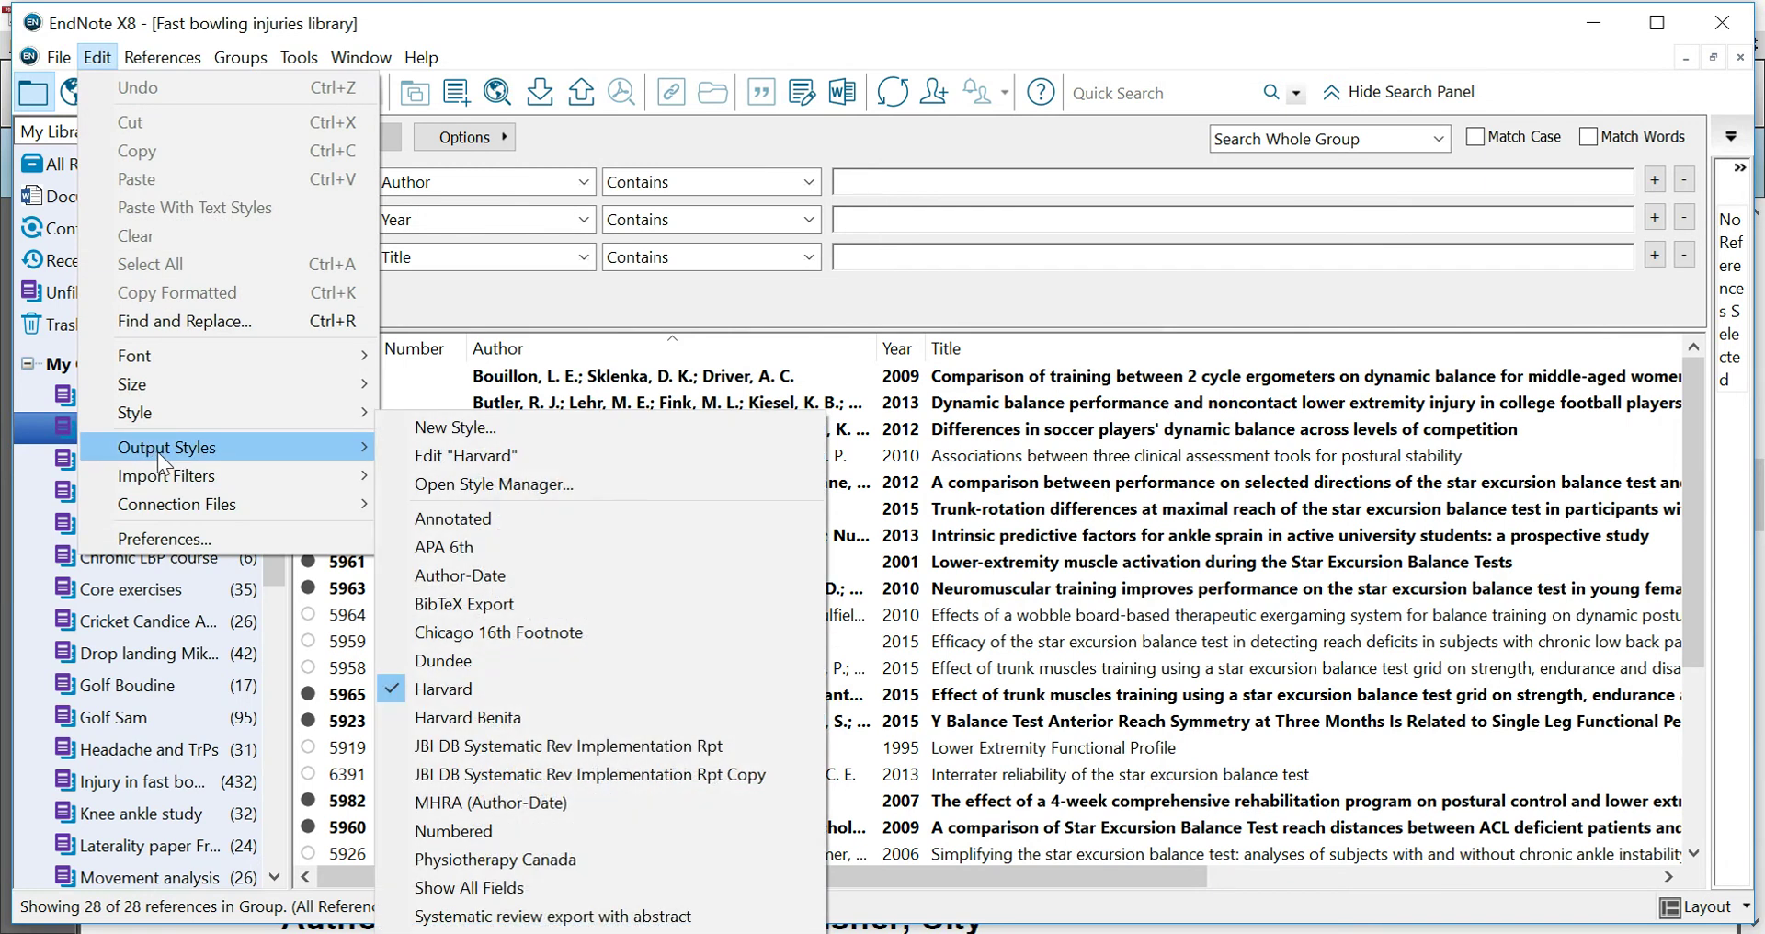
pyautogui.click(470, 455)
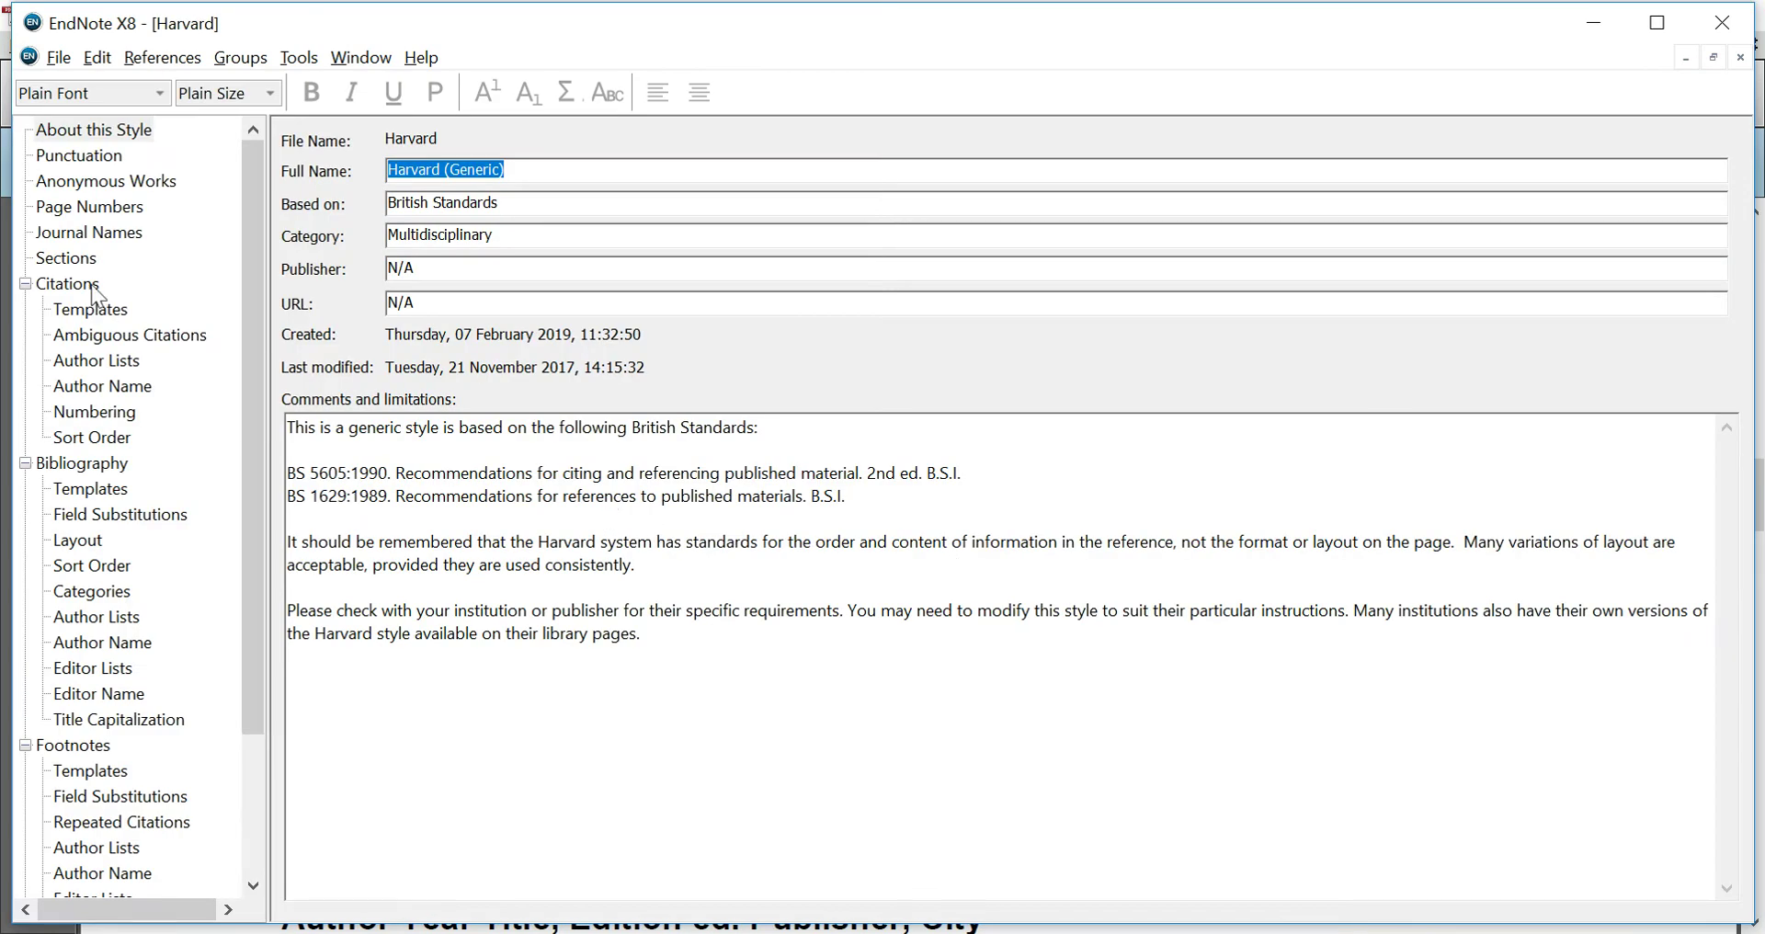
pyautogui.click(91, 286)
pyautogui.click(87, 464)
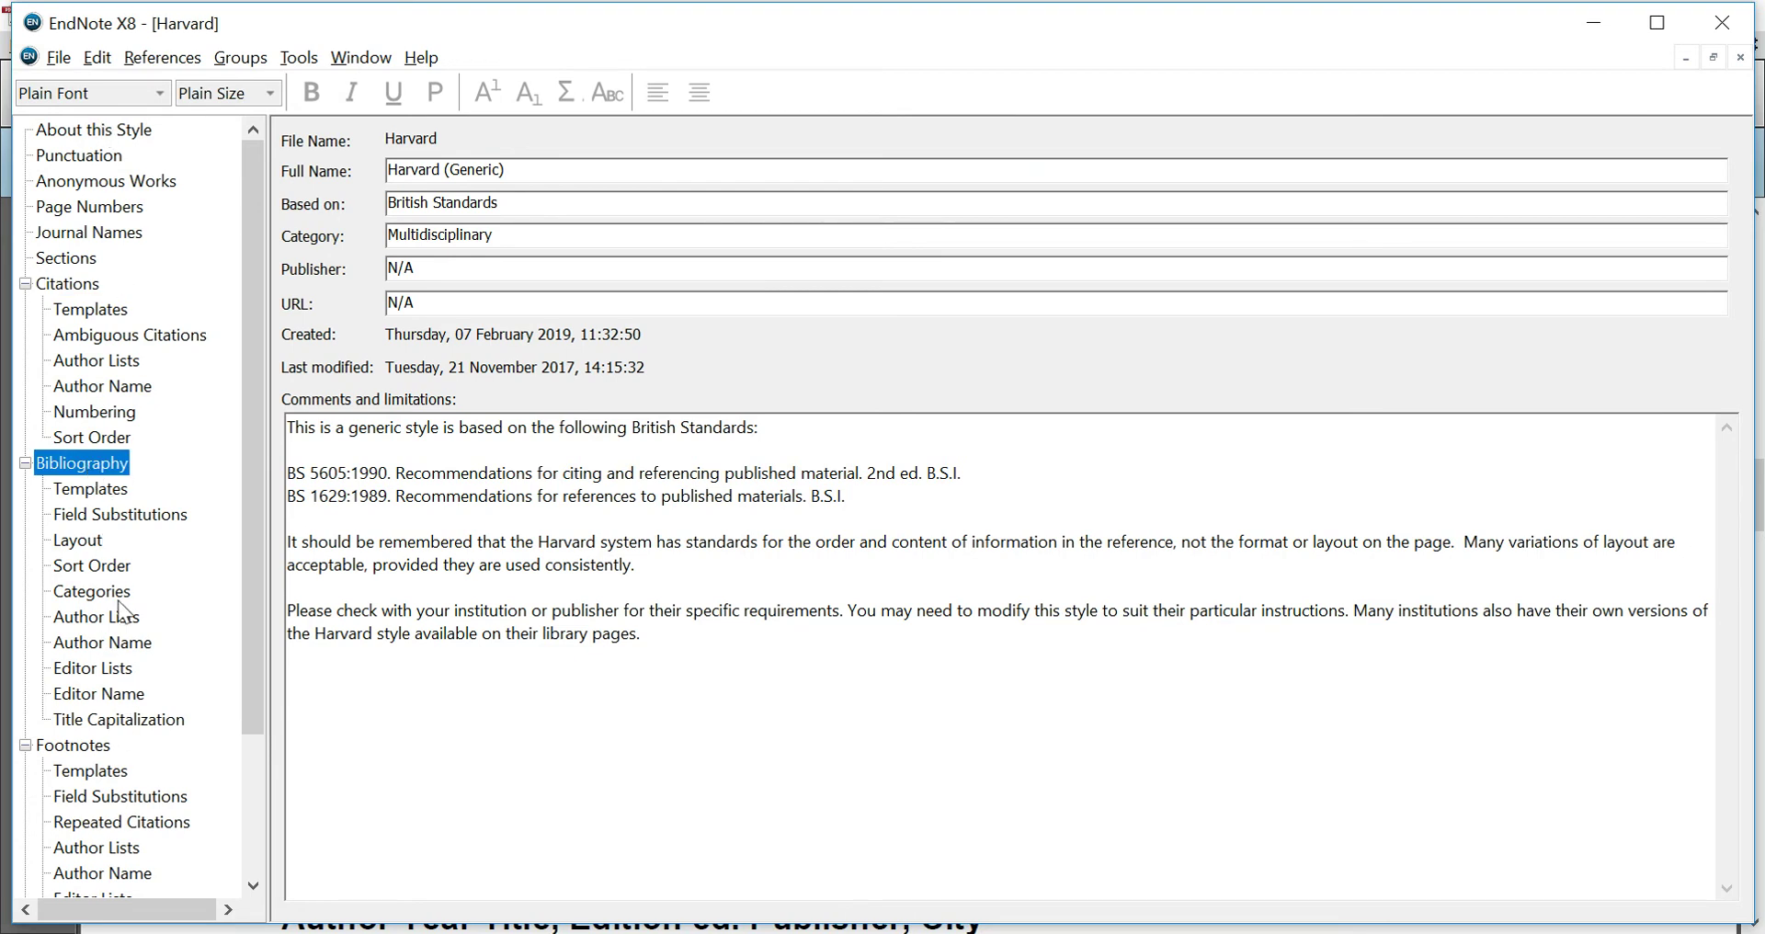
# Save the Harvard style as a new style named "Harvard SAJP modified version"
pyautogui.click(63, 57)
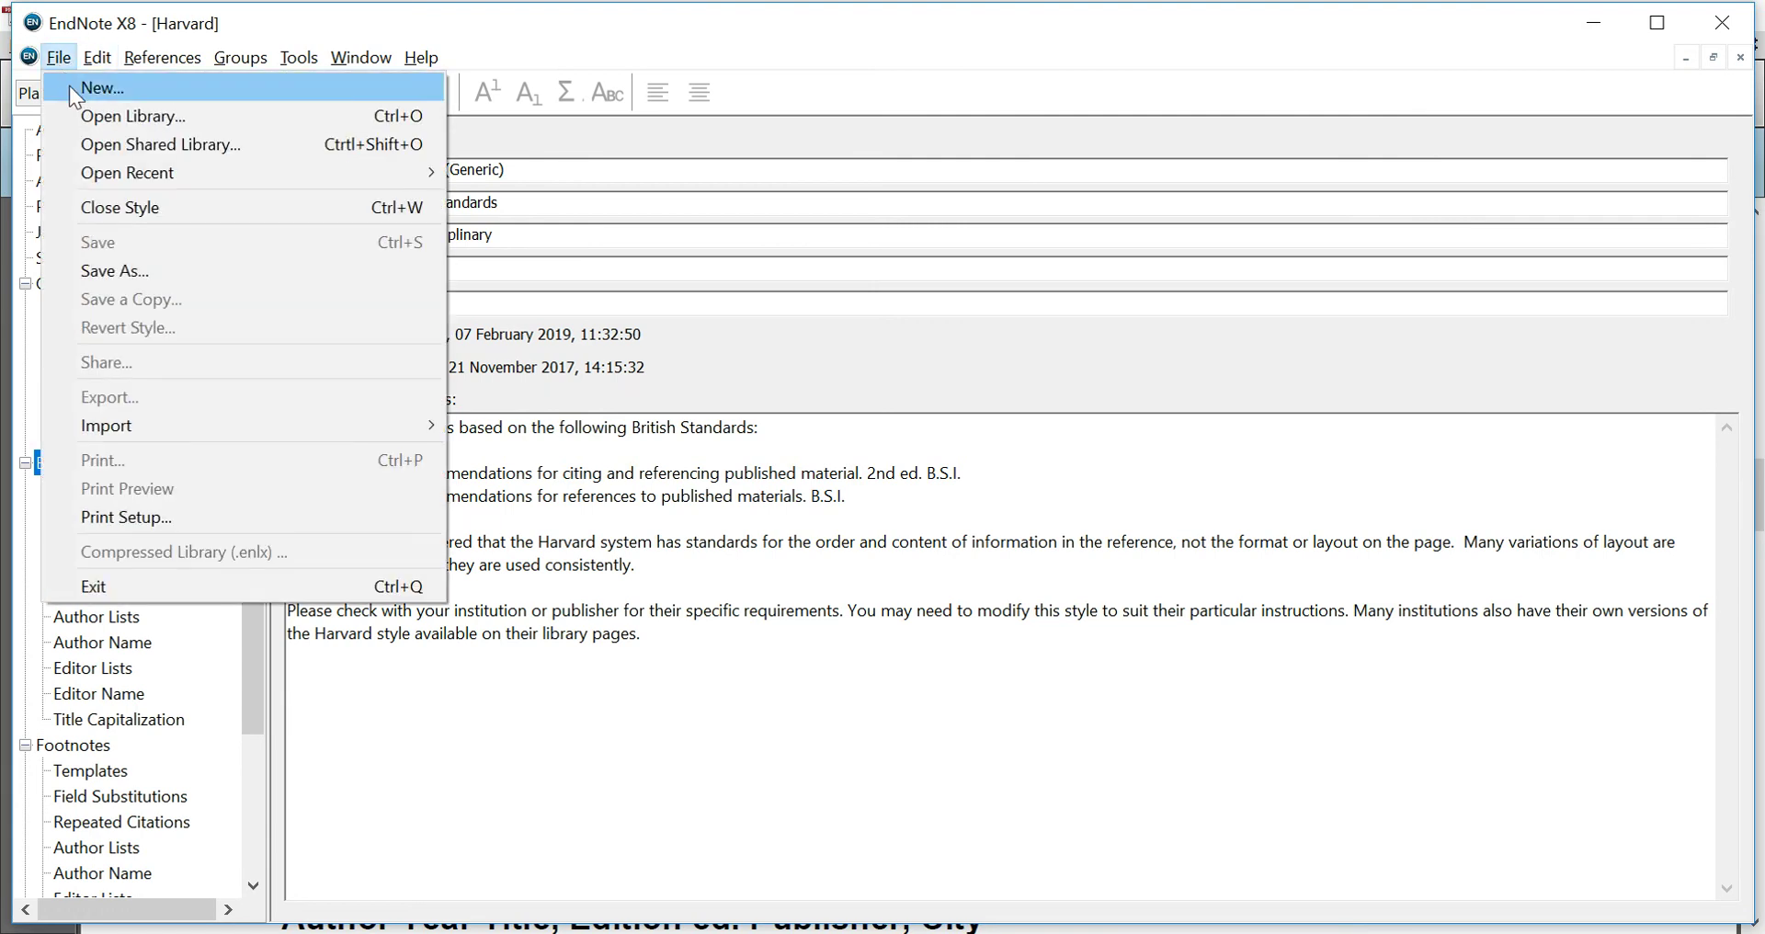
pyautogui.click(107, 262)
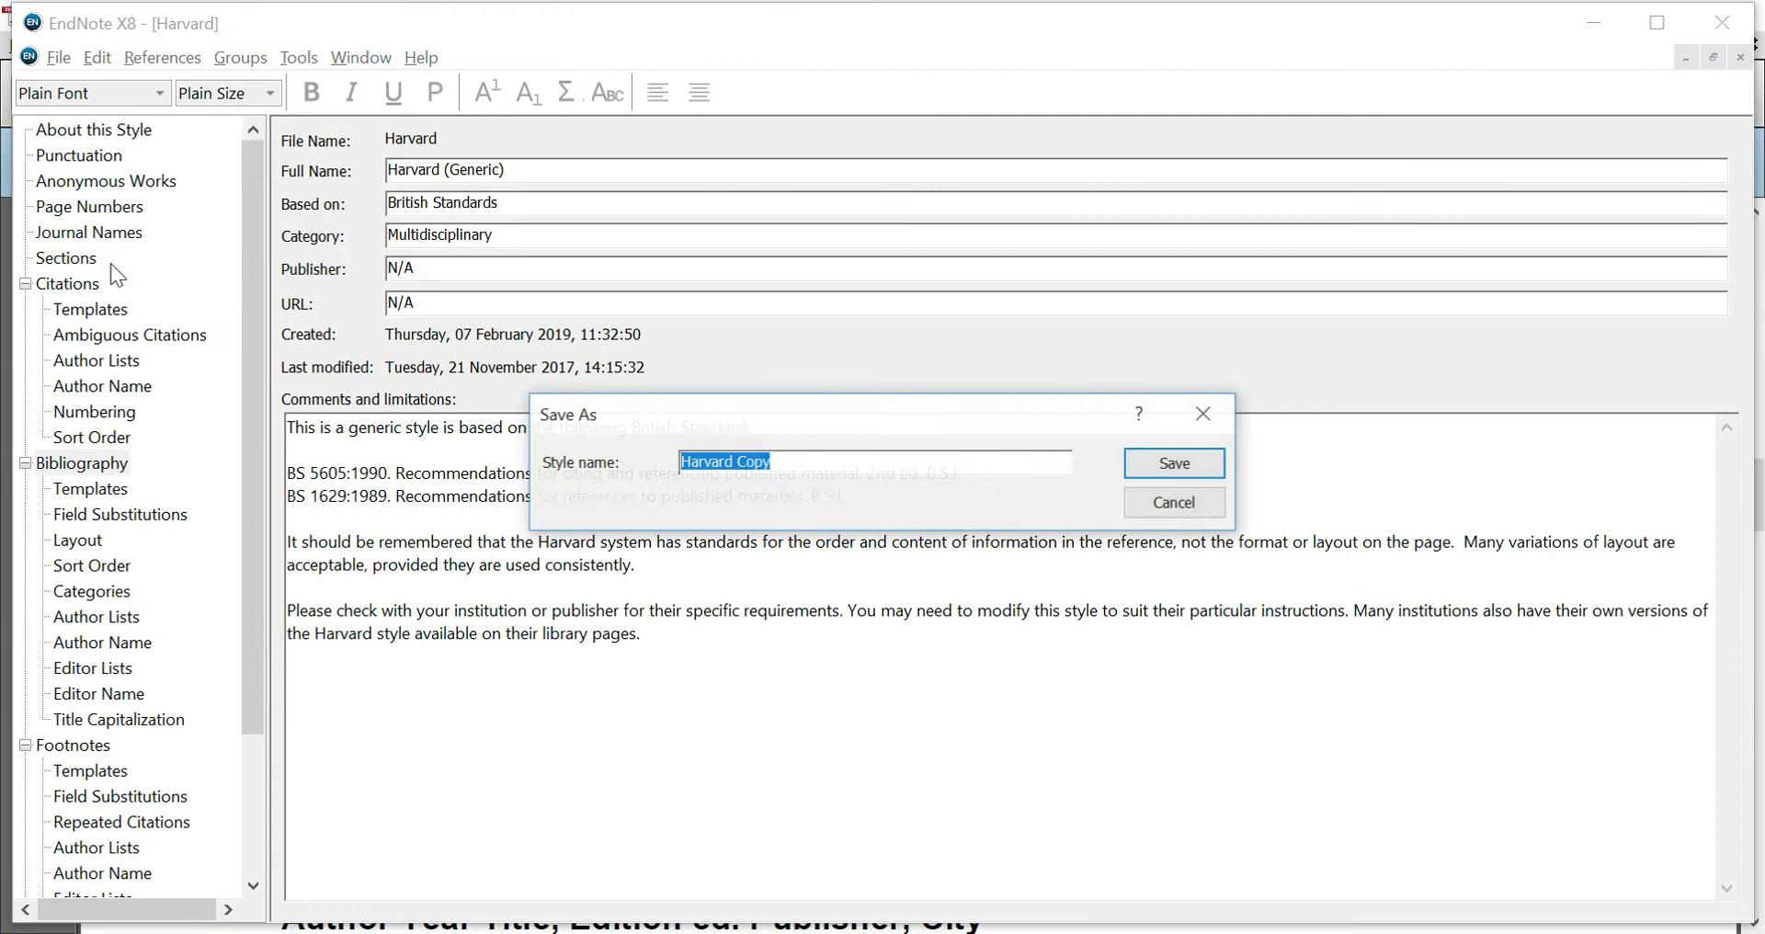
pyautogui.click(811, 462)
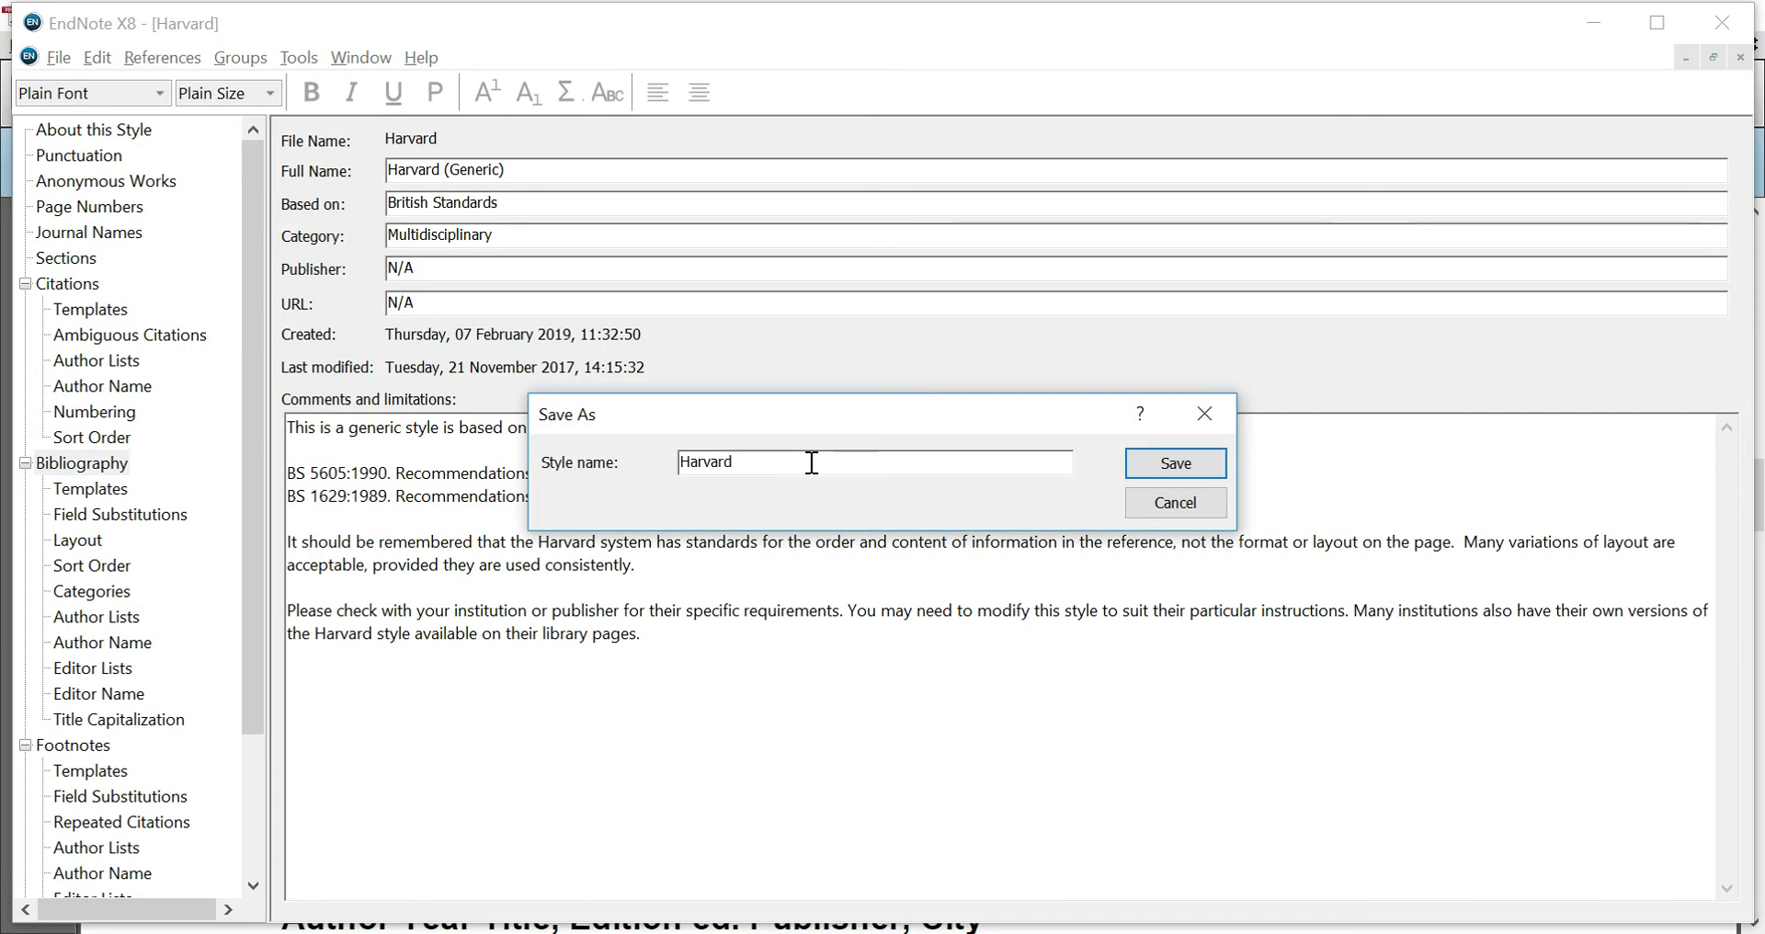
pyautogui.write('SAJP modified version')
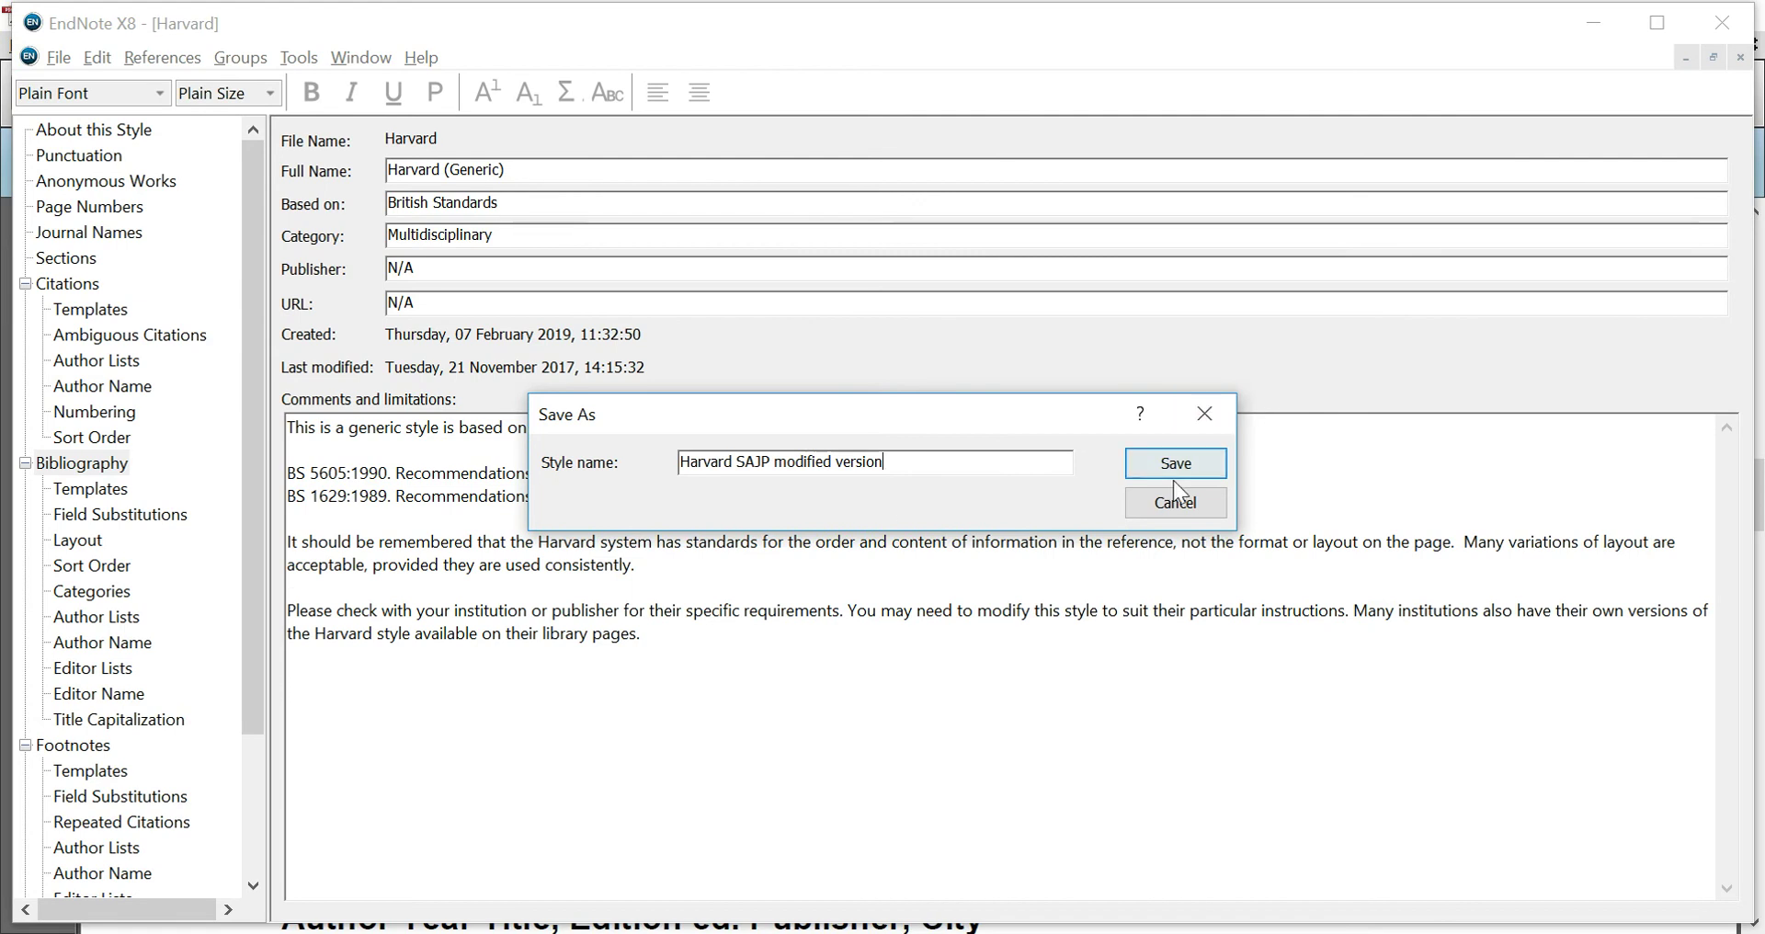
pyautogui.click(1176, 462)
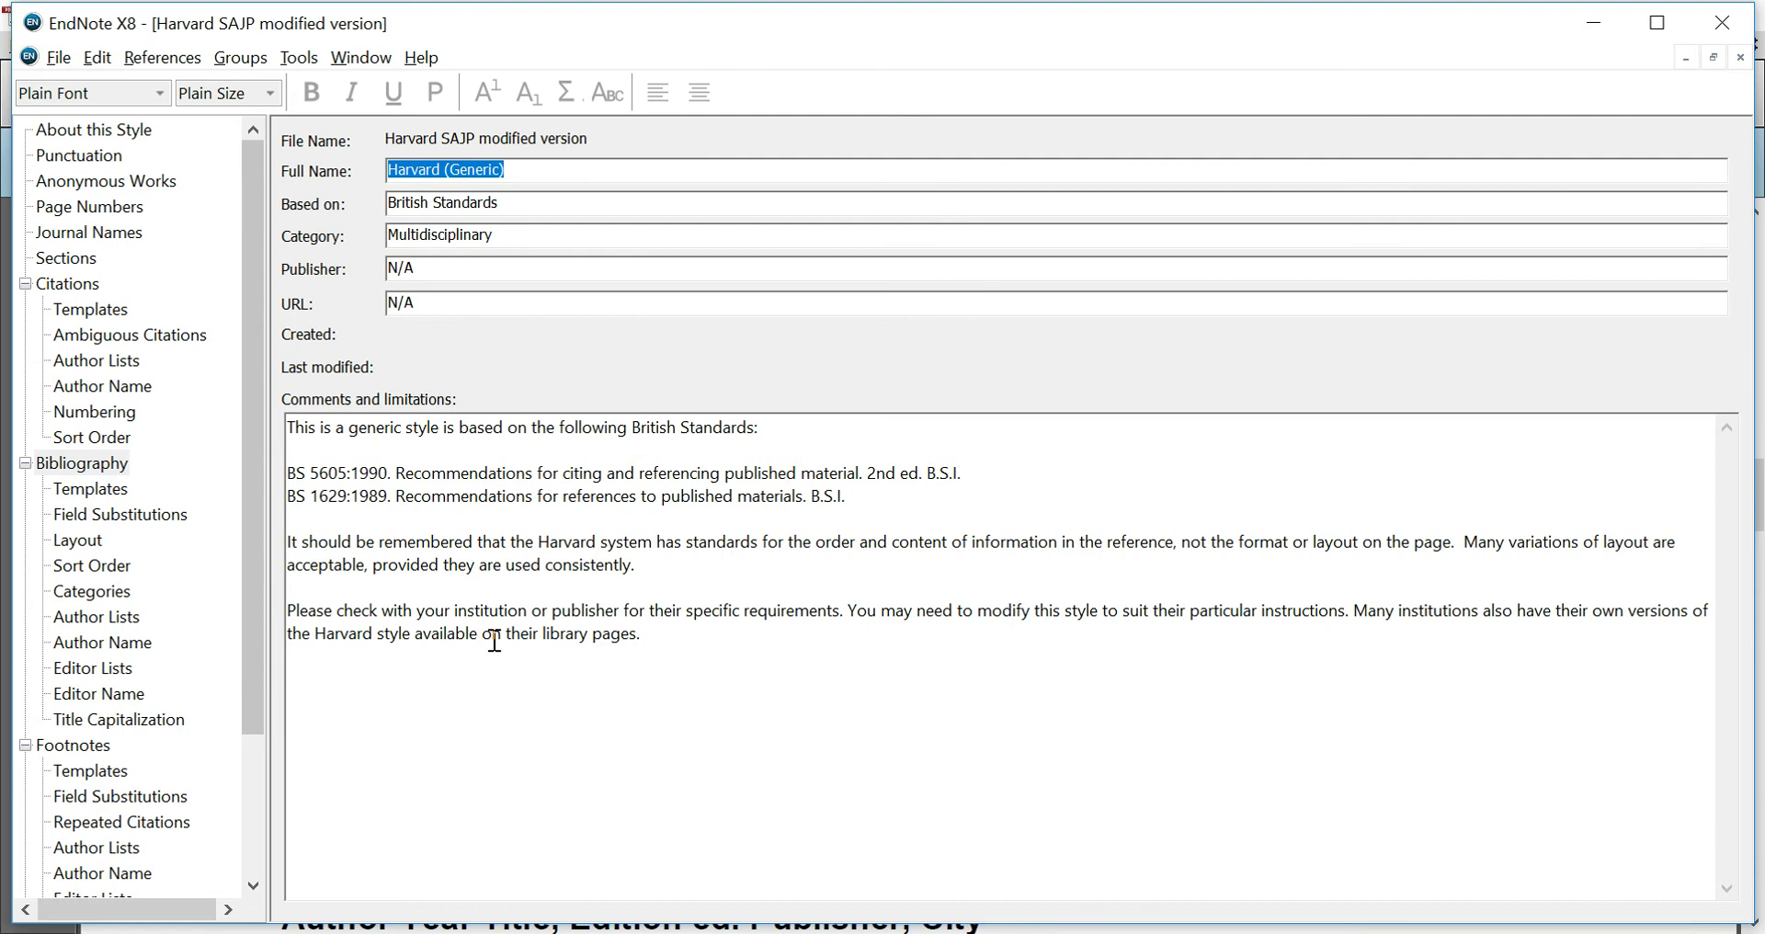
# Set the Journal field to plain text in the bibliography template for journal articles
pyautogui.click(103, 497)
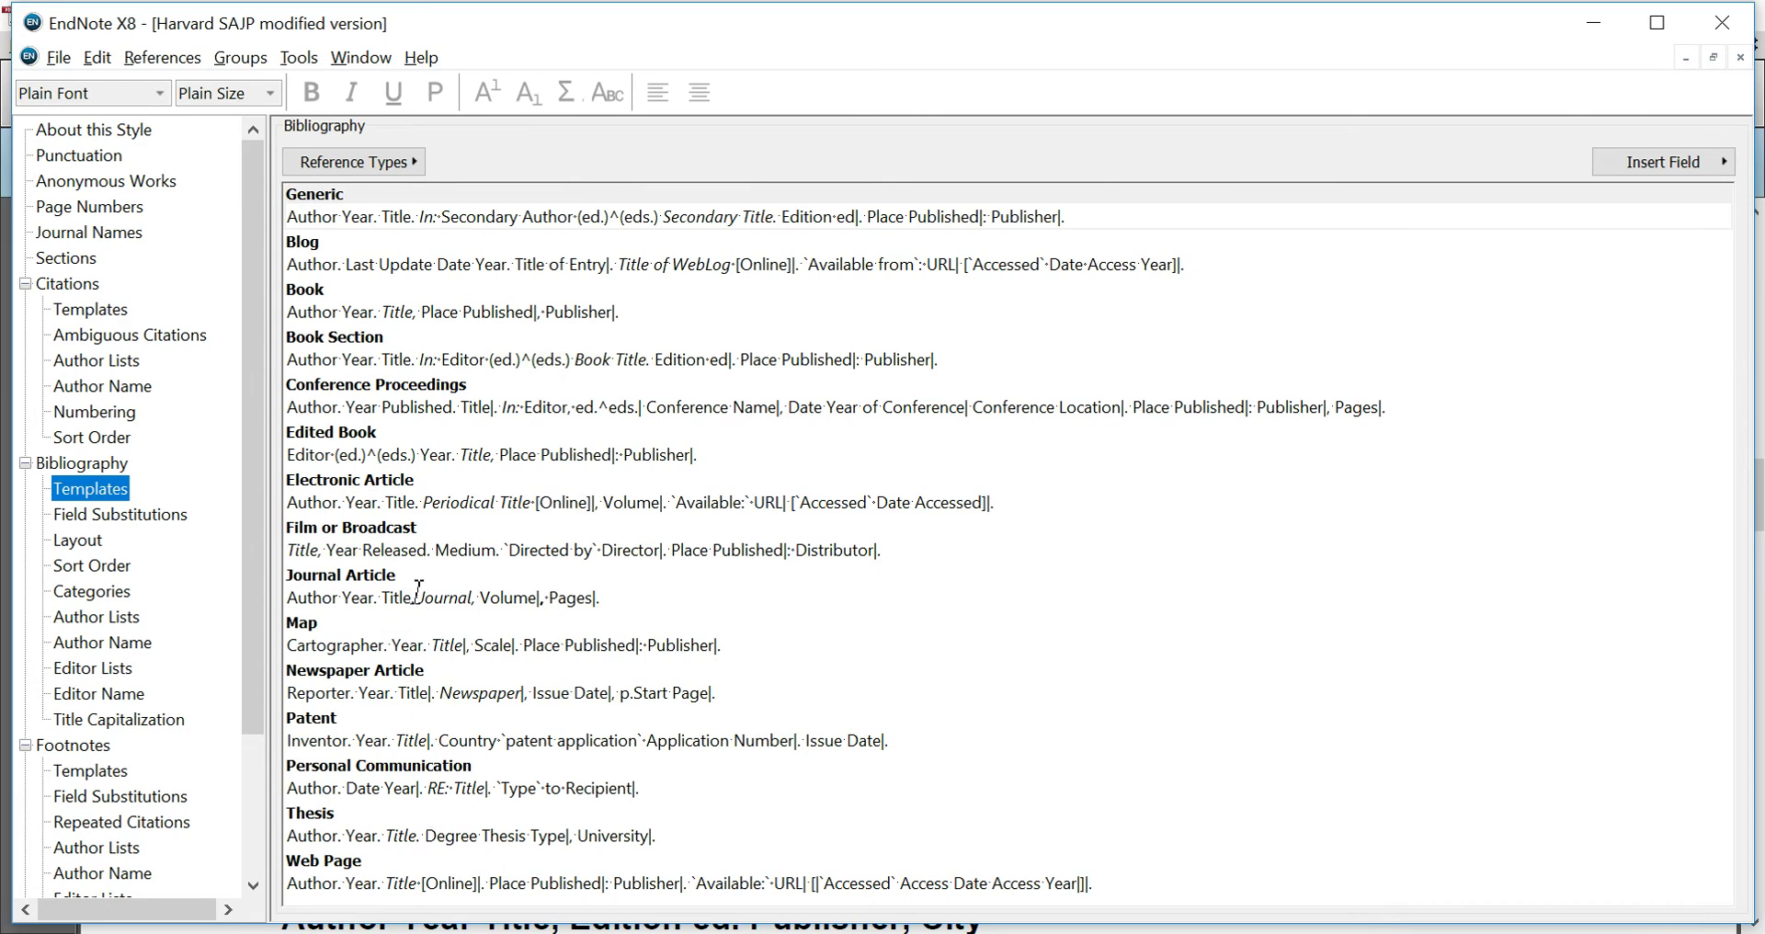
pyautogui.moveTo(418, 598); pyautogui.dragTo(474, 599)
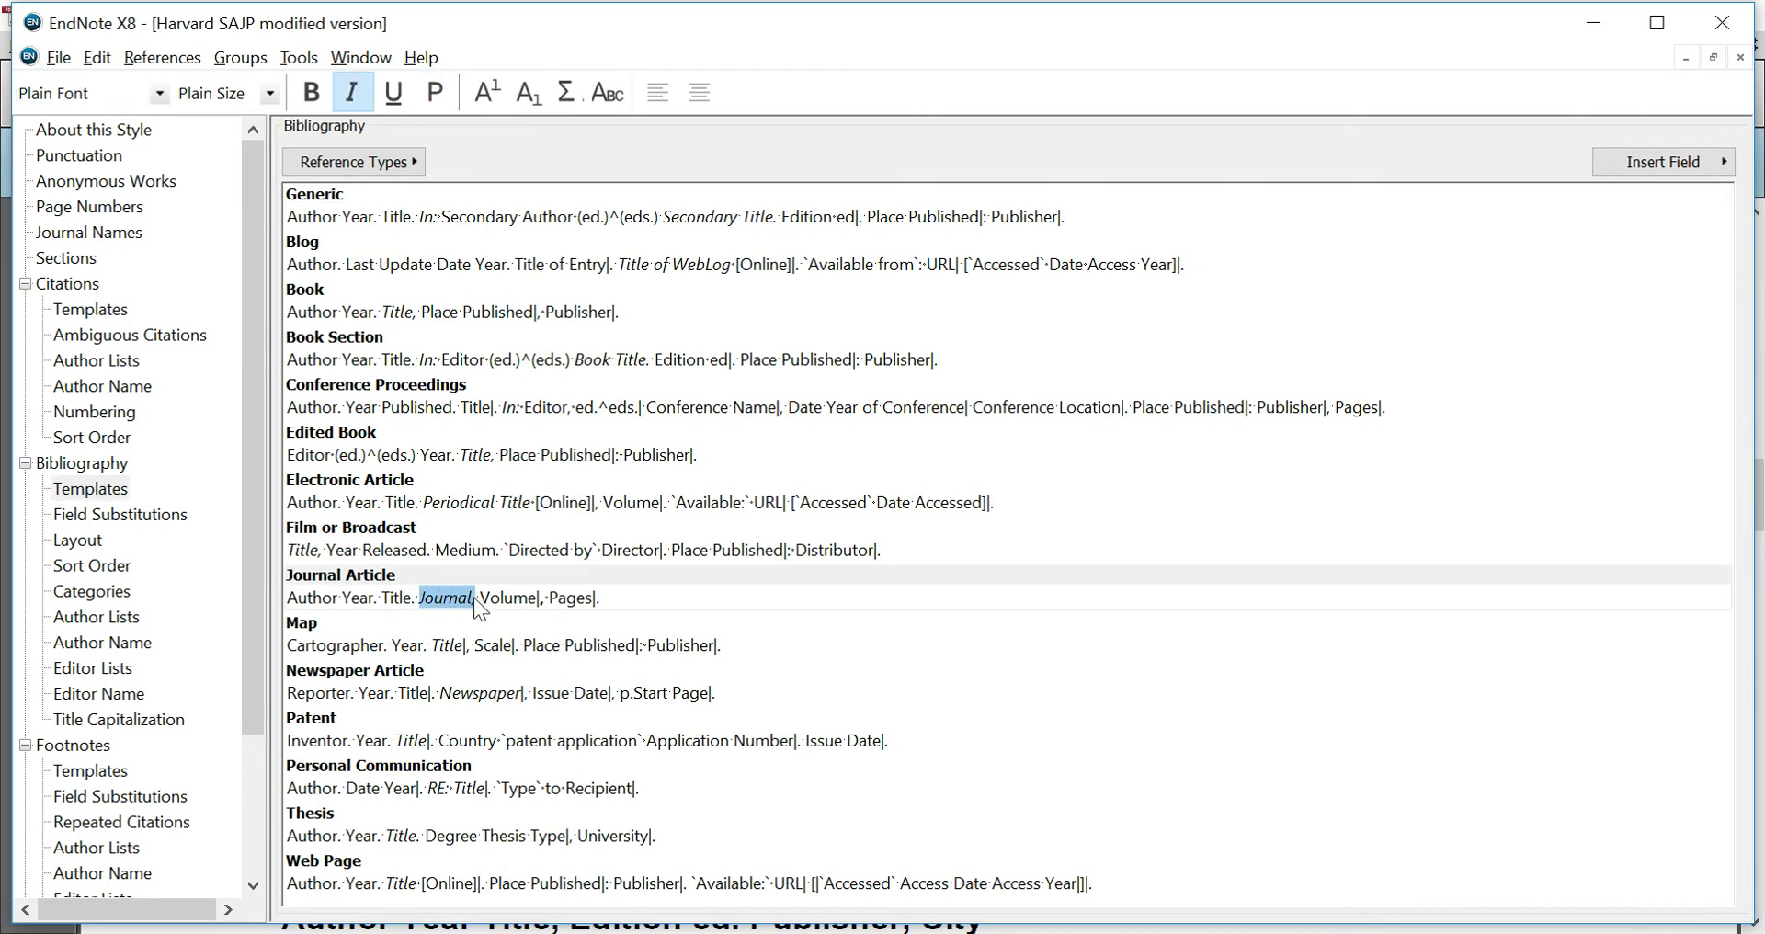
pyautogui.click(436, 92)
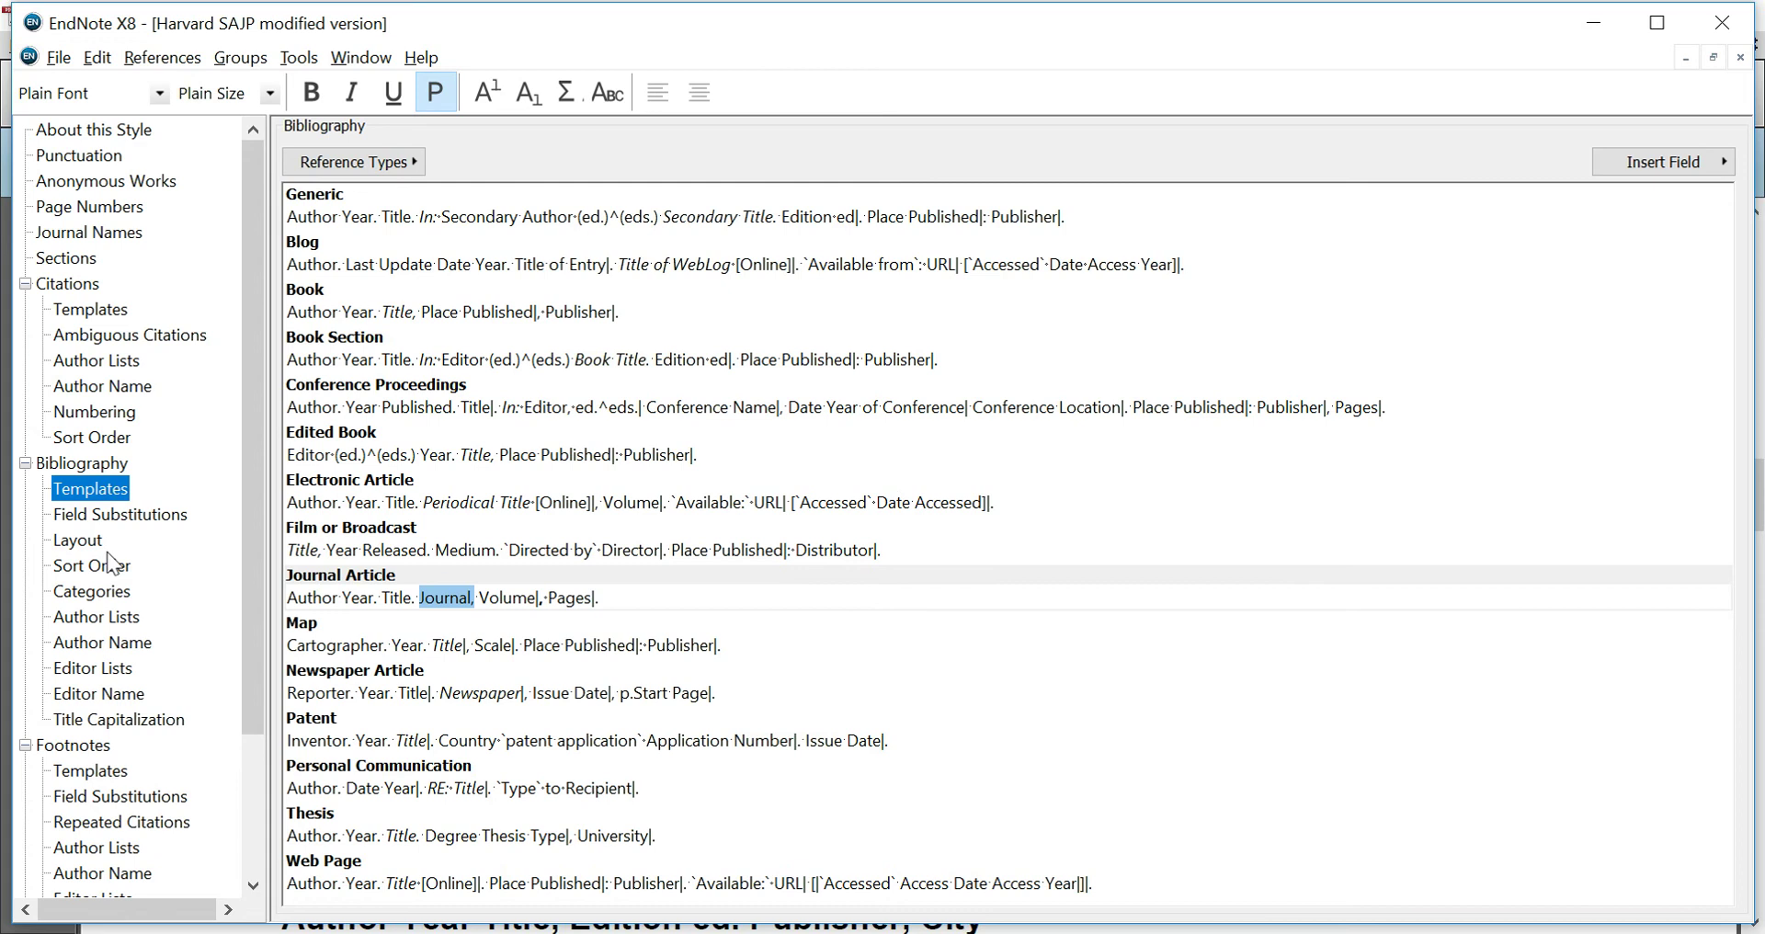
# Set the bibliography author names to Normal capitalization with initials formatted as AB, and save the style
pyautogui.click(101, 617)
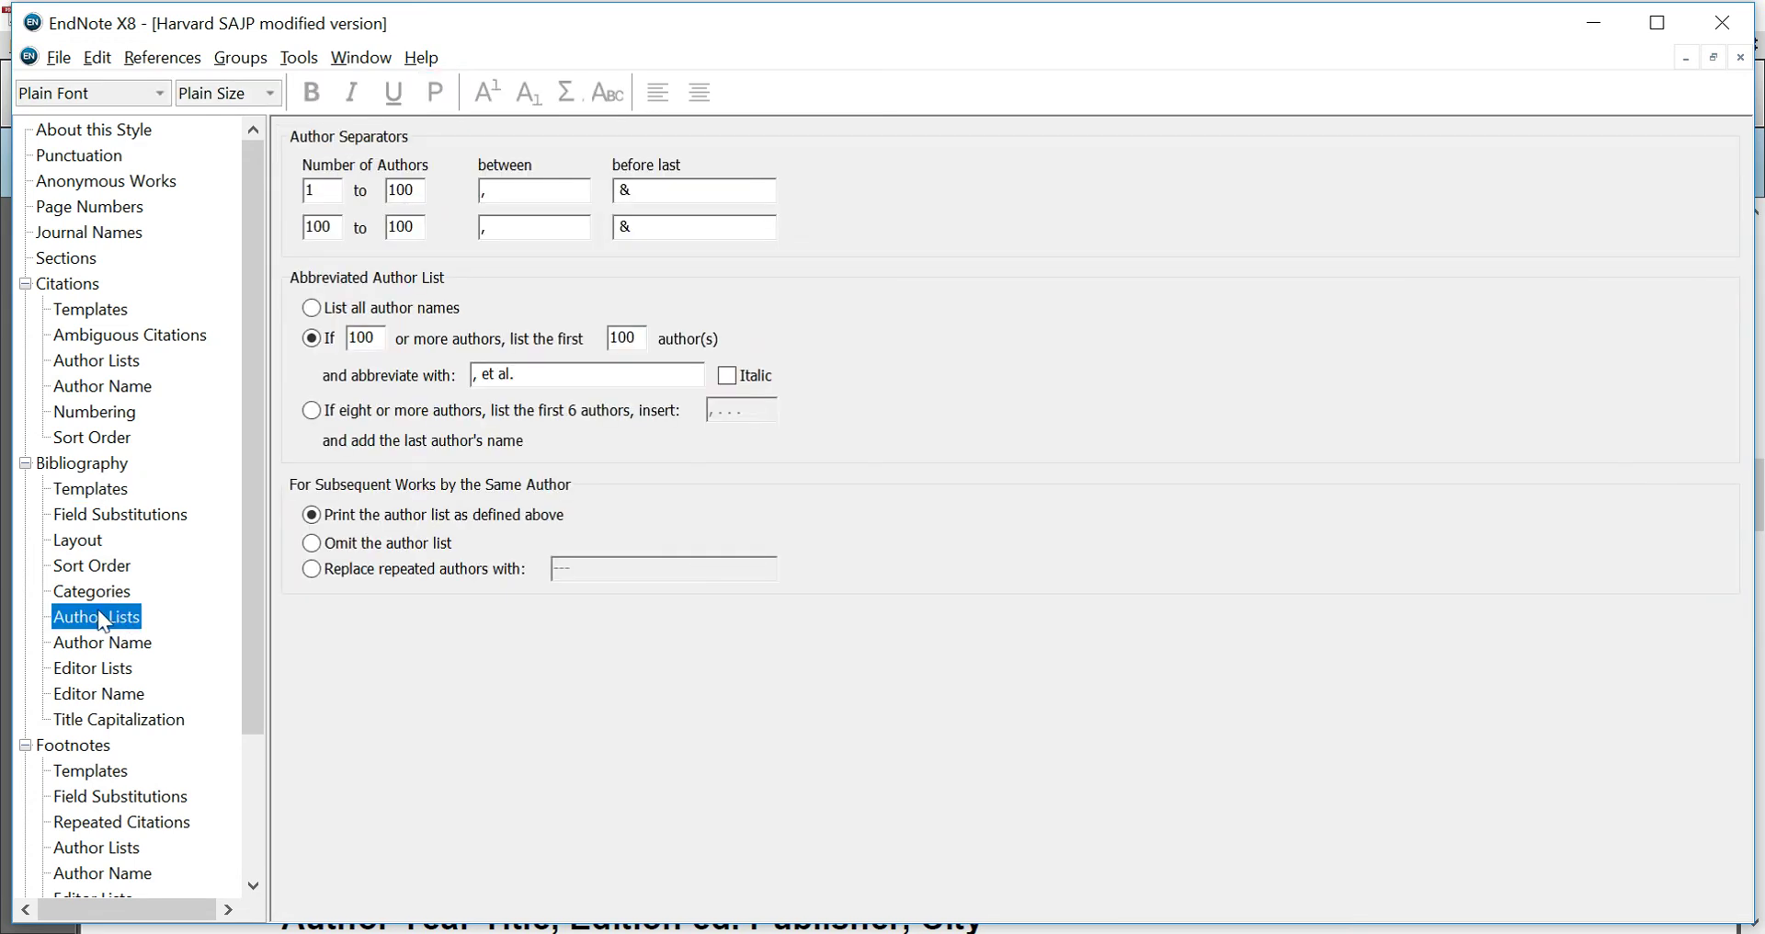
pyautogui.click(110, 651)
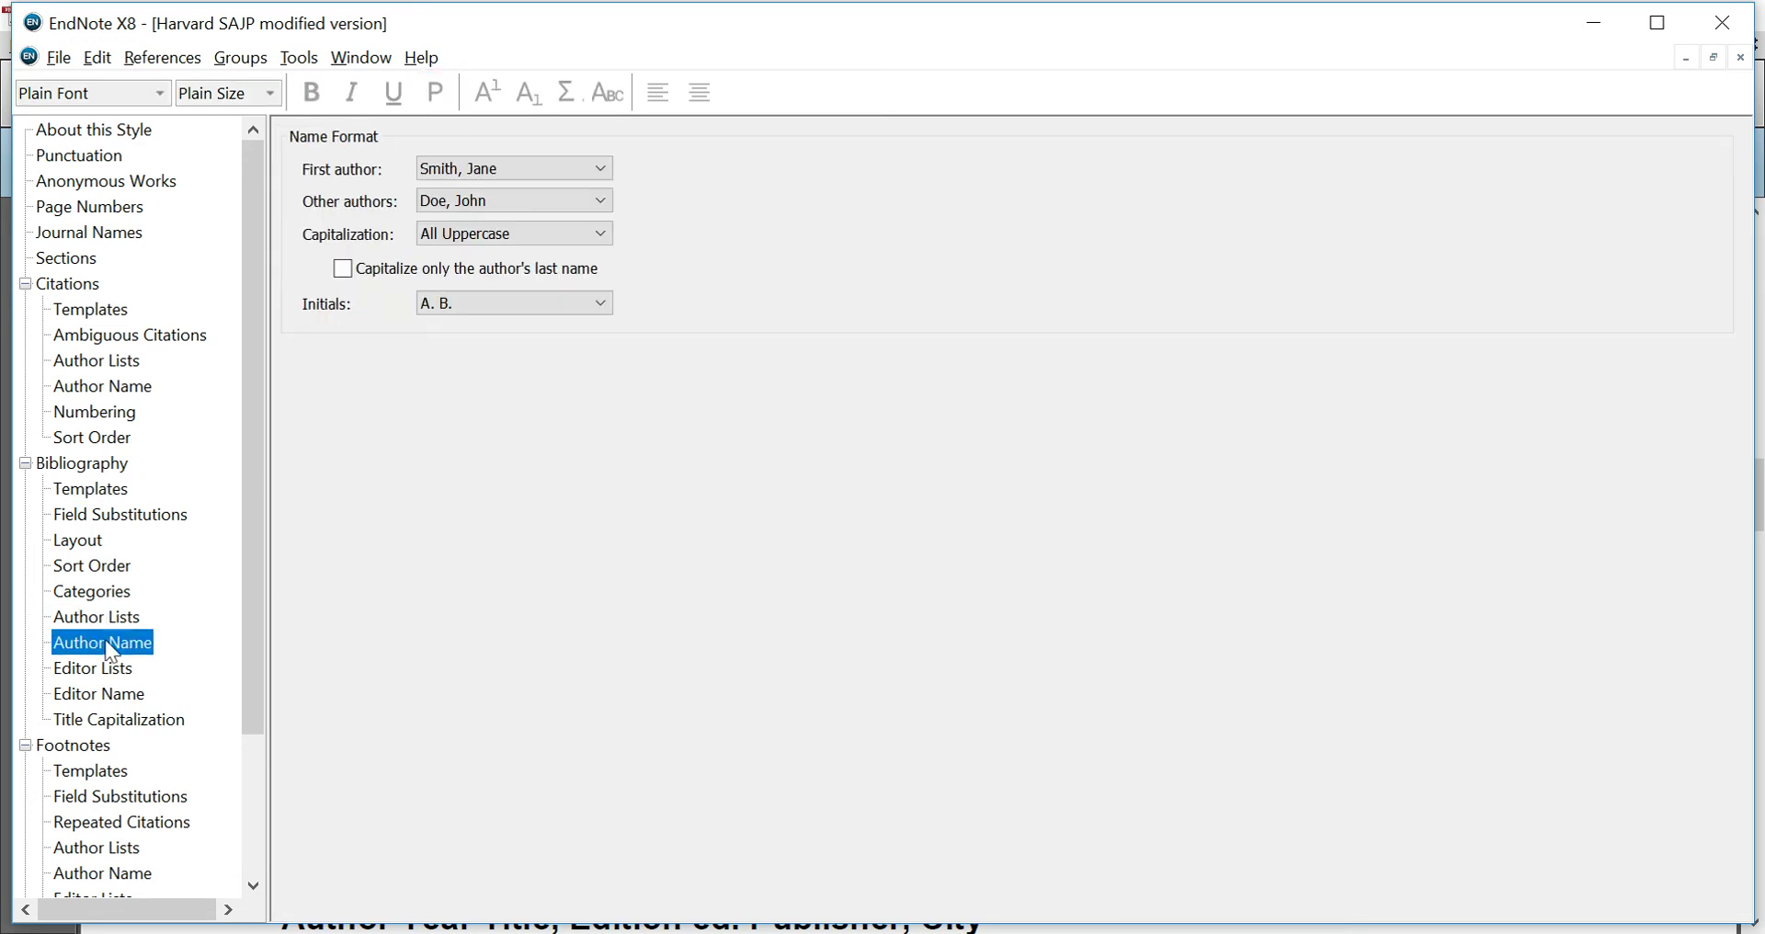
pyautogui.click(544, 230)
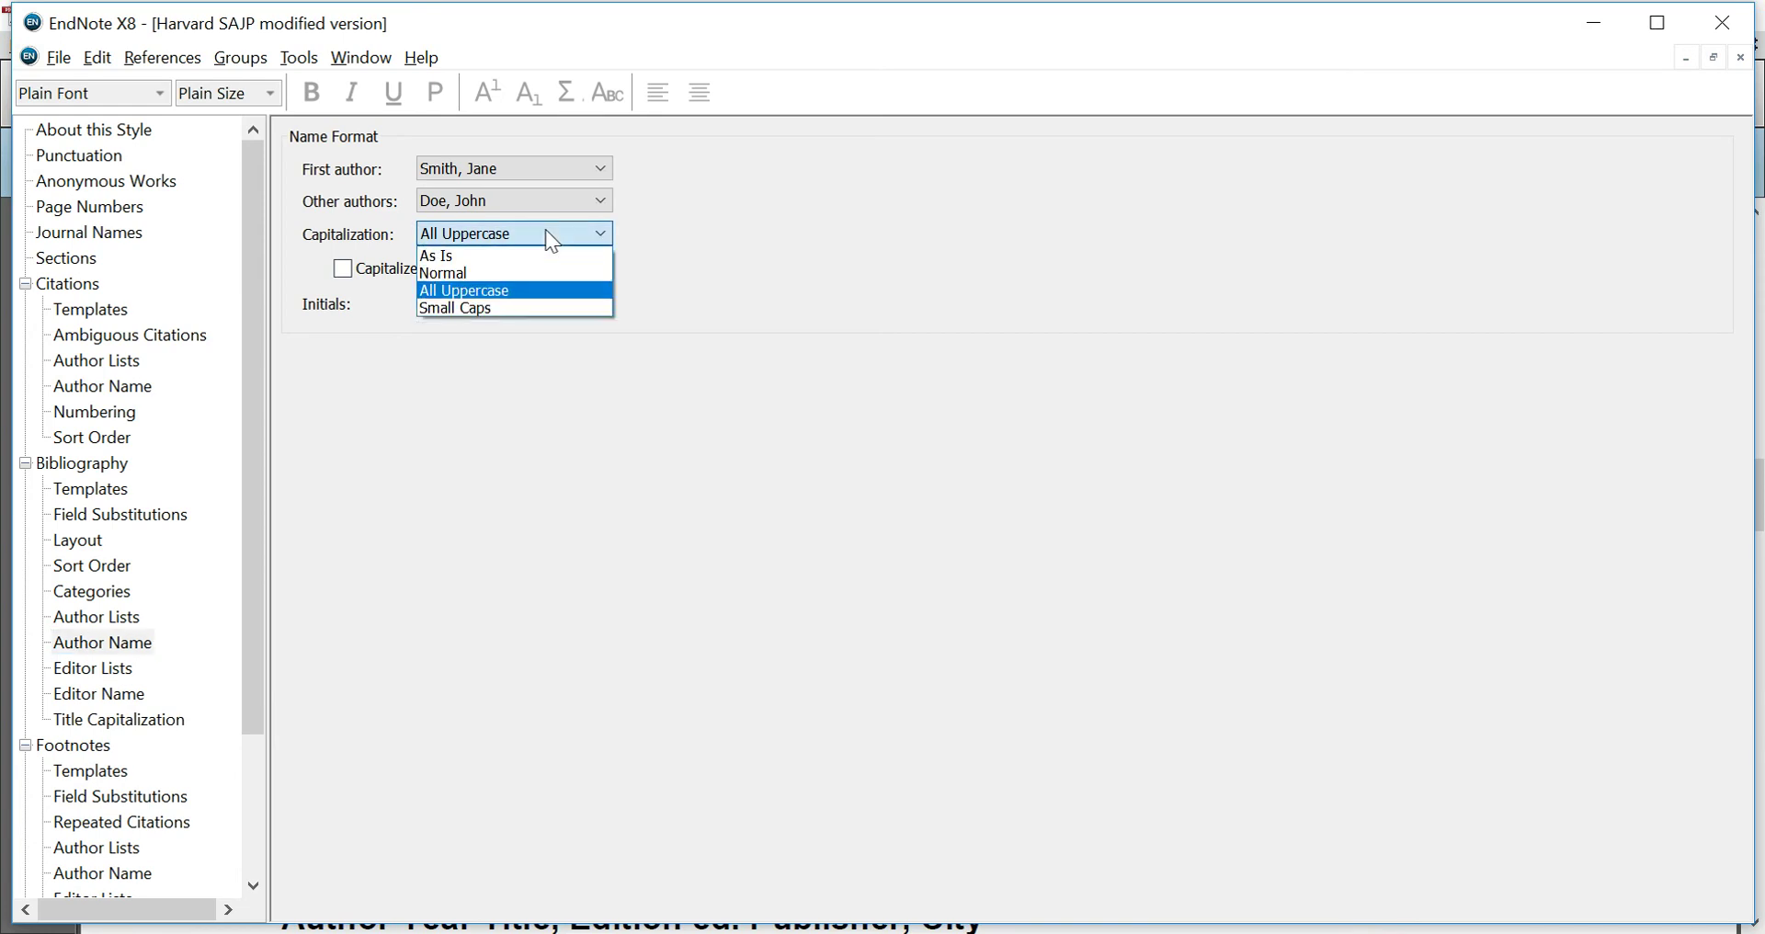
pyautogui.click(520, 277)
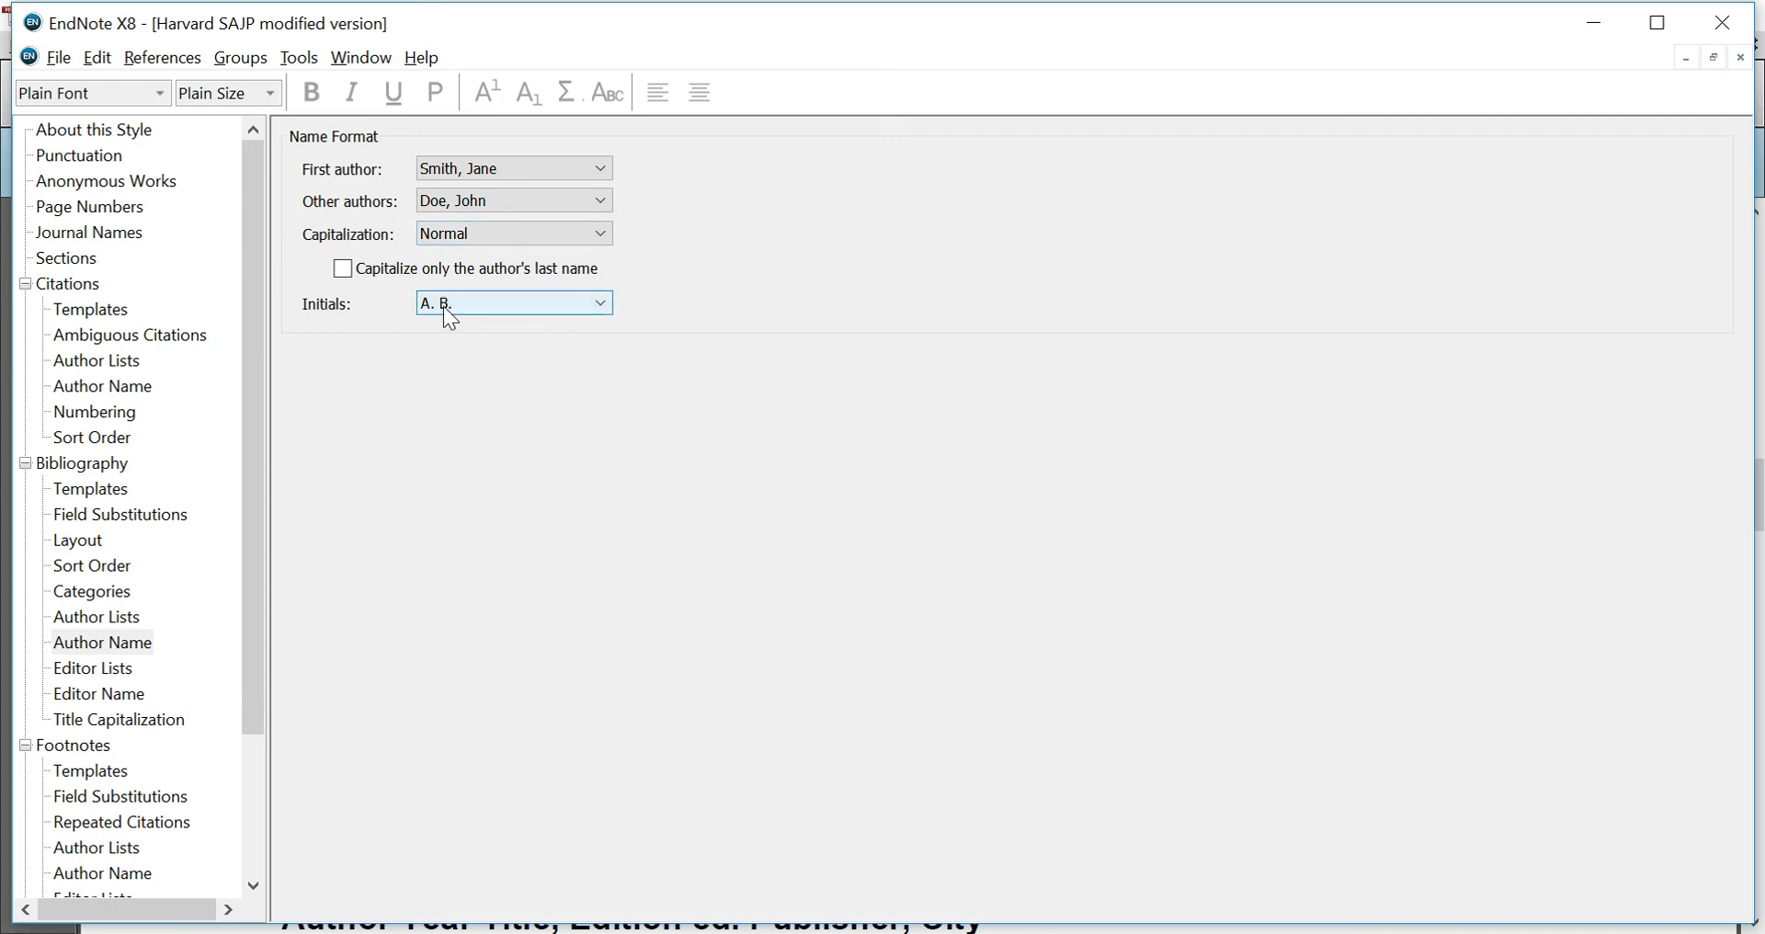
pyautogui.click(525, 309)
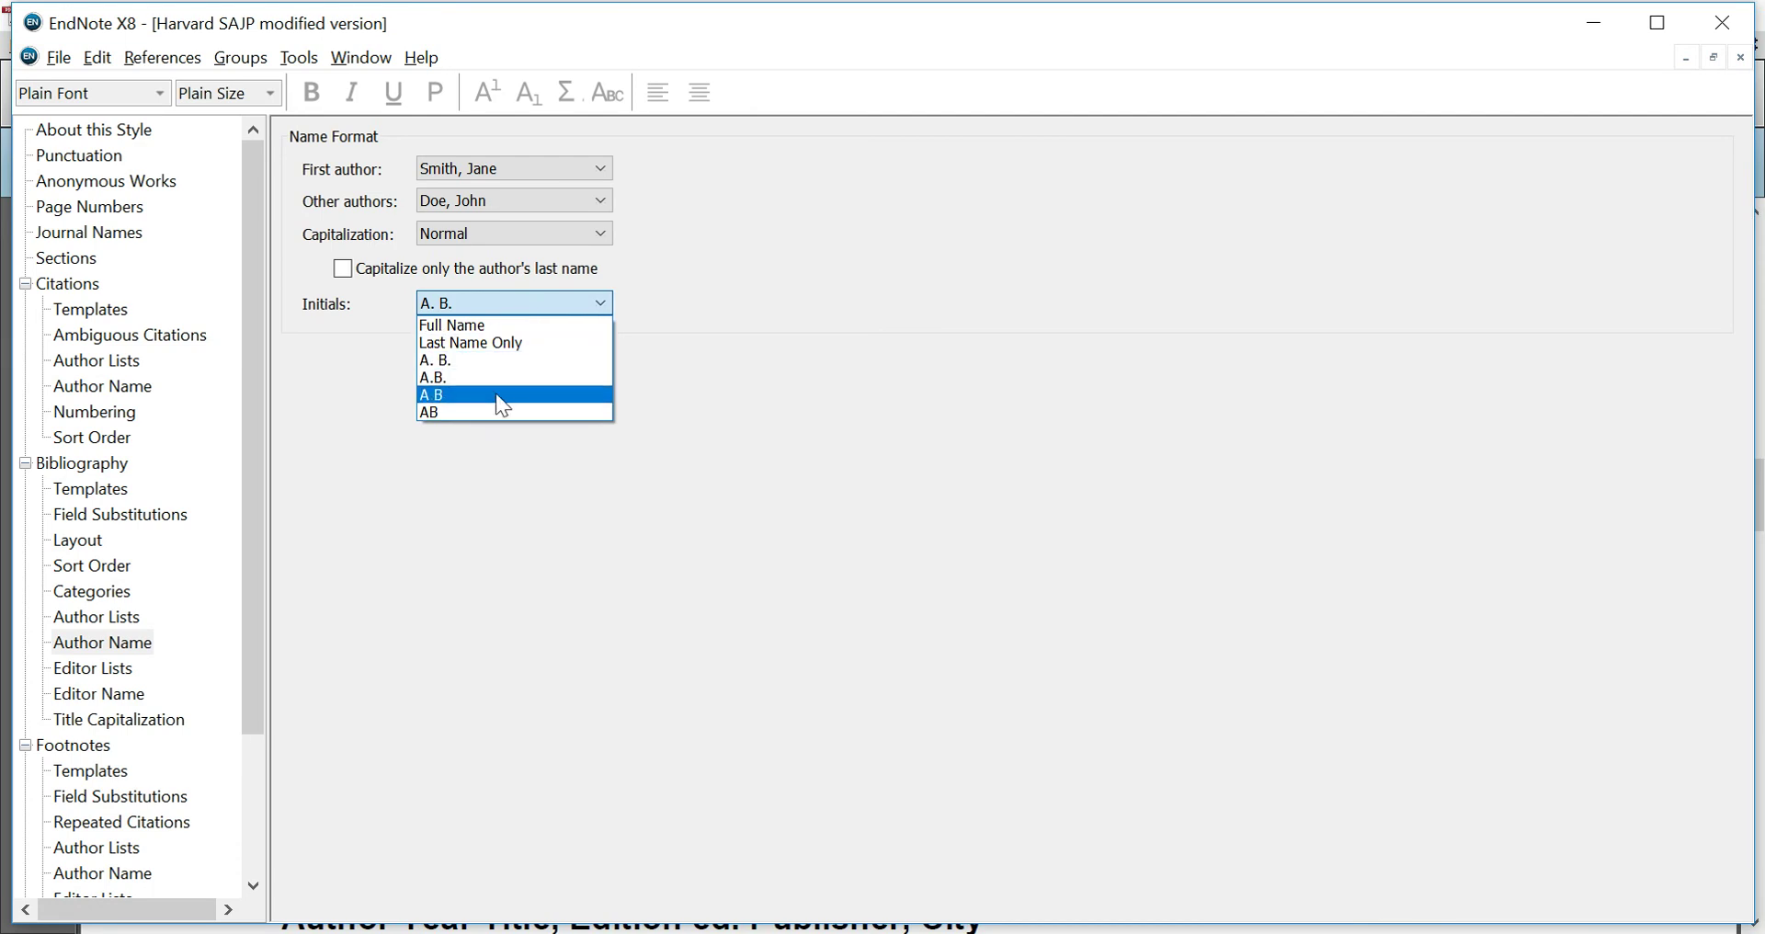
pyautogui.click(482, 416)
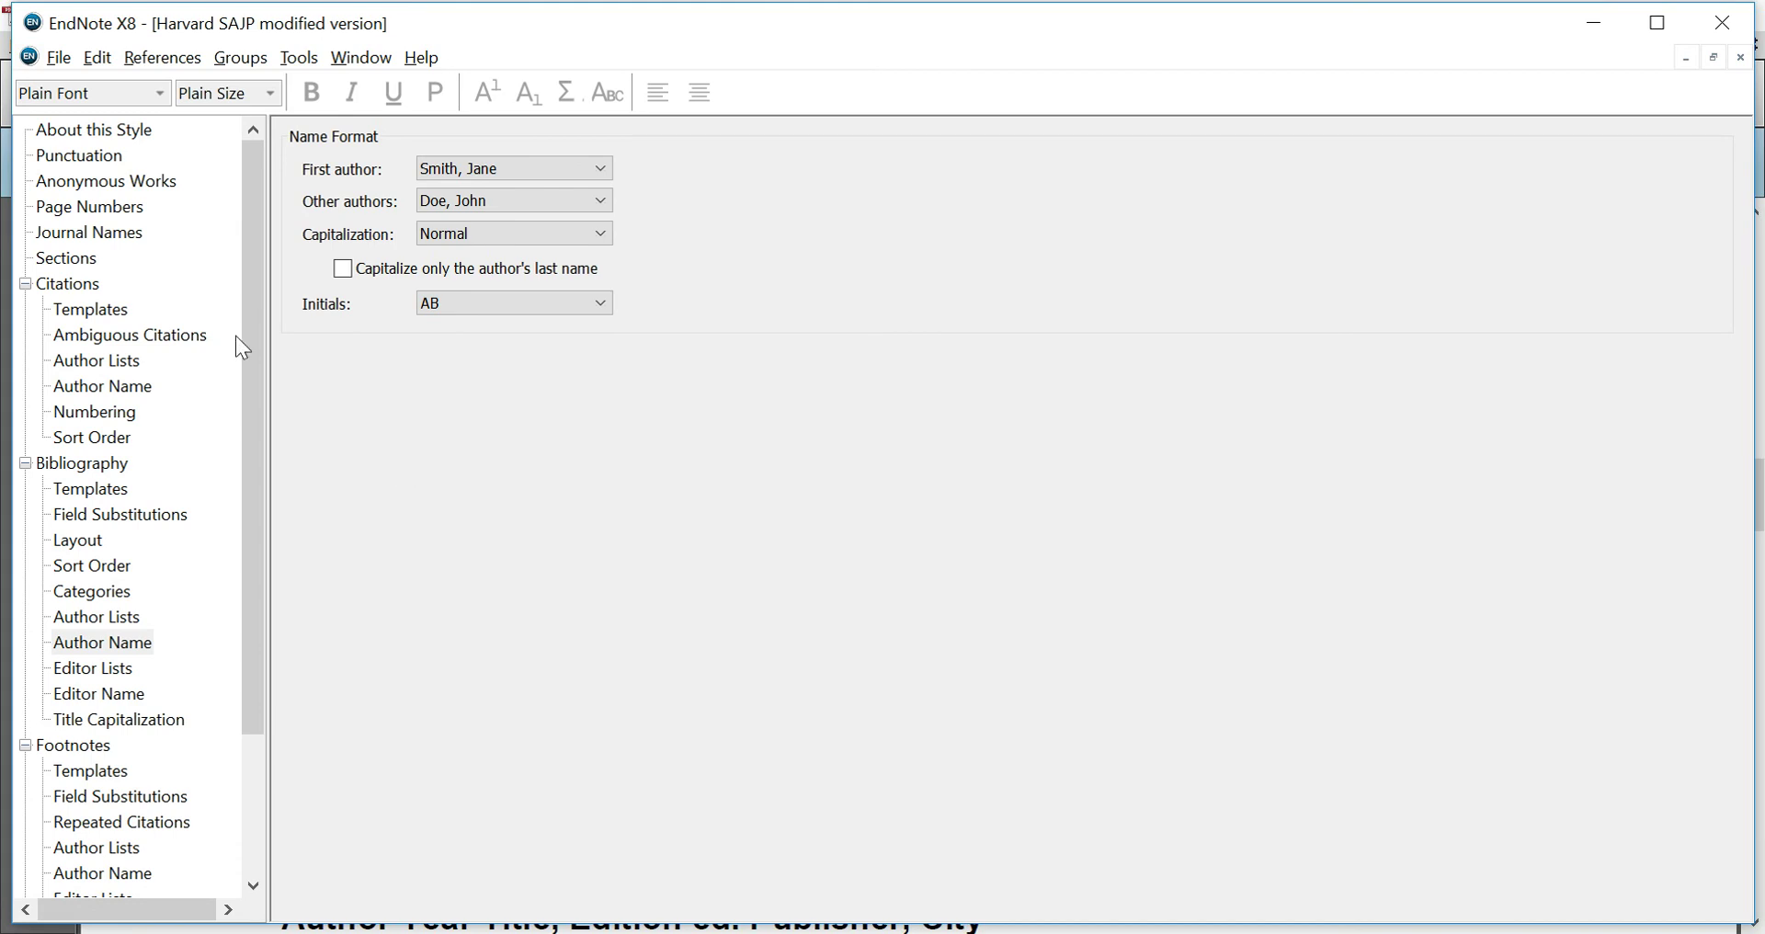
pyautogui.click(58, 58)
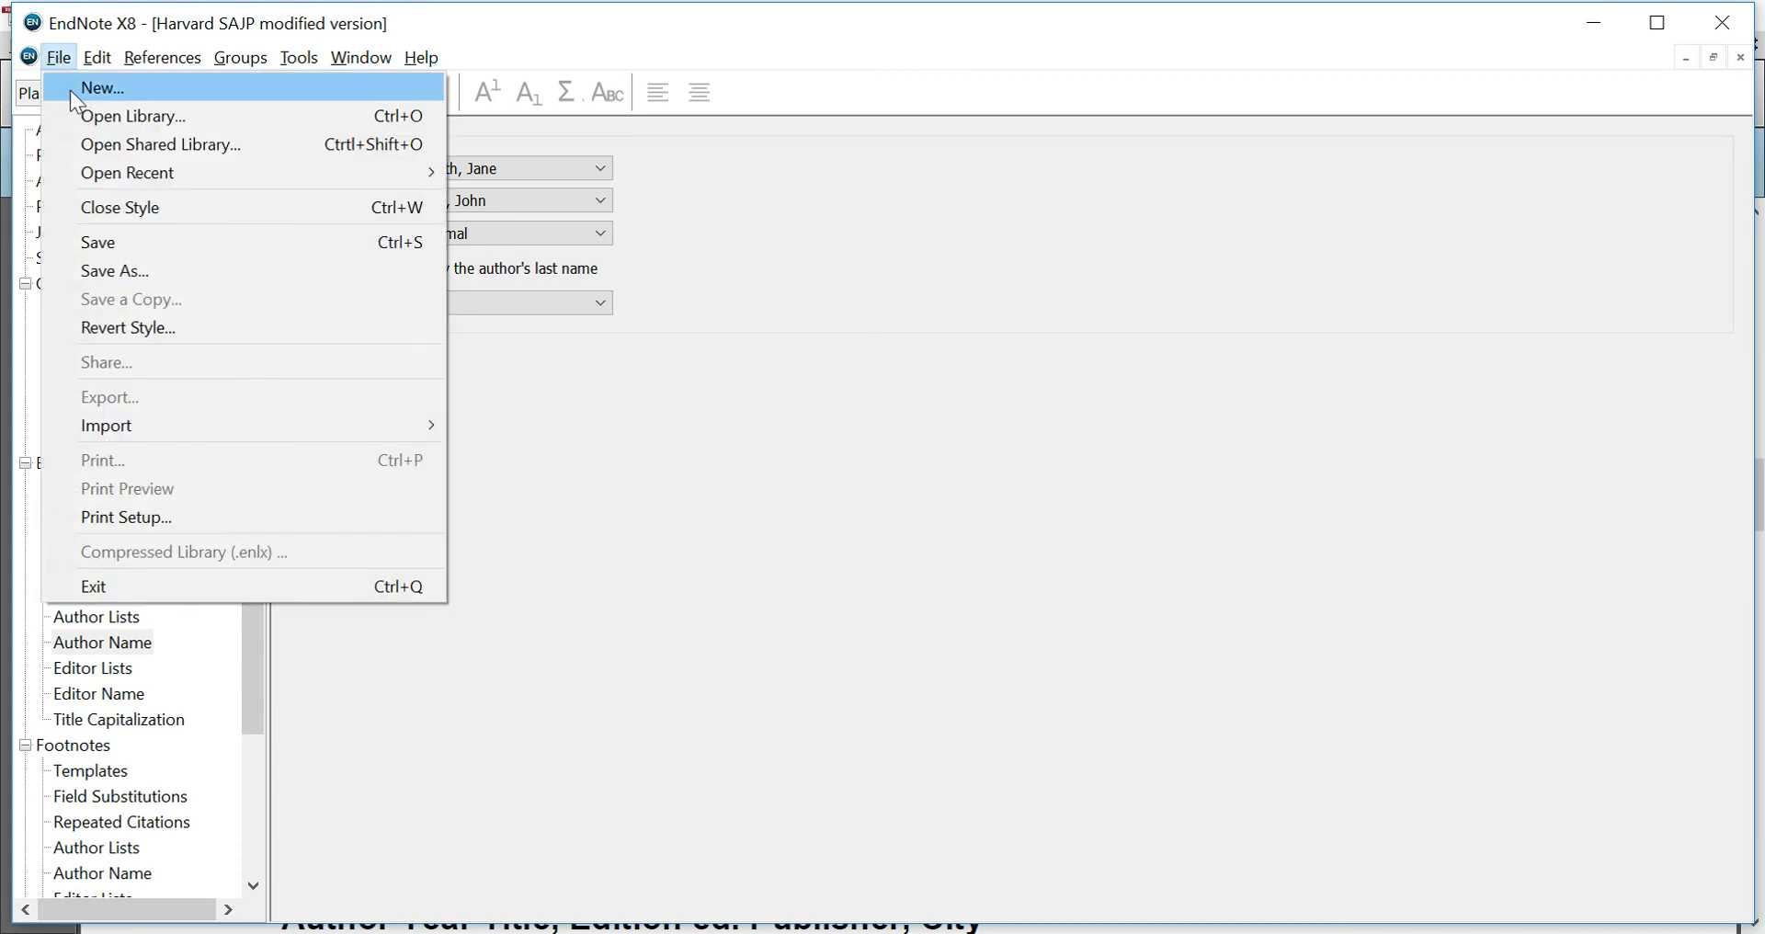
pyautogui.click(97, 244)
# Switch to Document3 in Word, apply the "Harvard SAJP modified version" style, and check the reference list and in-text citations
pyautogui.moveTo(544, 896)
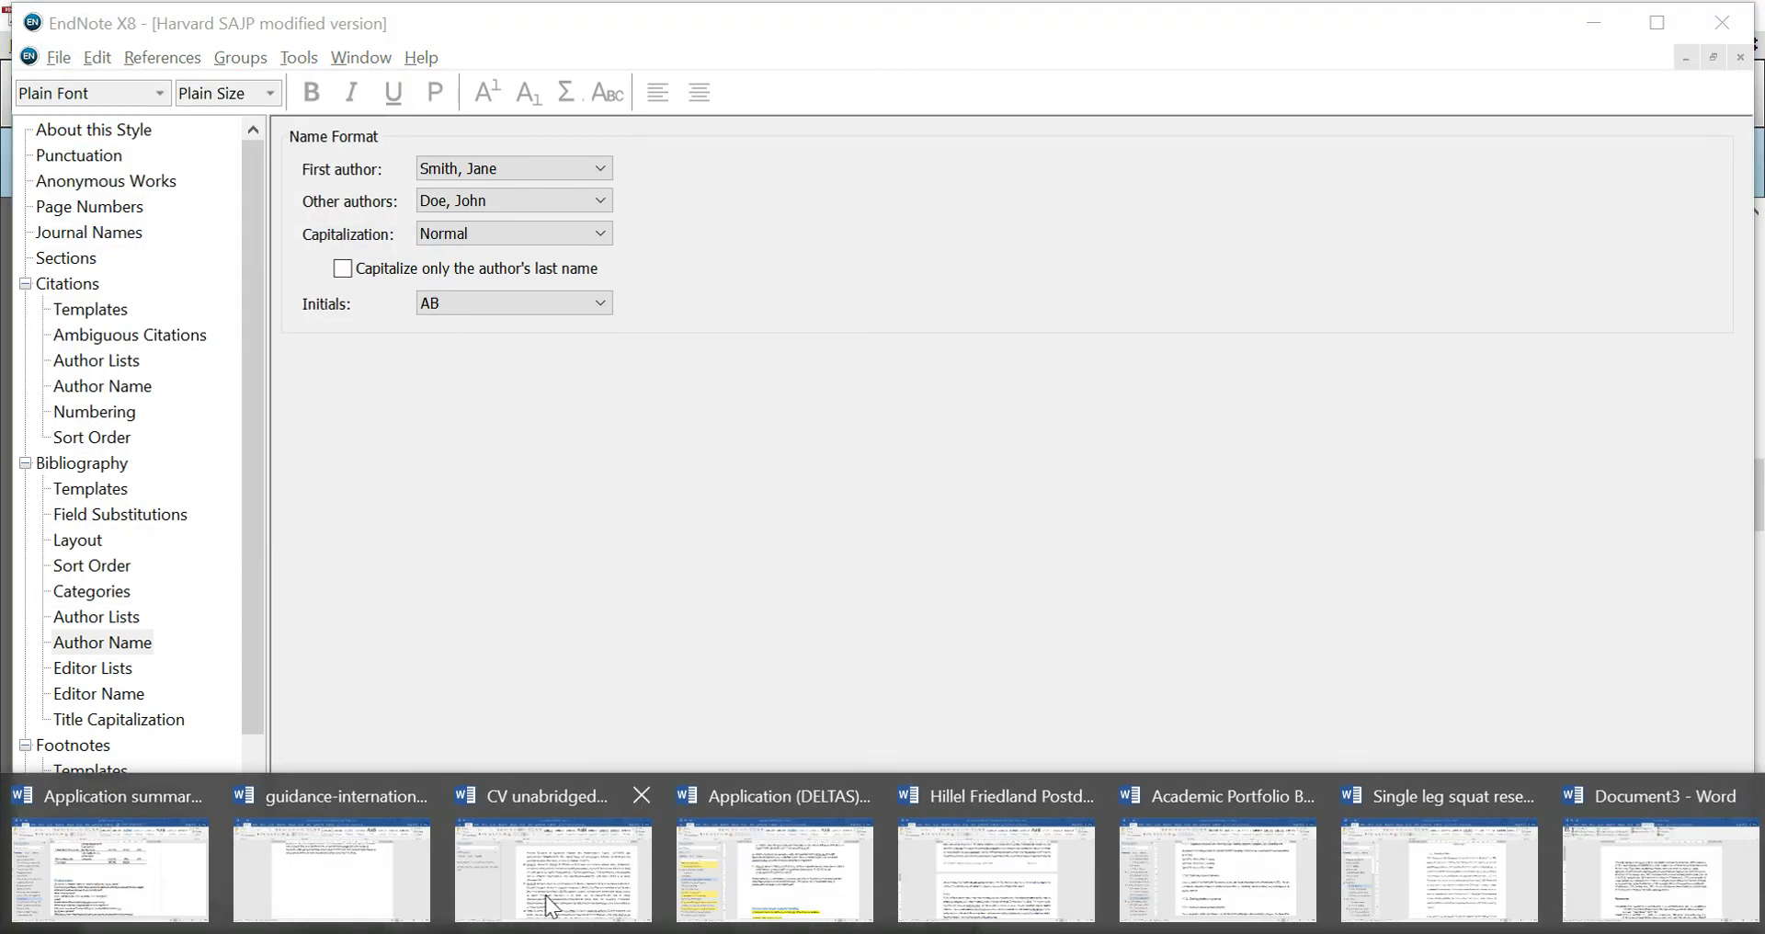
pyautogui.click(1633, 854)
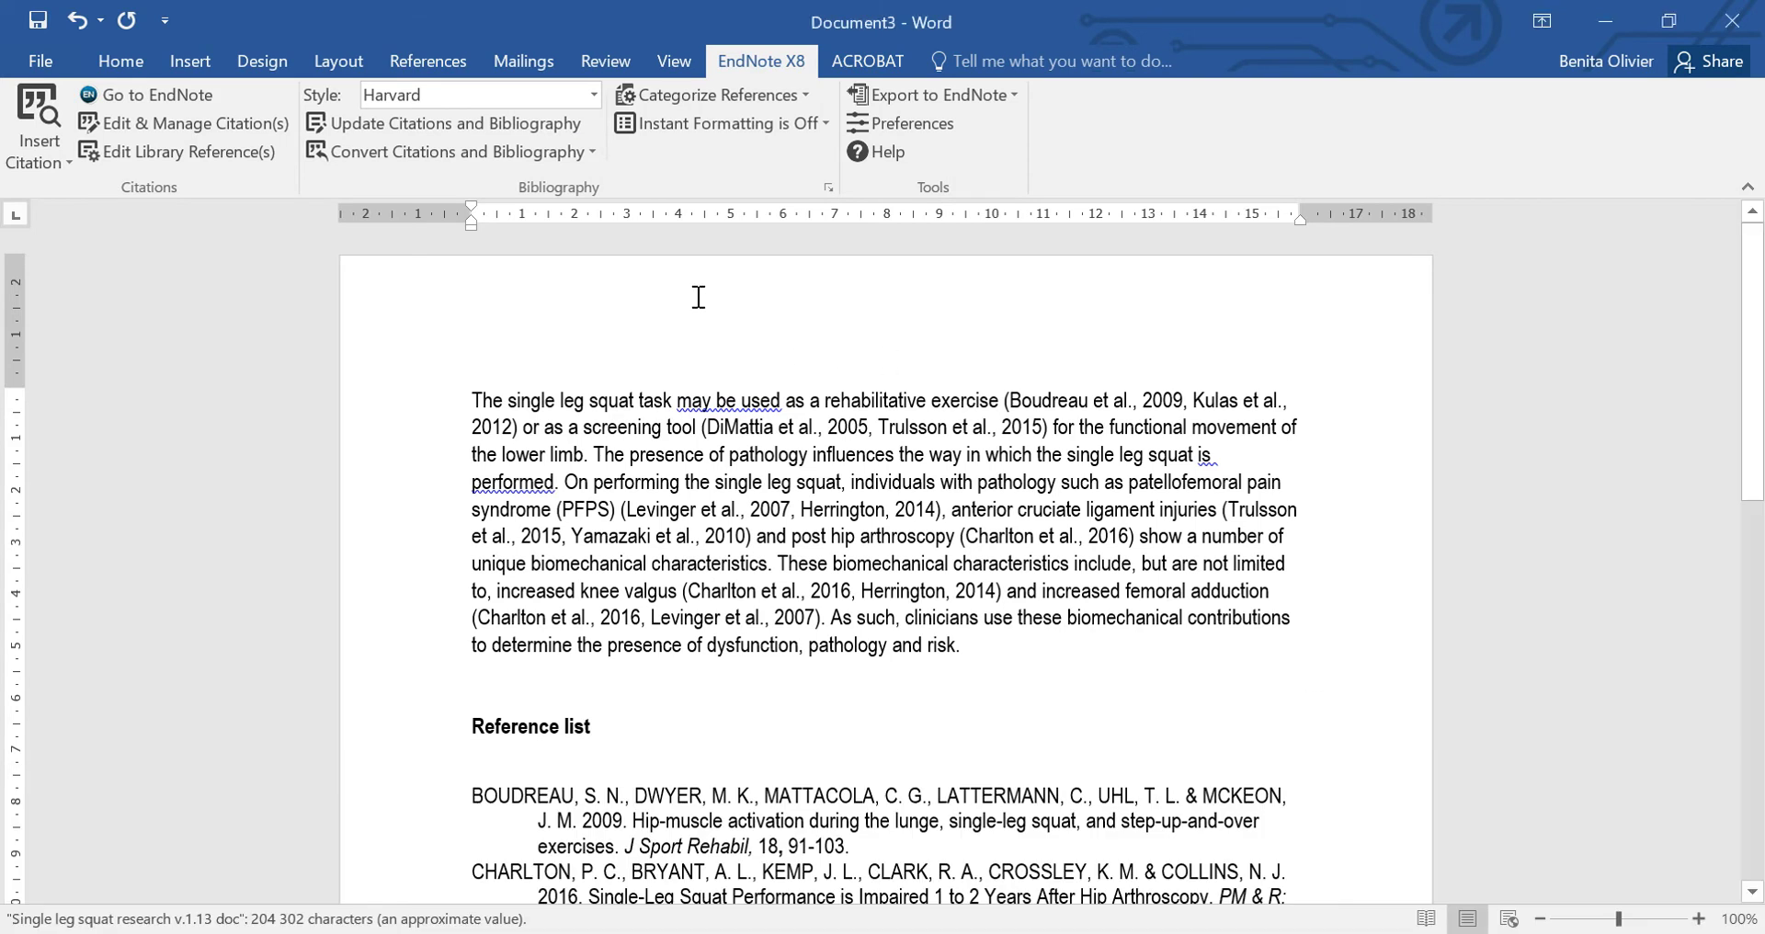
pyautogui.click(593, 95)
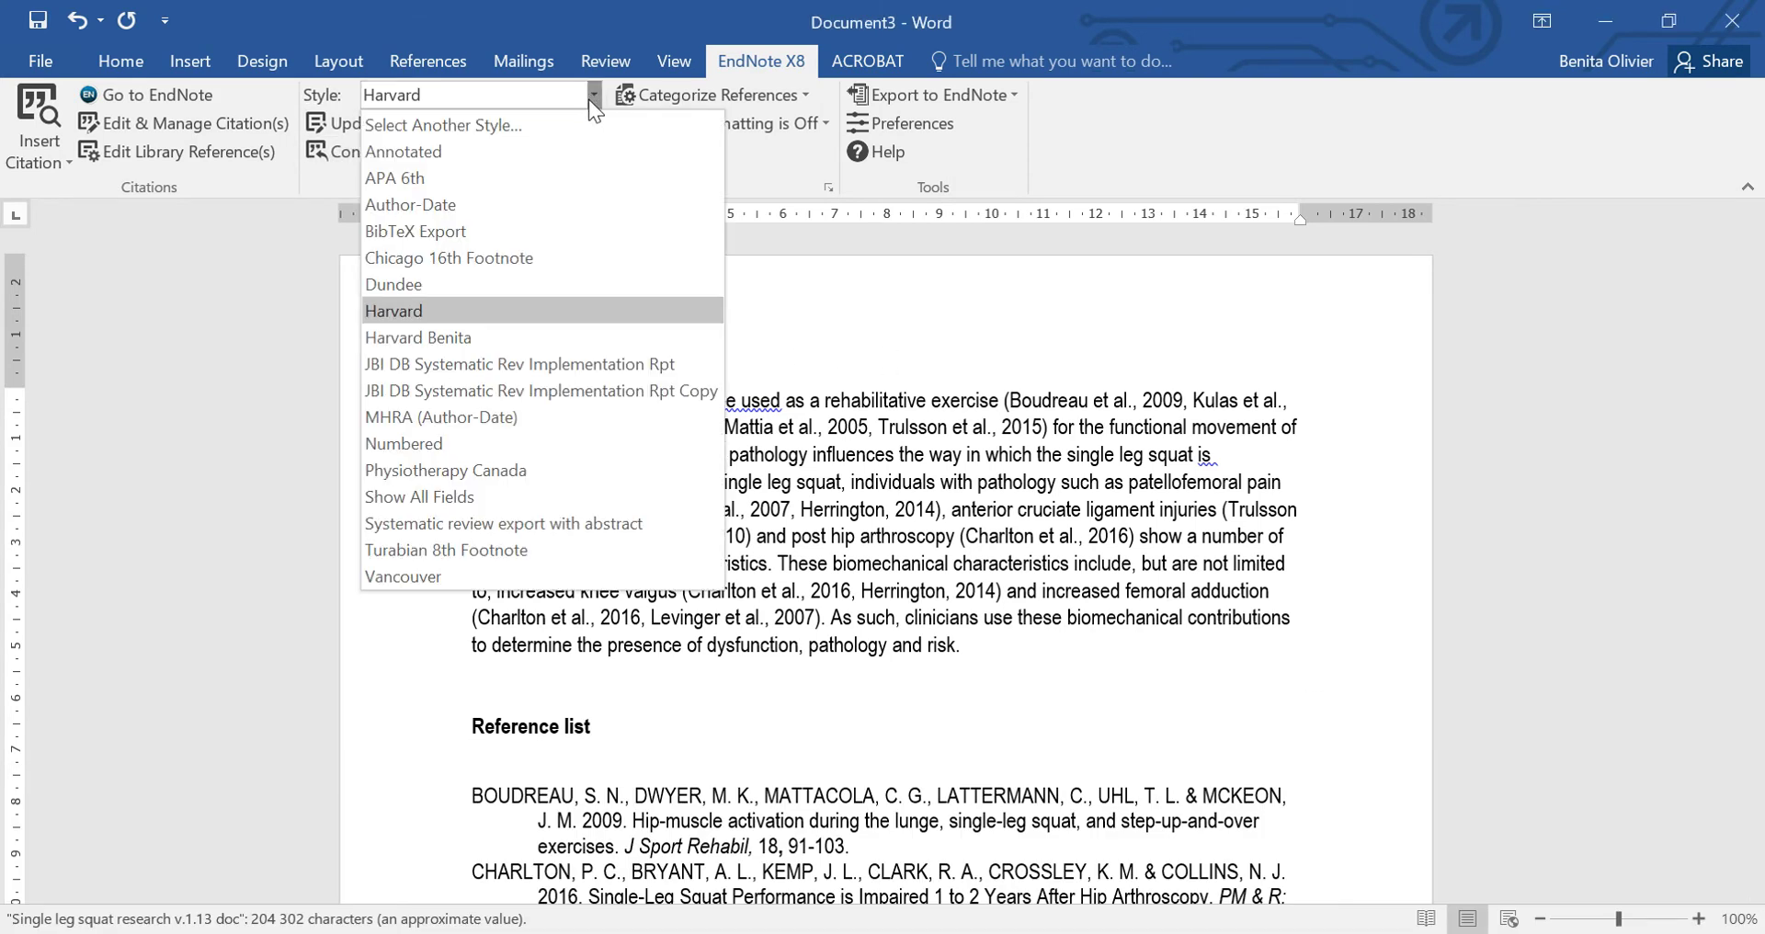
pyautogui.click(502, 123)
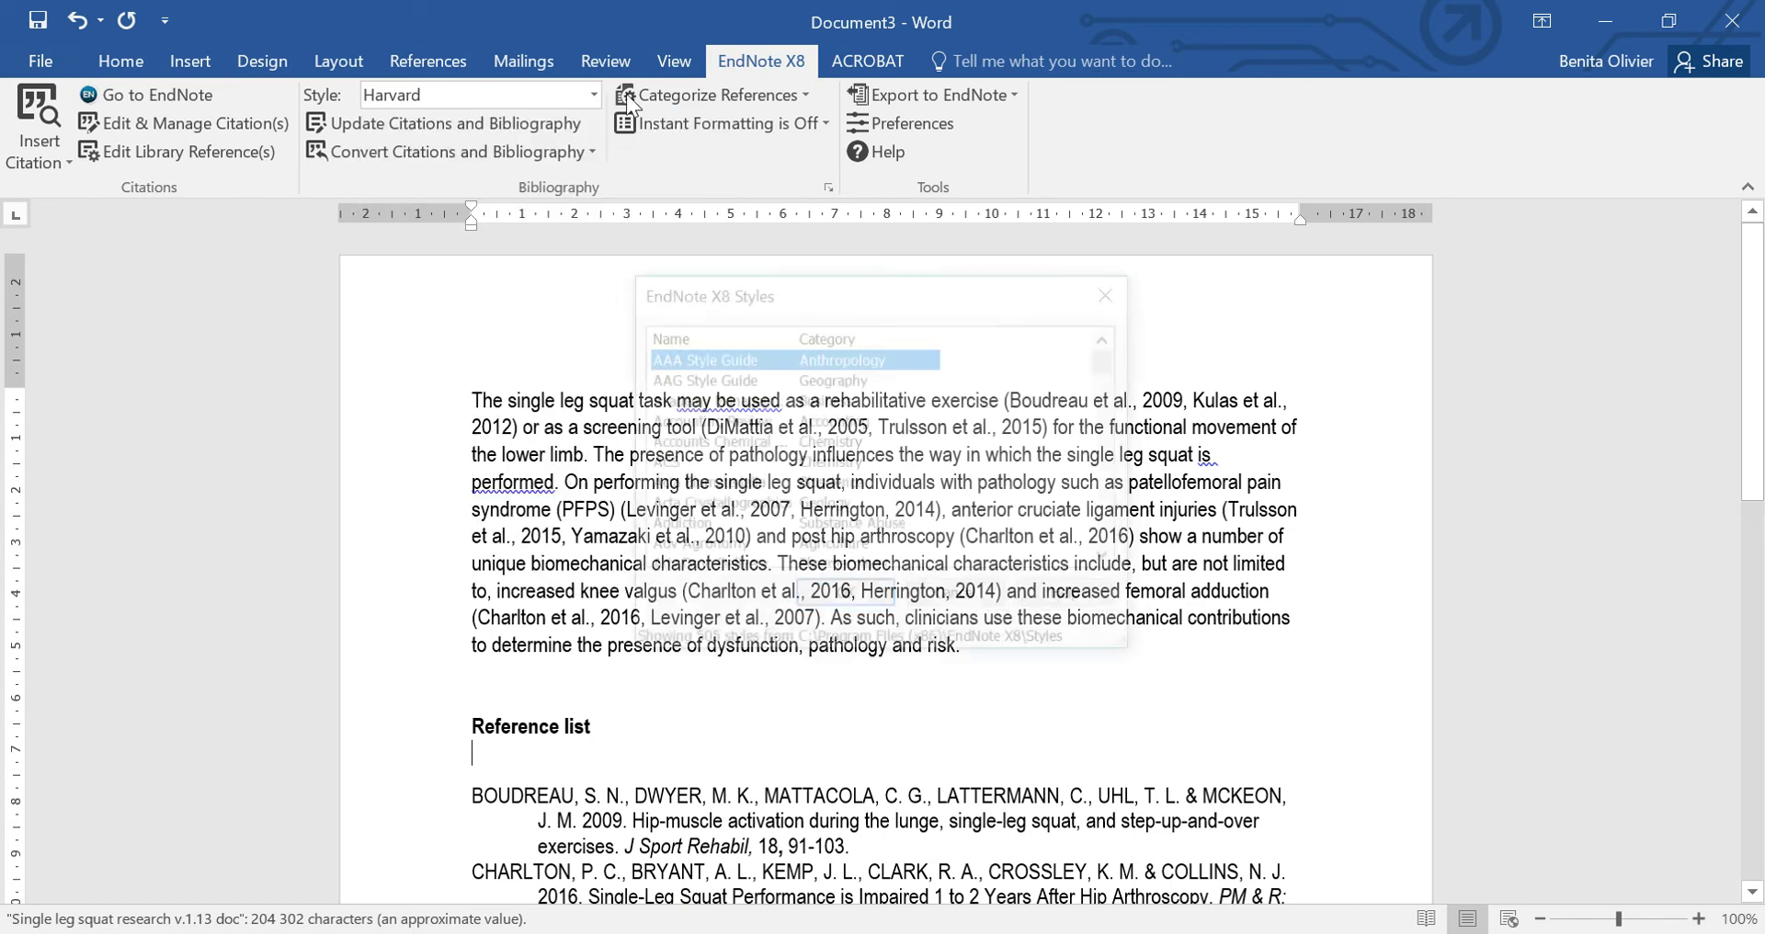
pyautogui.press('h')
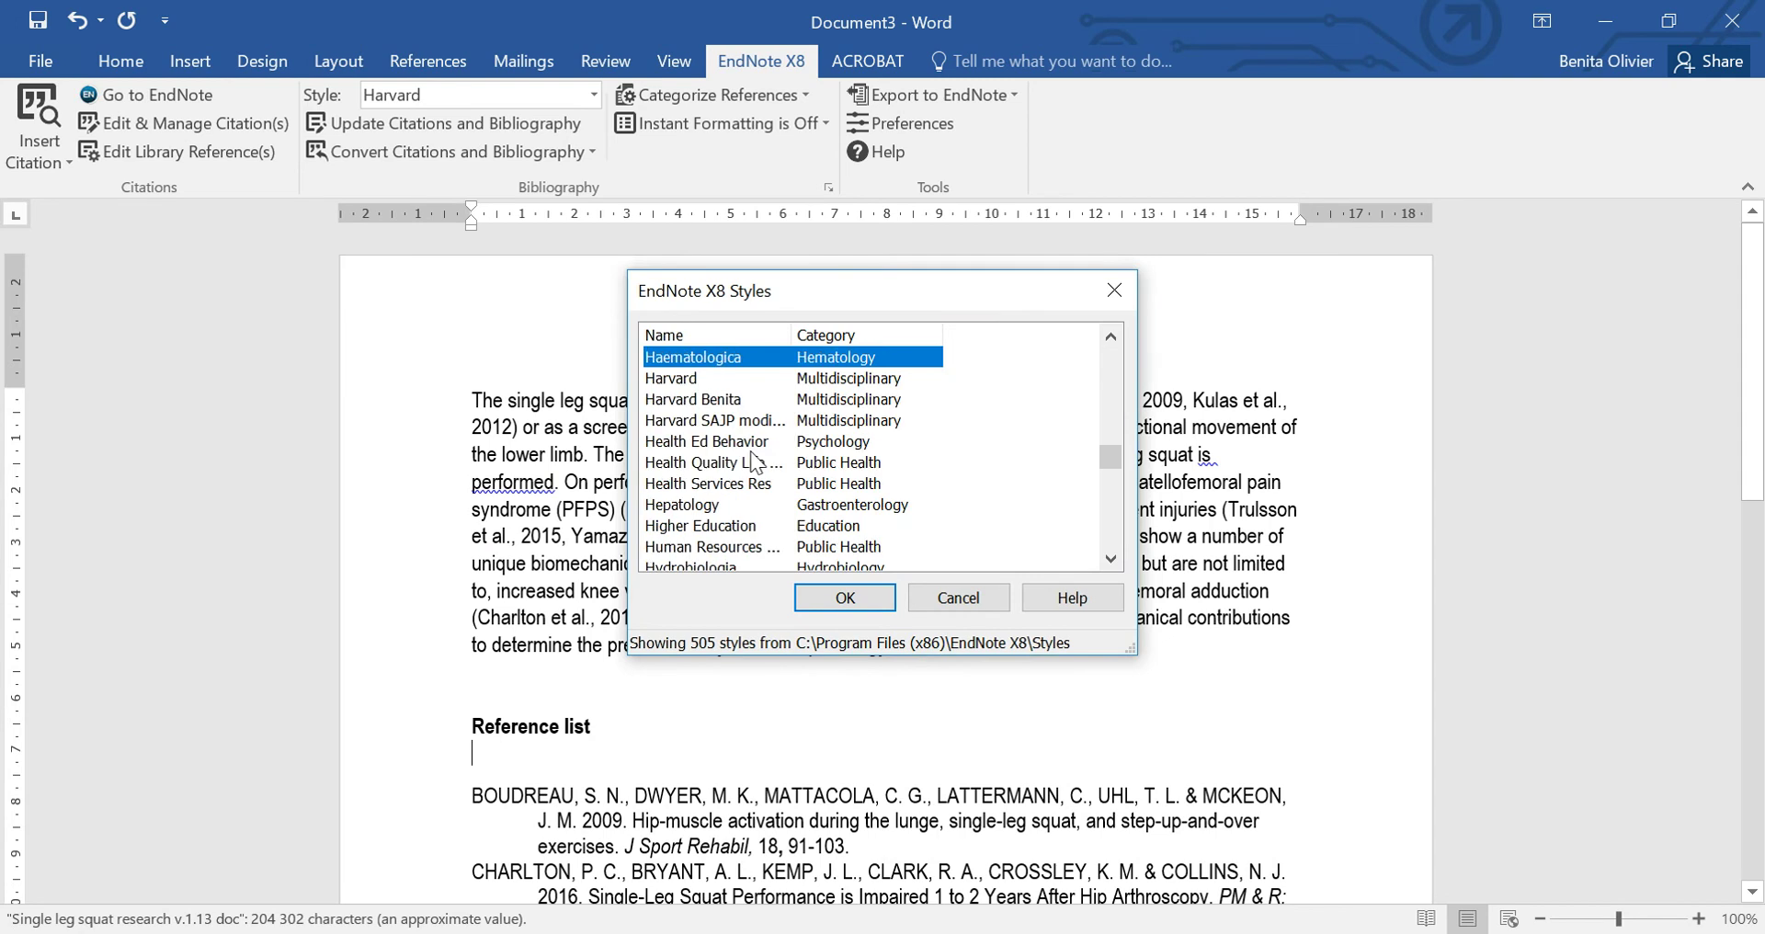
pyautogui.click(767, 421)
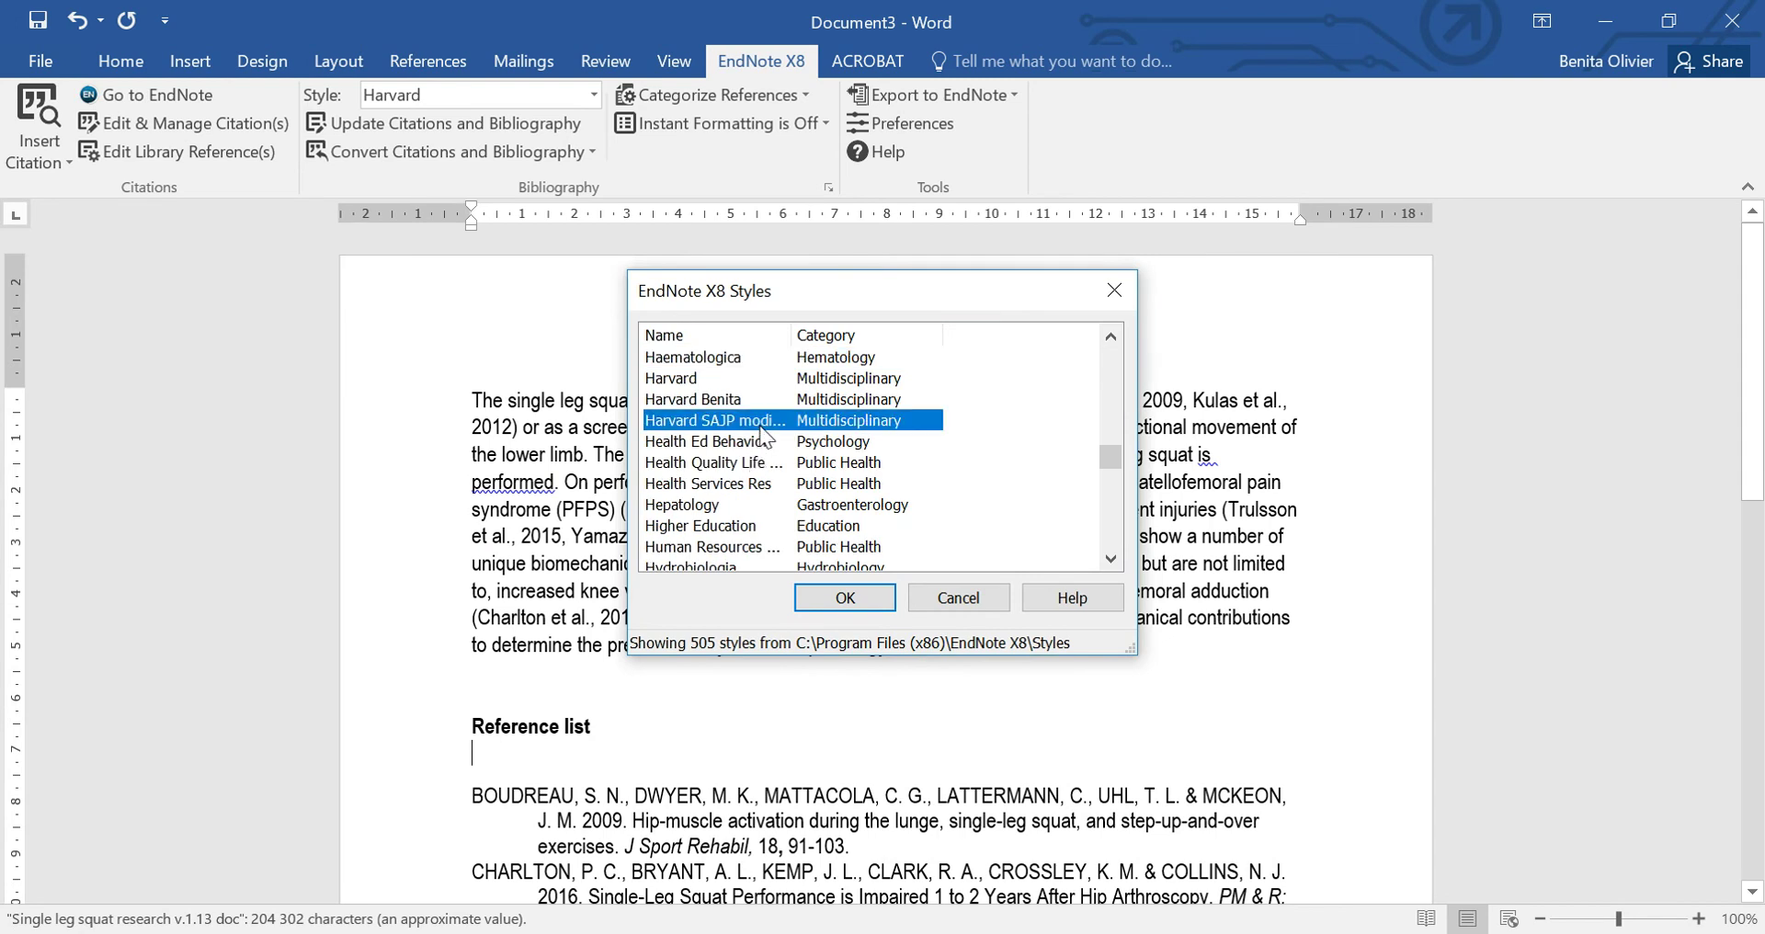
pyautogui.click(839, 598)
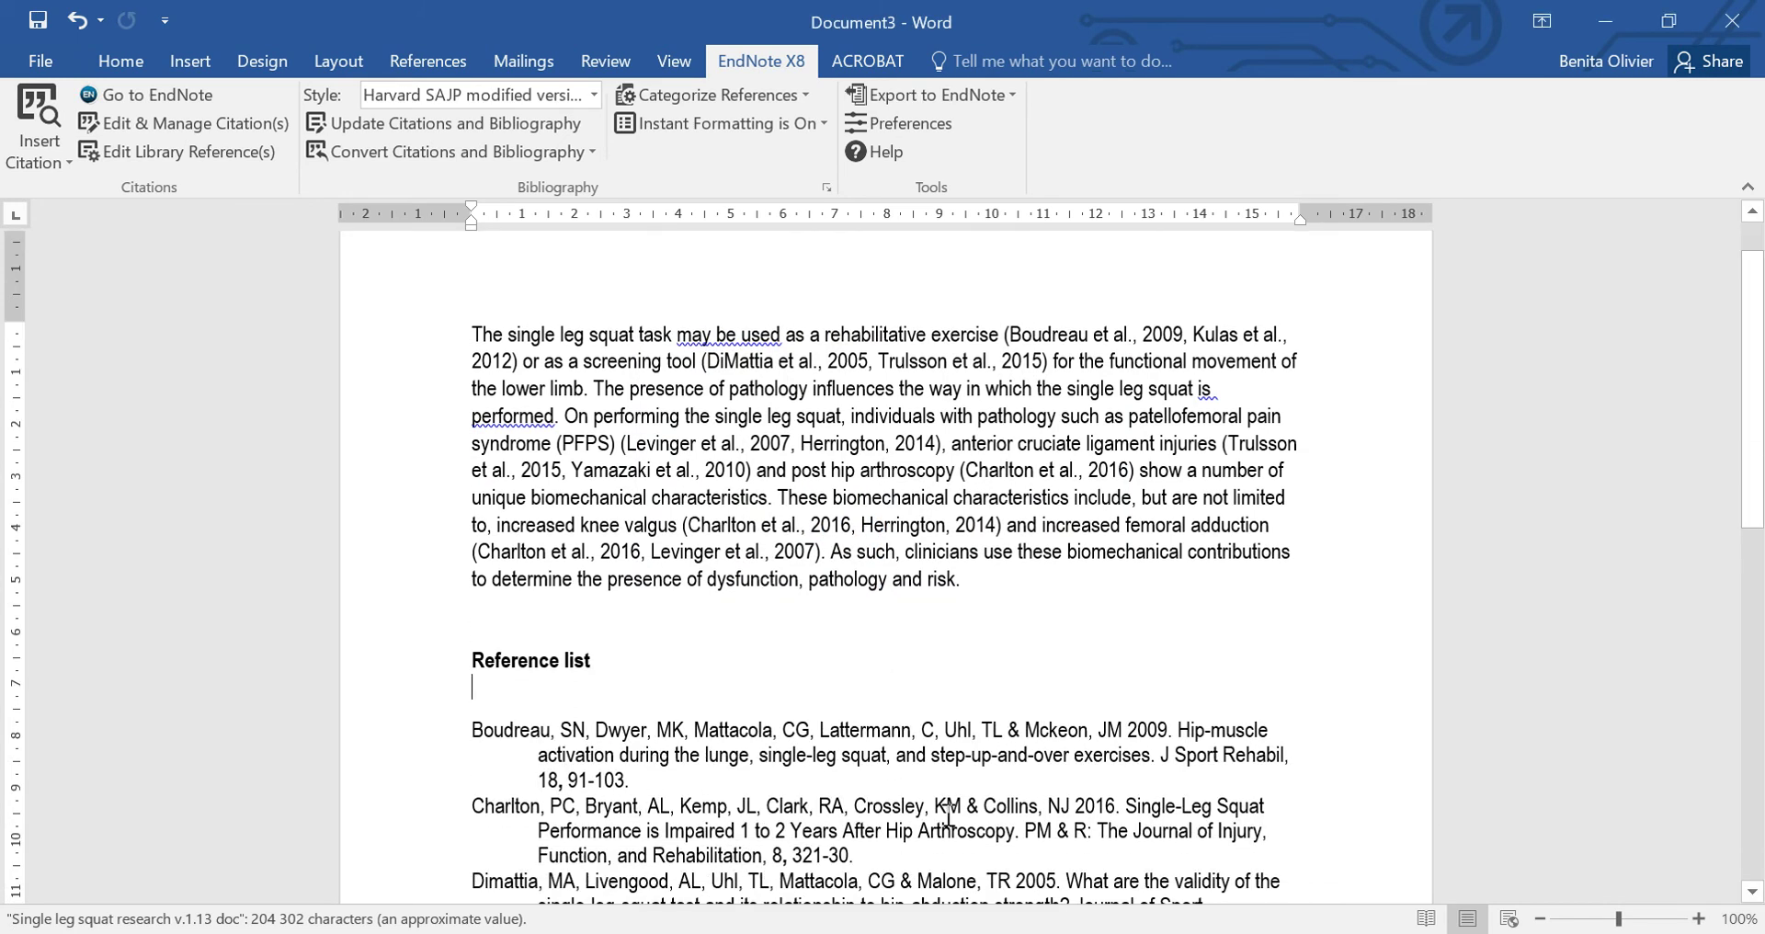
pyautogui.scroll(-2, 1038, 784)
pyautogui.scroll(-2, 1038, 783)
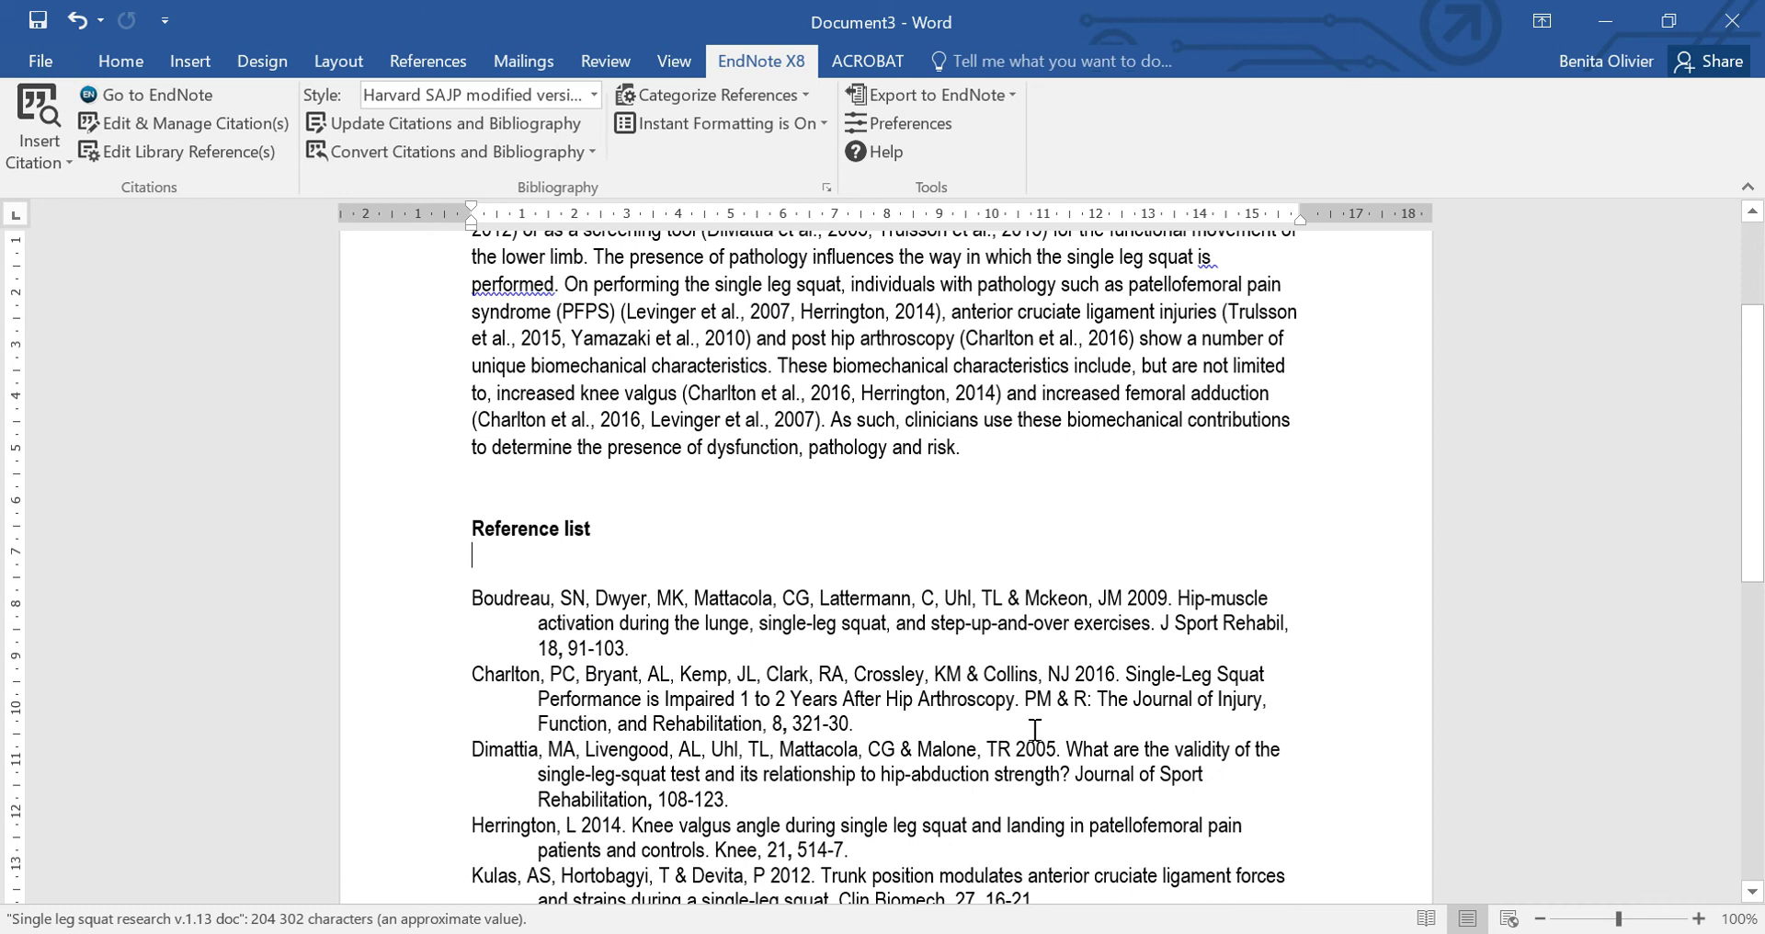
pyautogui.click(557, 602)
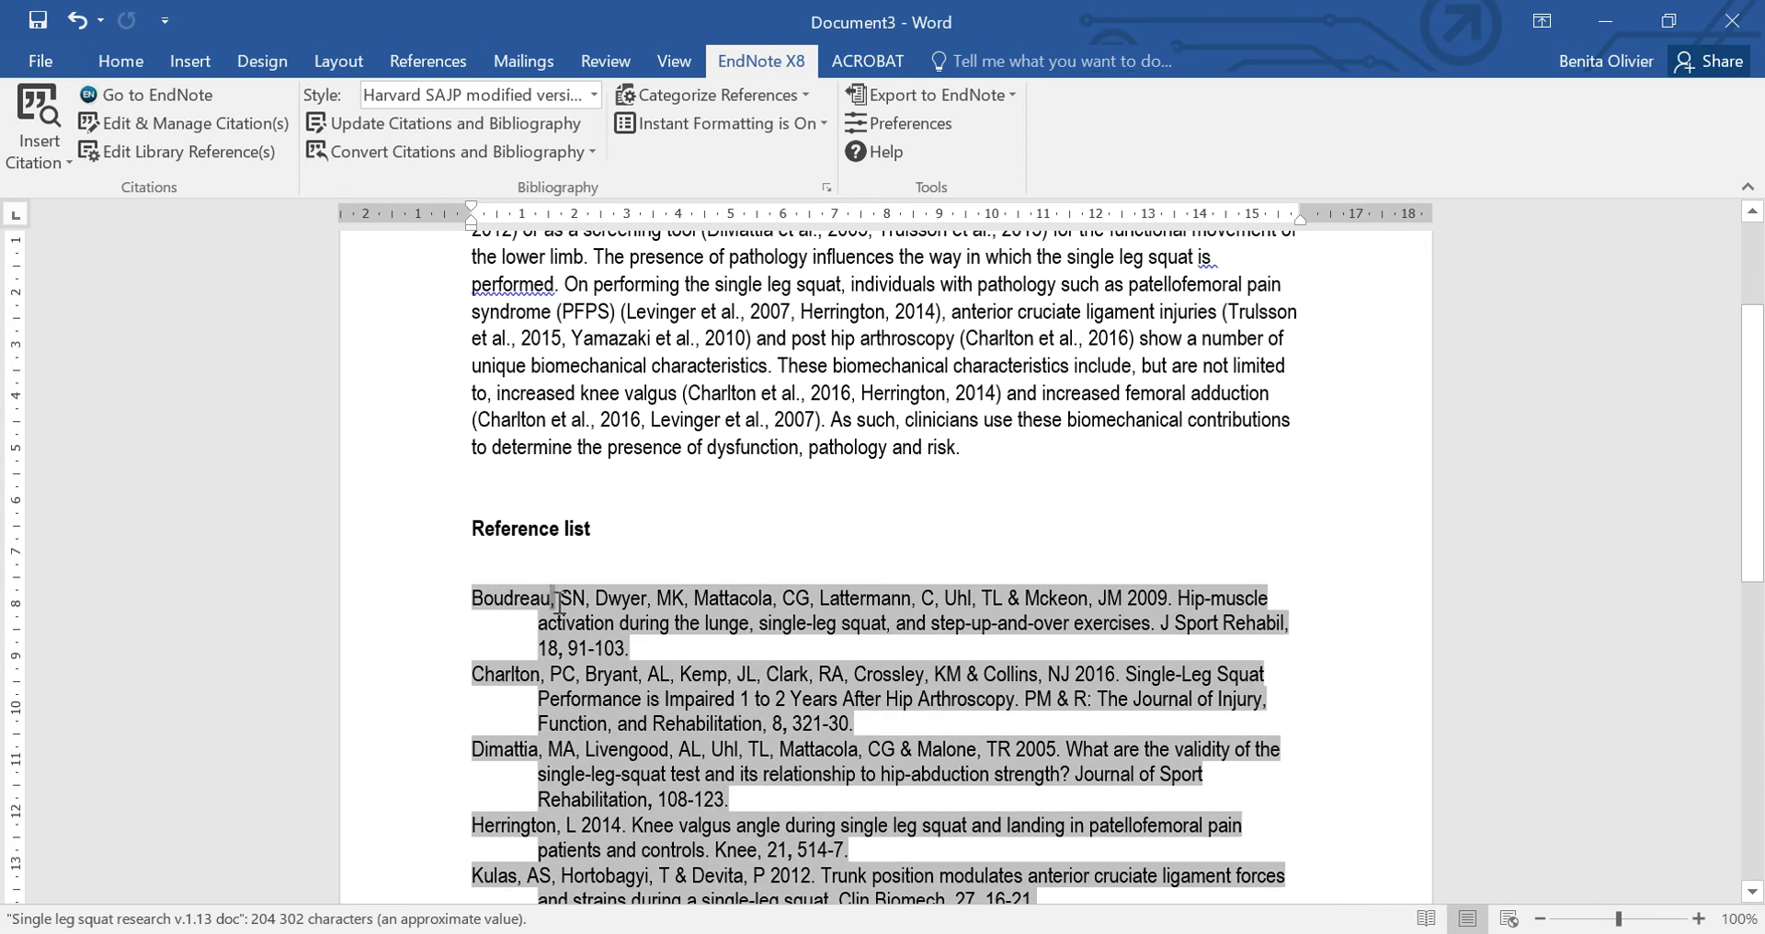
pyautogui.click(775, 522)
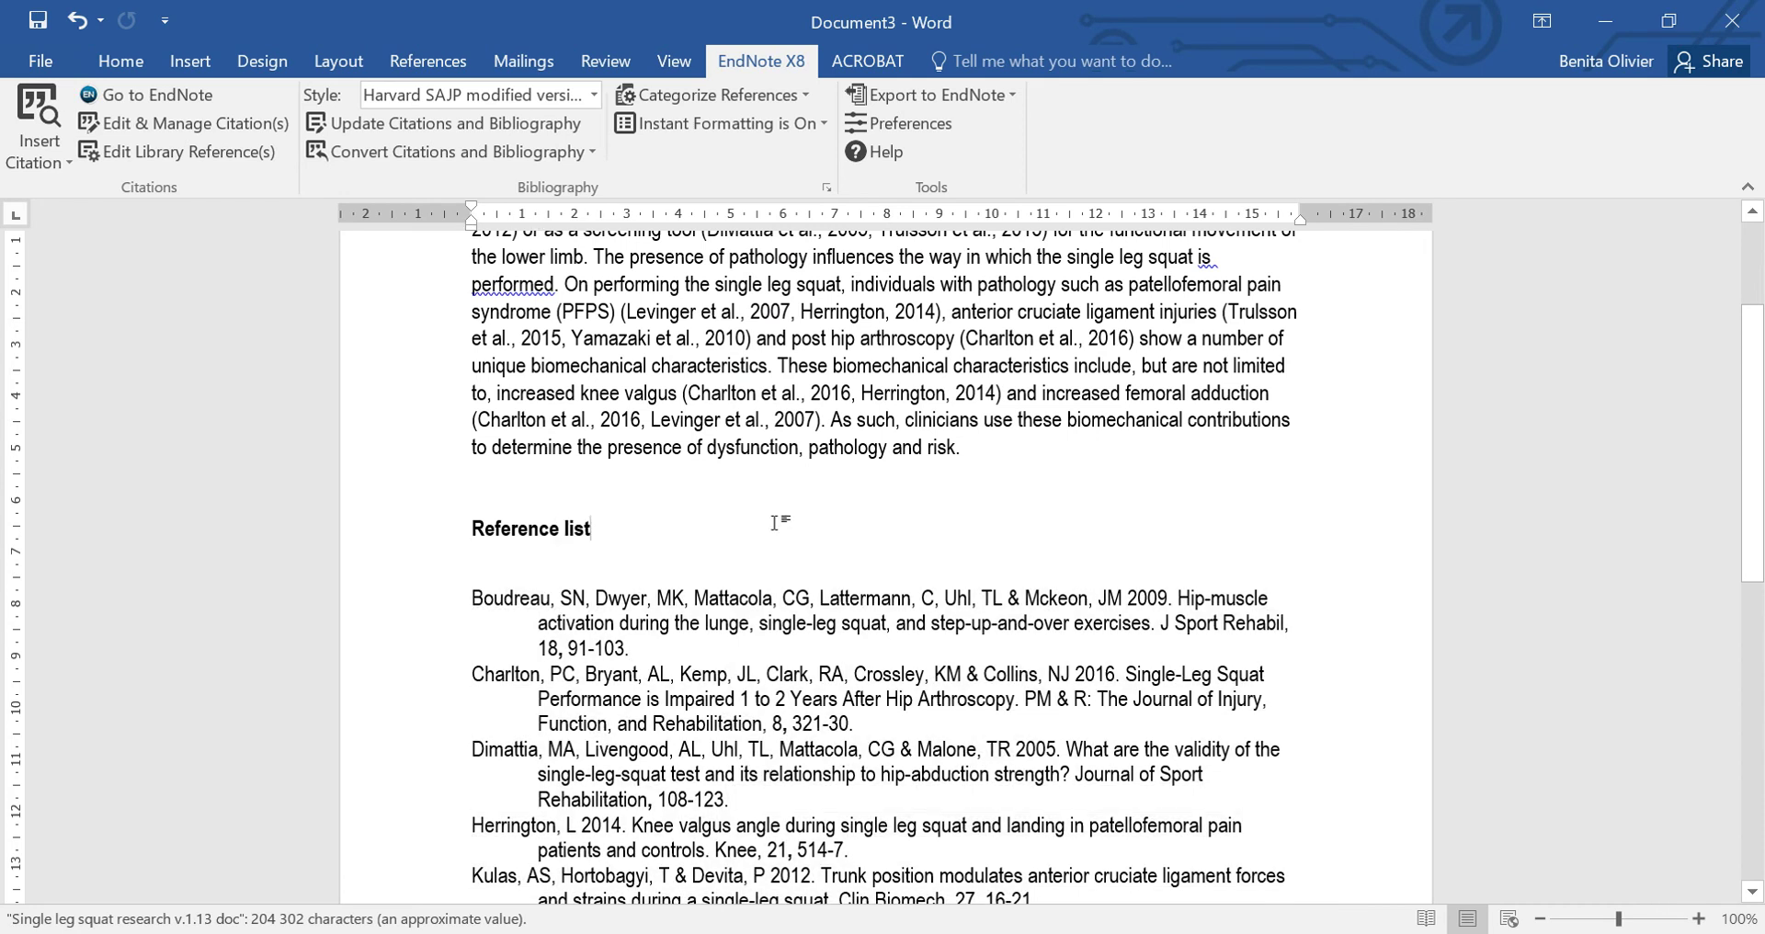
pyautogui.scroll(2, 775, 522)
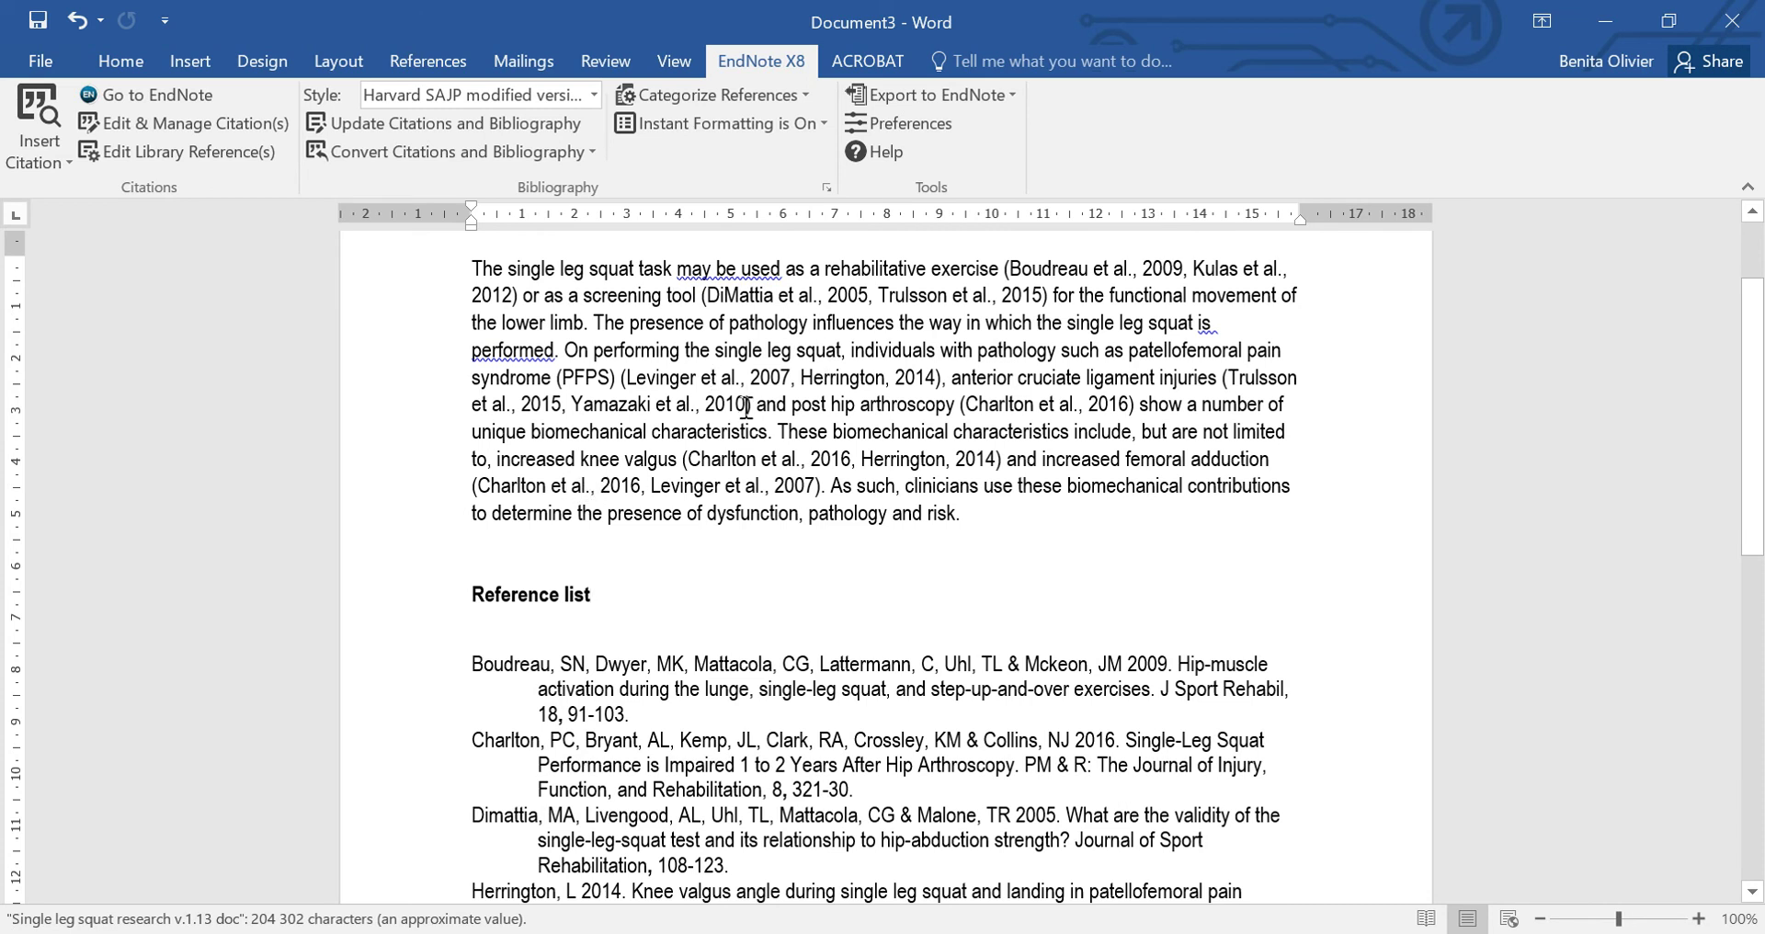
# In EndNote, set the citation author list abbreviation to "et al" for first and subsequent appearances, and save the style
pyautogui.click(1078, 927)
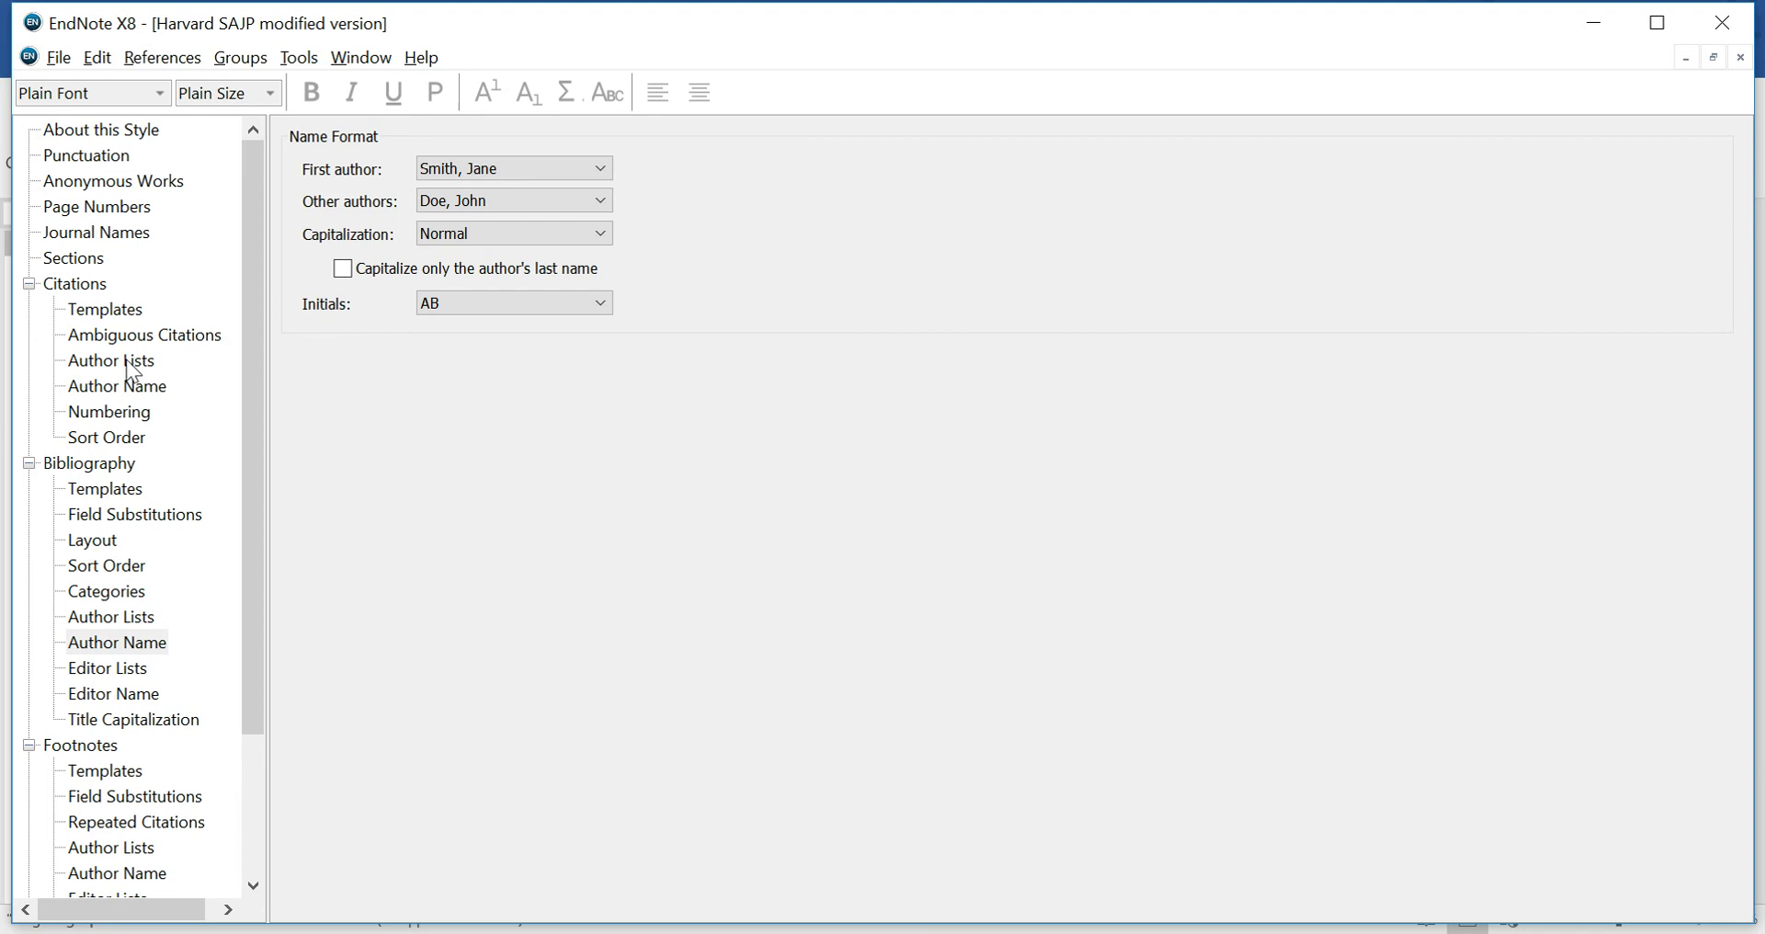
pyautogui.click(133, 371)
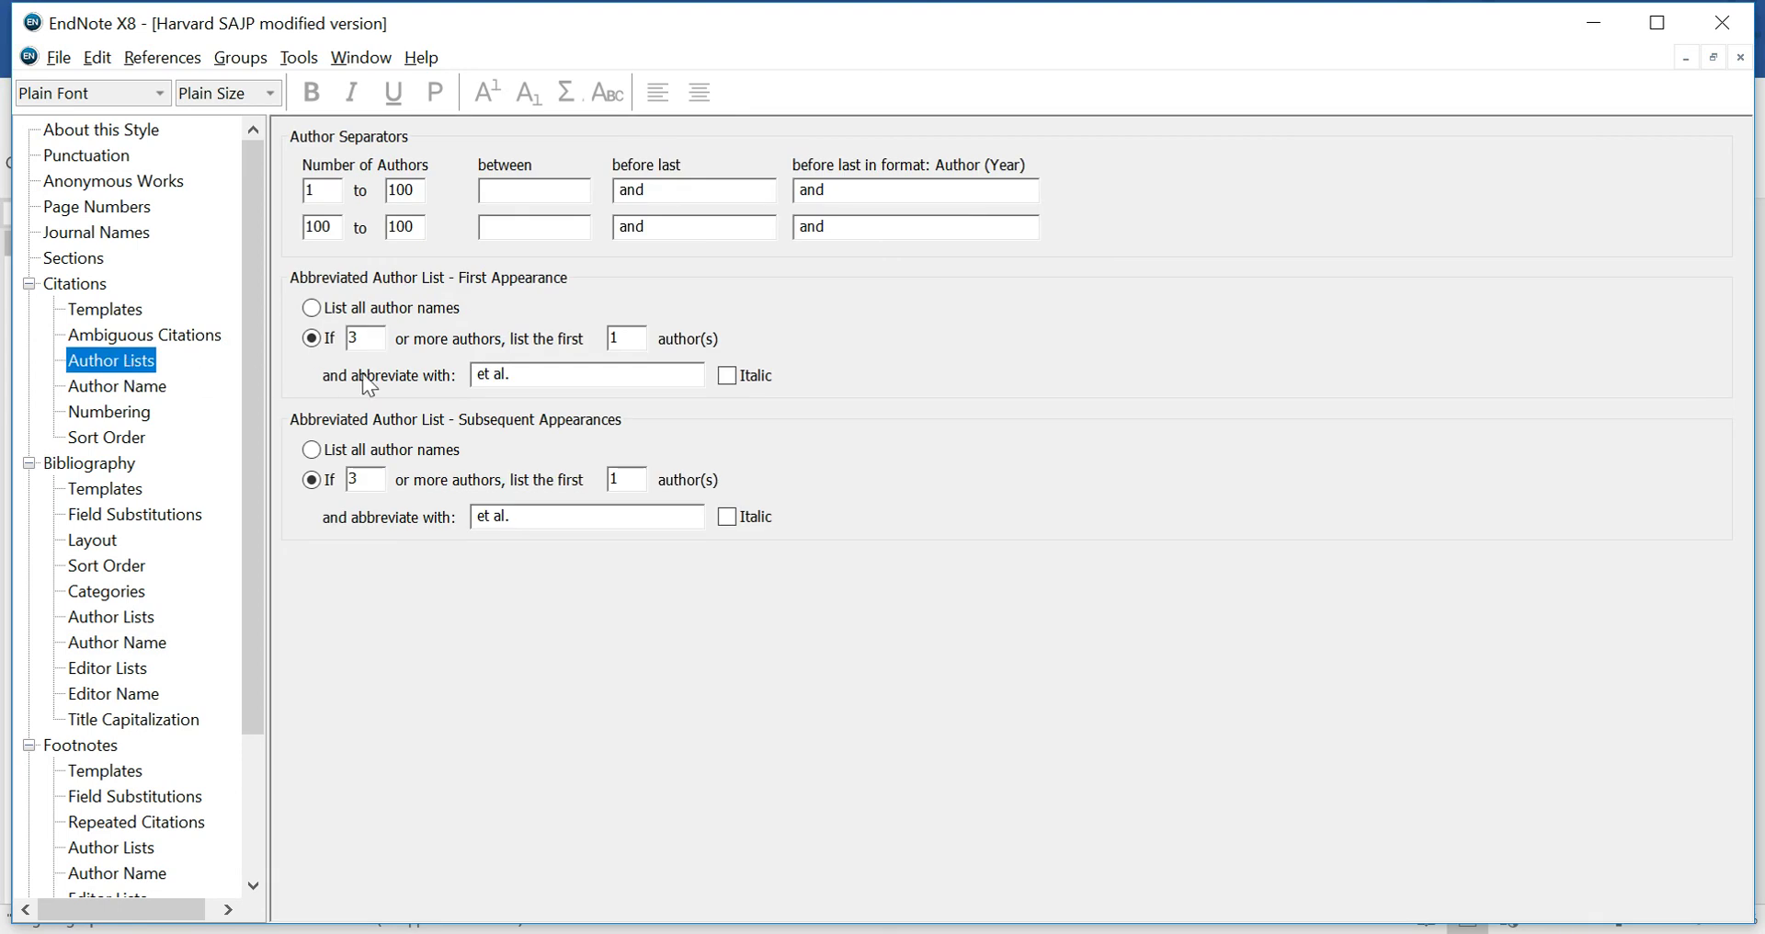
pyautogui.click(522, 376)
pyautogui.press('BackSpace')
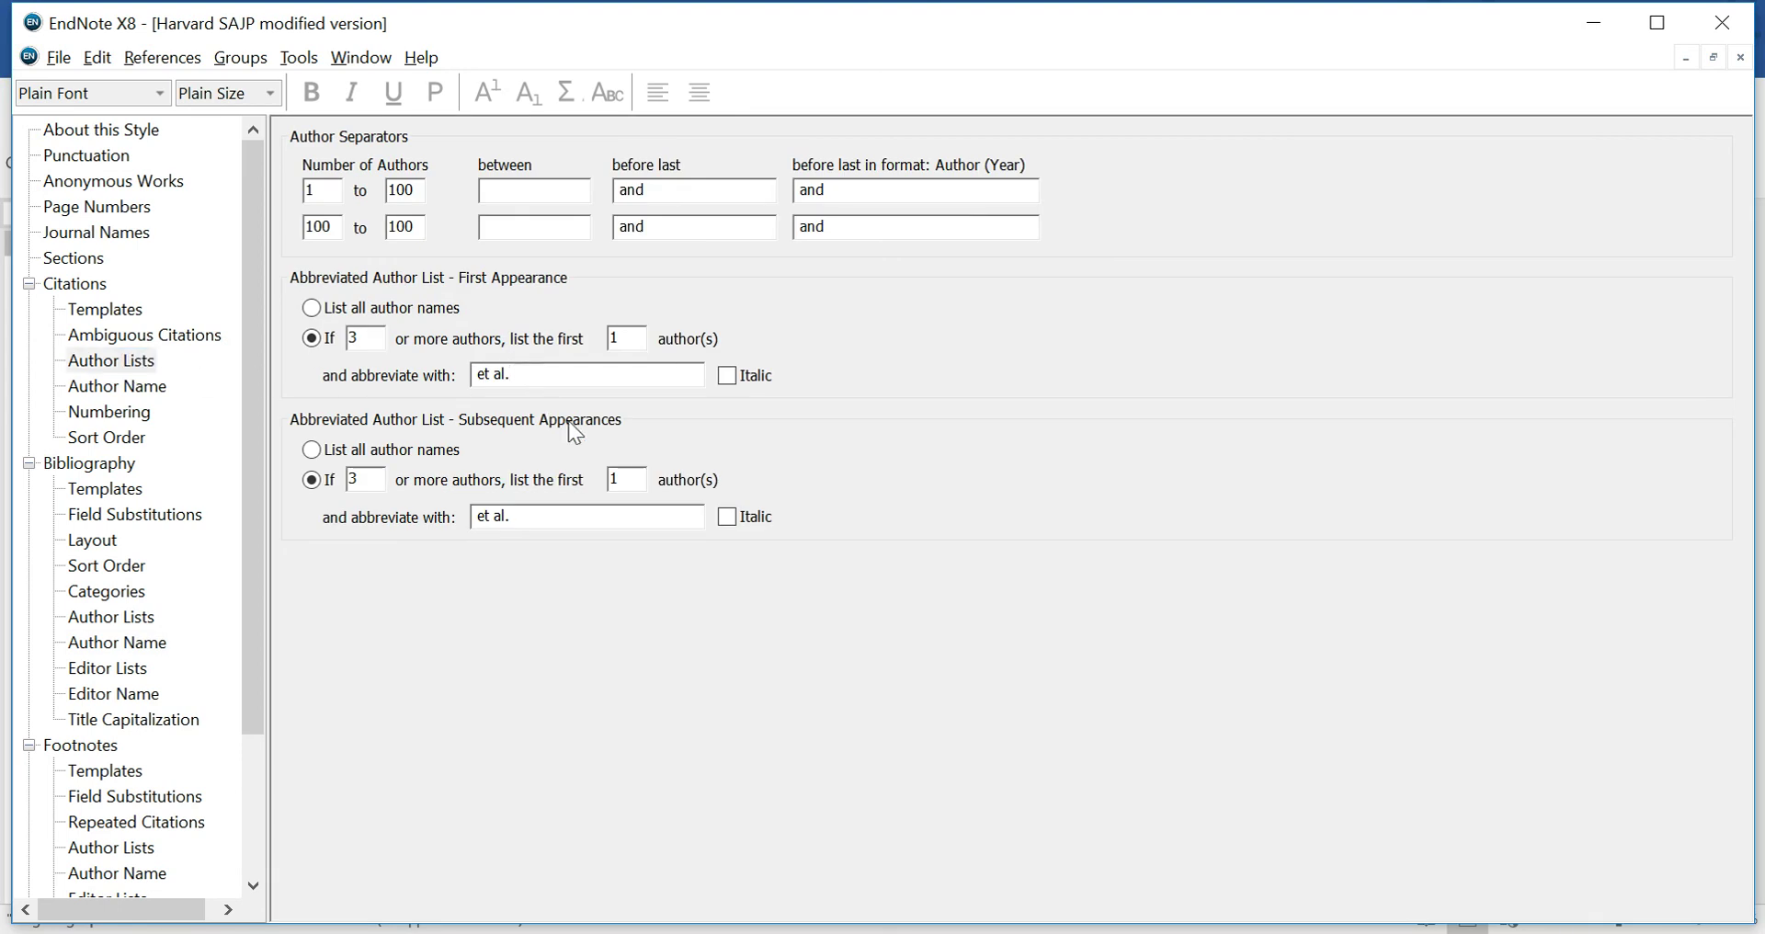
pyautogui.click(533, 520)
pyautogui.click(59, 57)
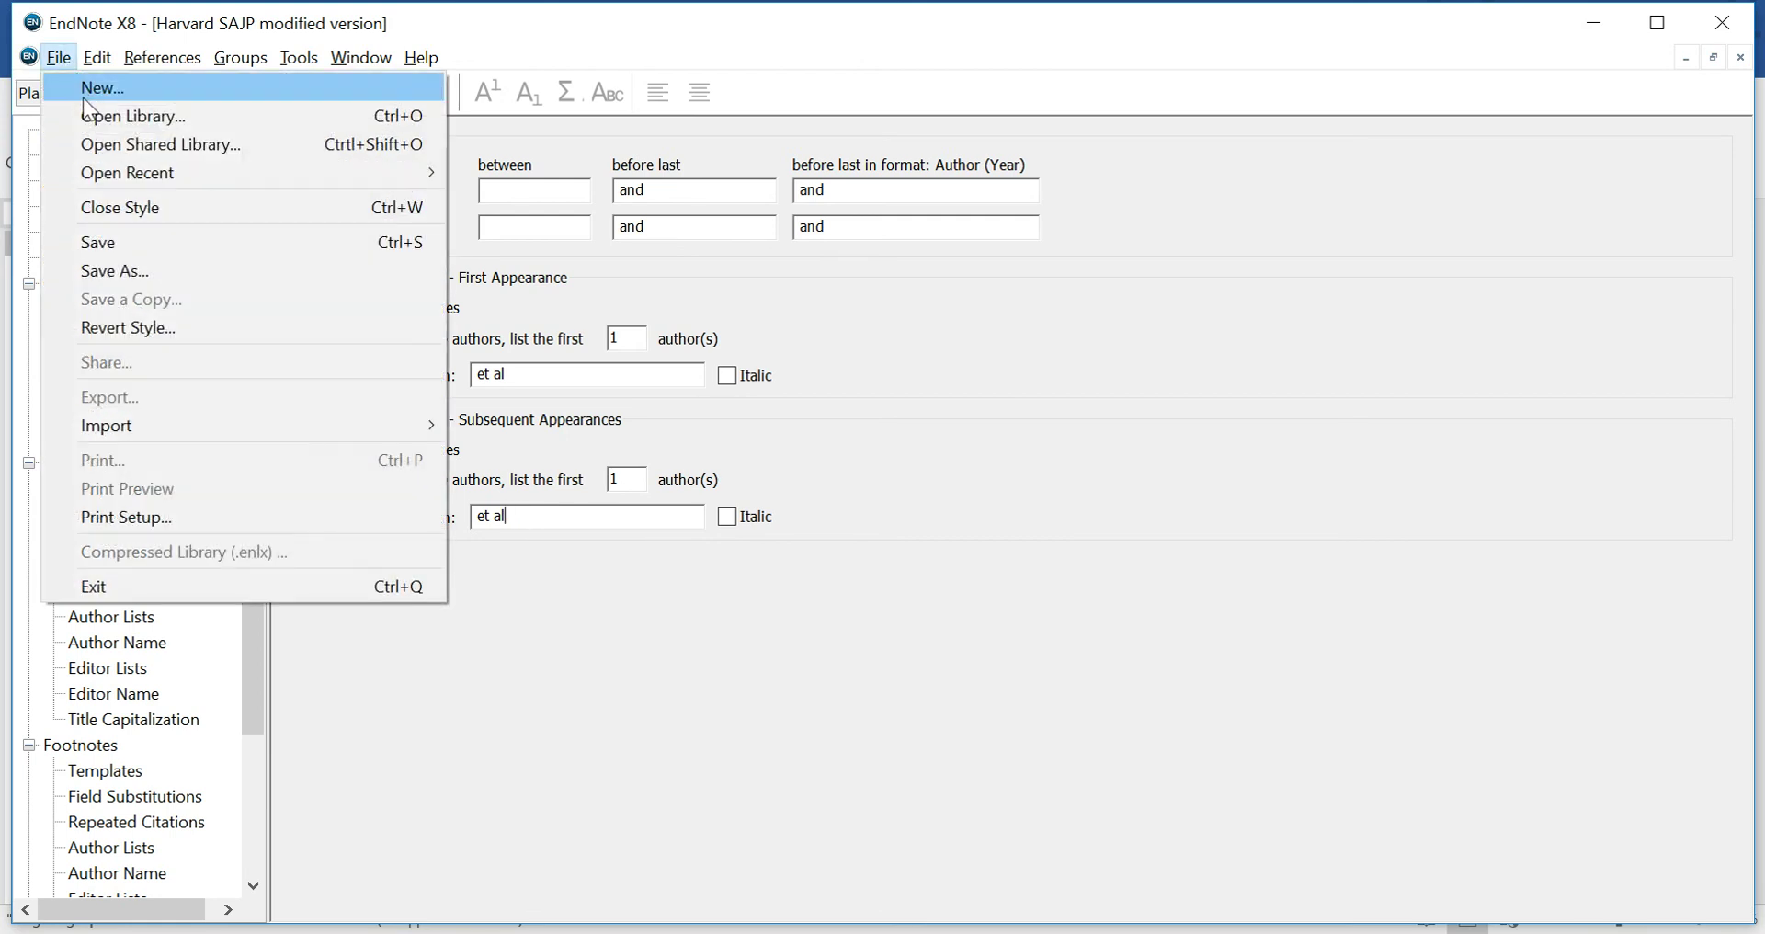
pyautogui.click(98, 242)
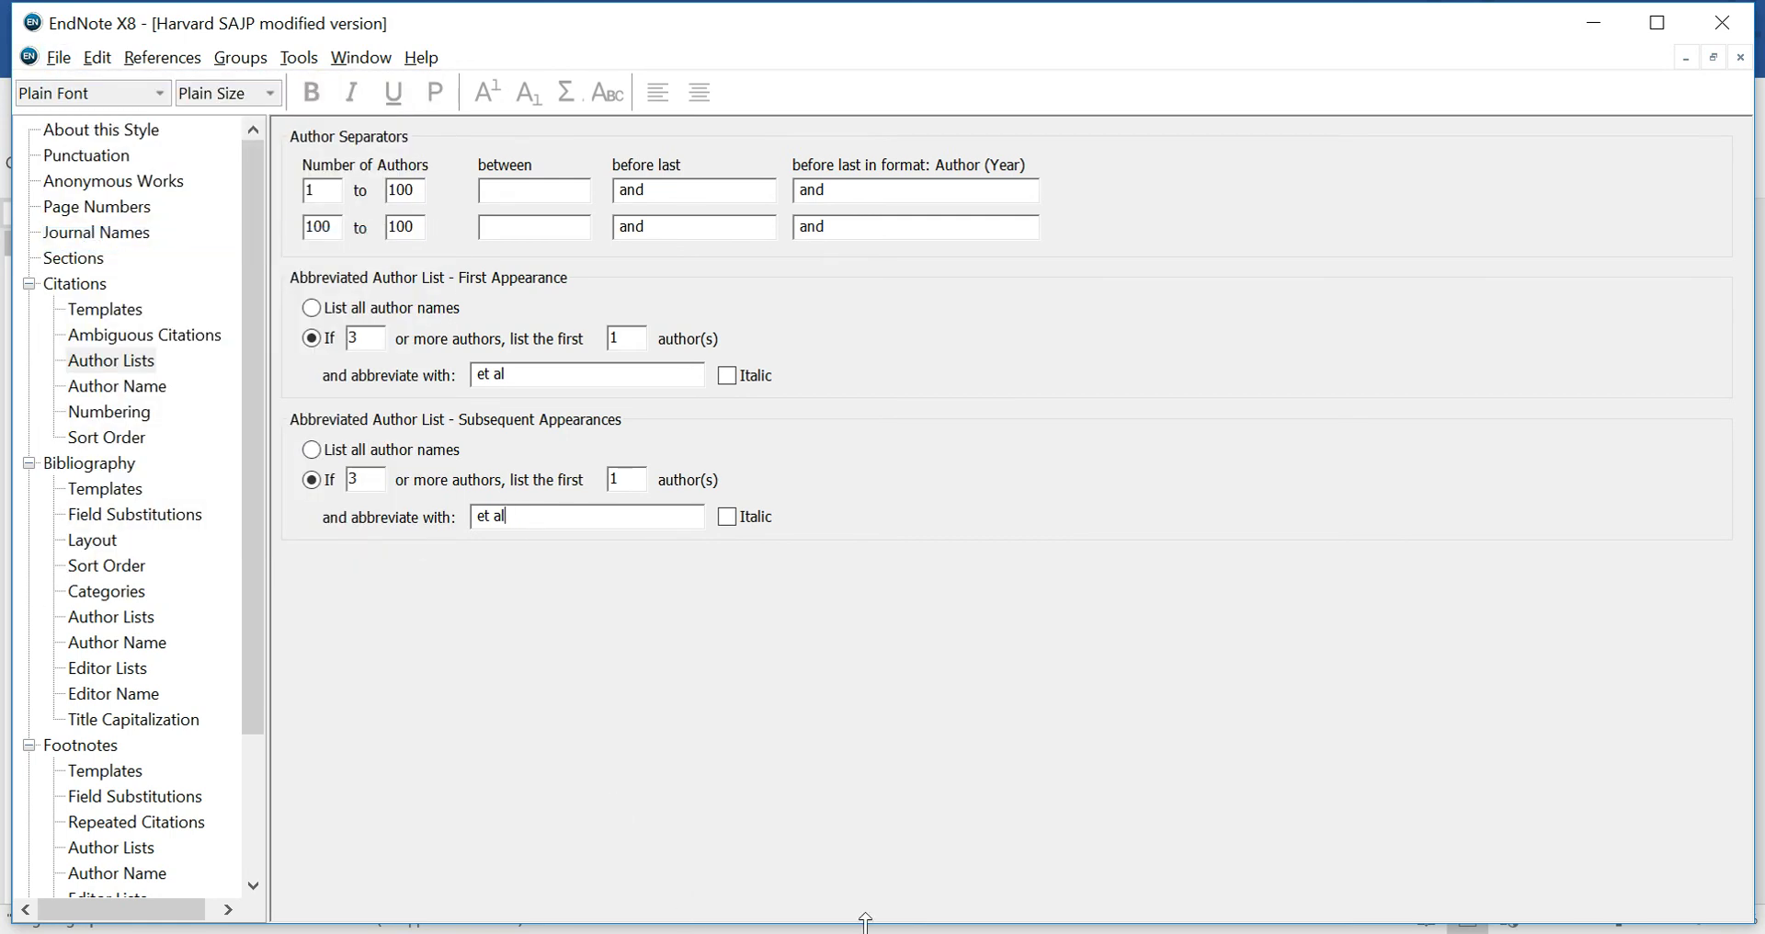
# Return to Document3 in Word and update its citations and bibliography
pyautogui.click(460, 930)
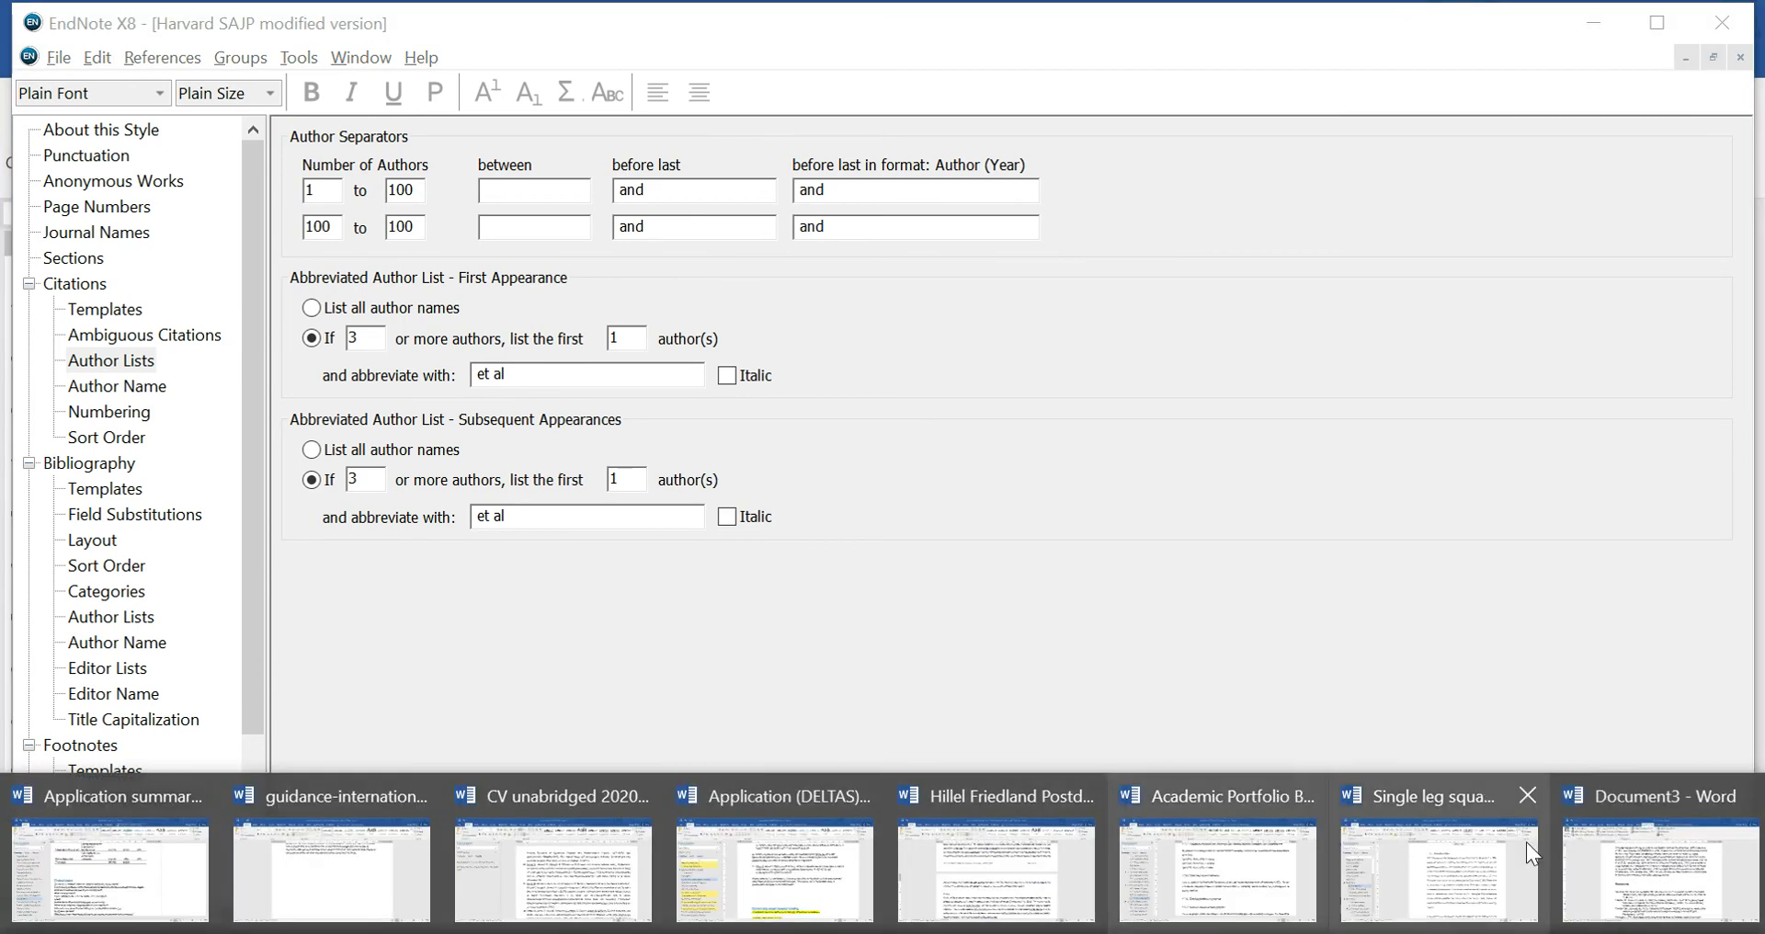
pyautogui.click(1646, 865)
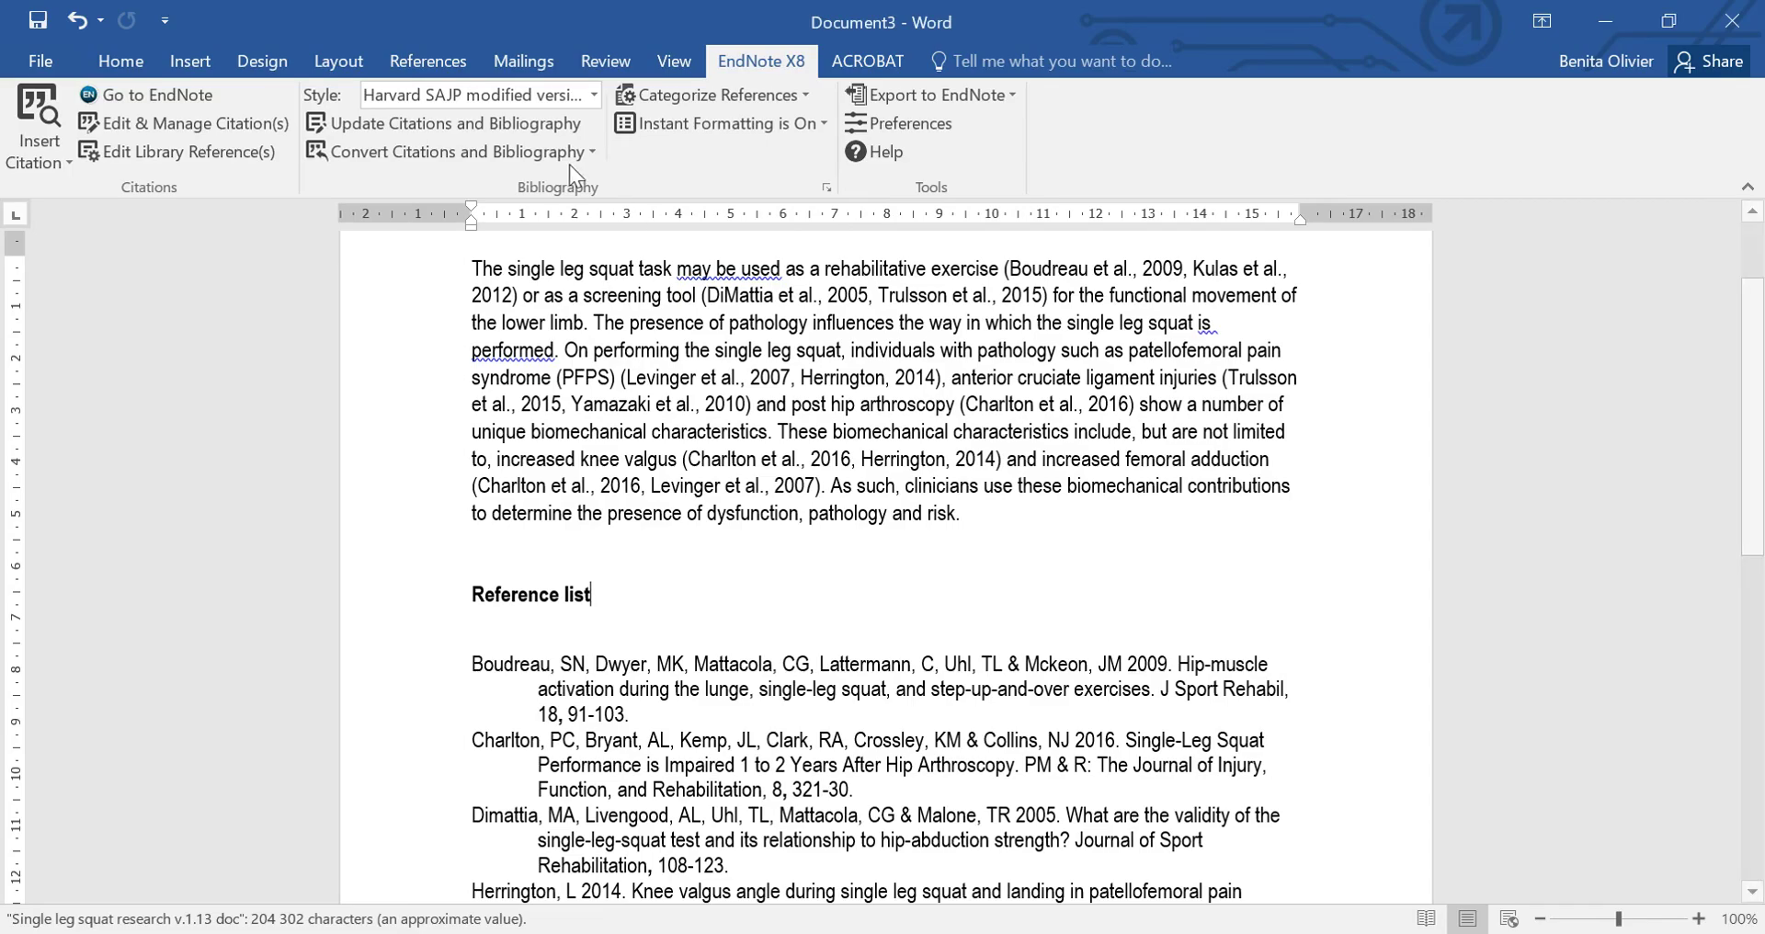
pyautogui.click(521, 128)
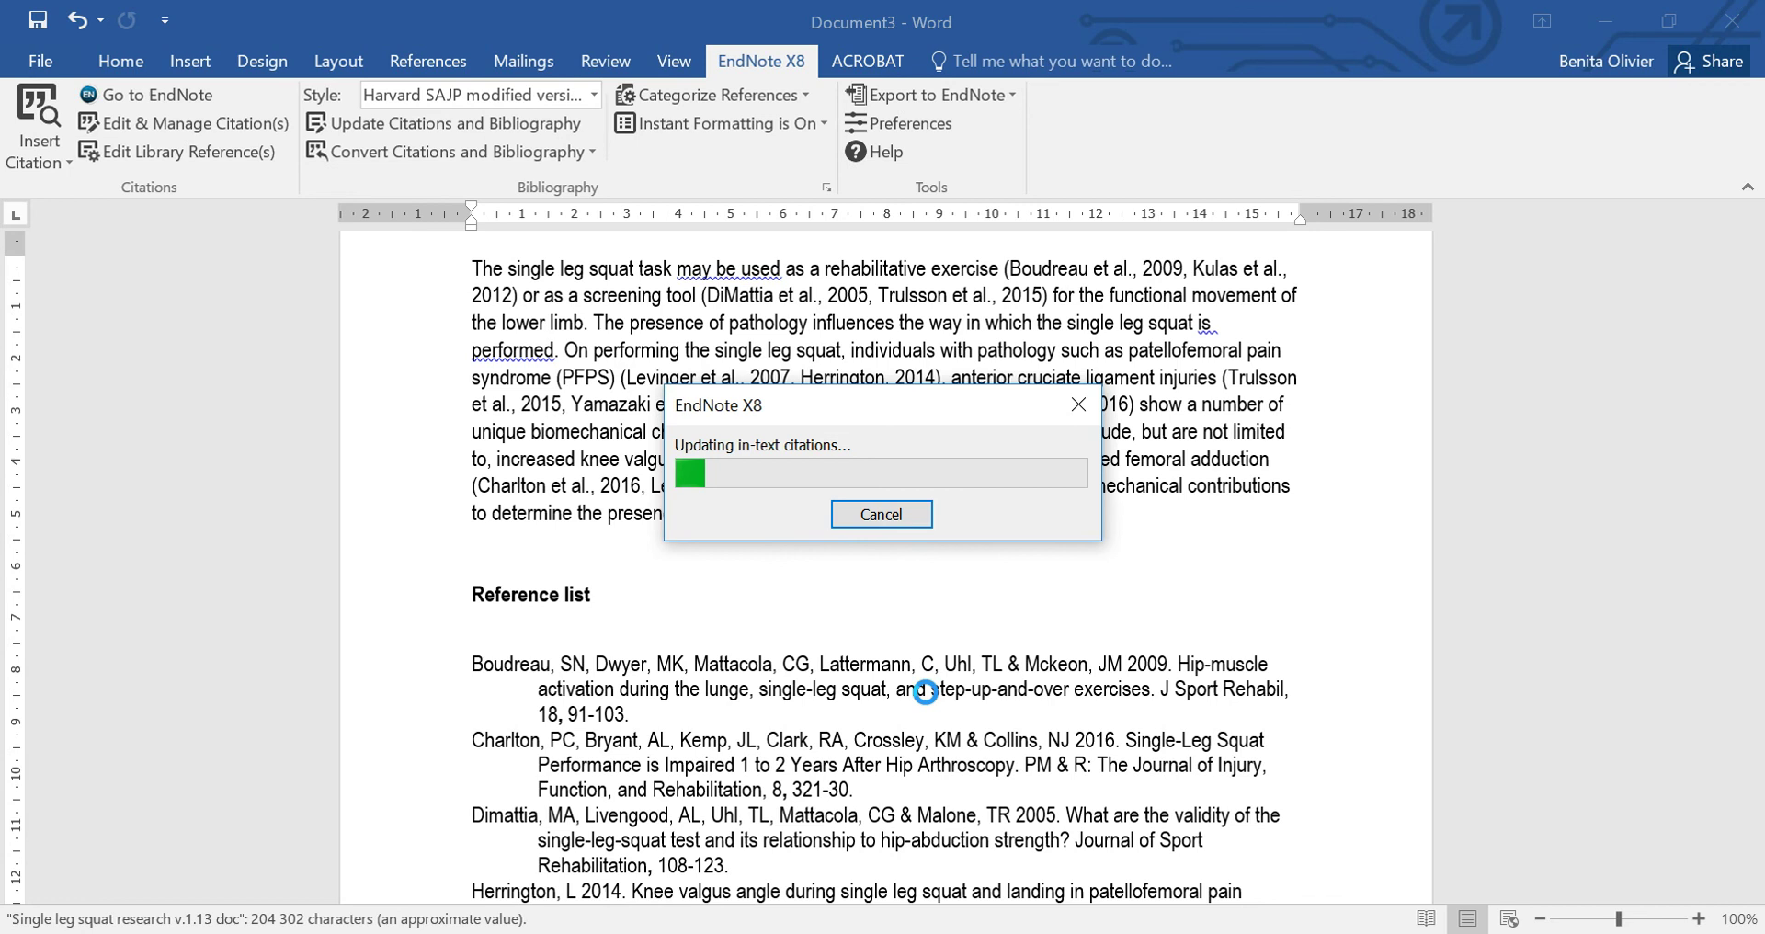